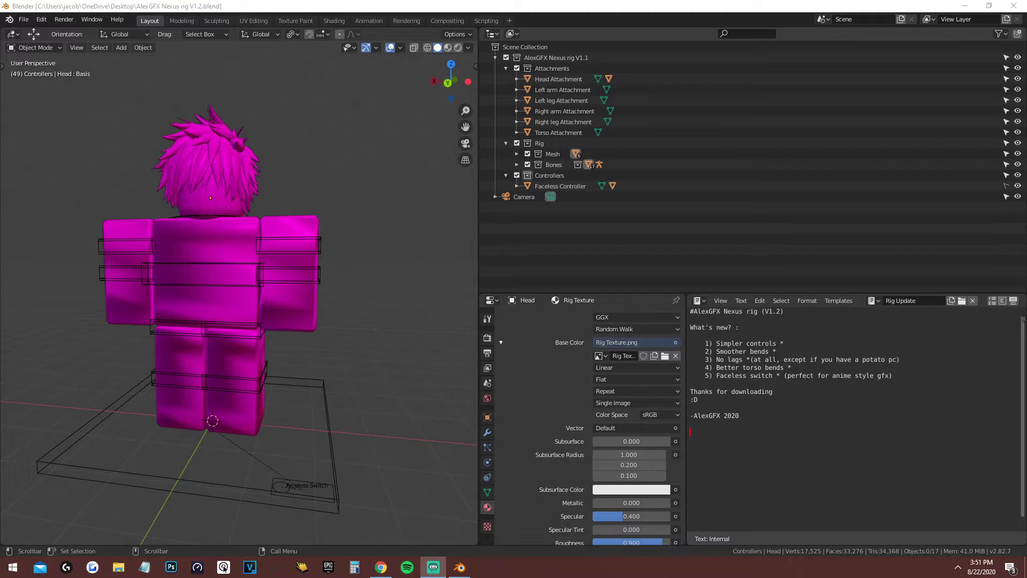
{"action": "middle_click_drag", "start_coordinate": [174, 235], "coordinate": [205, 240]}
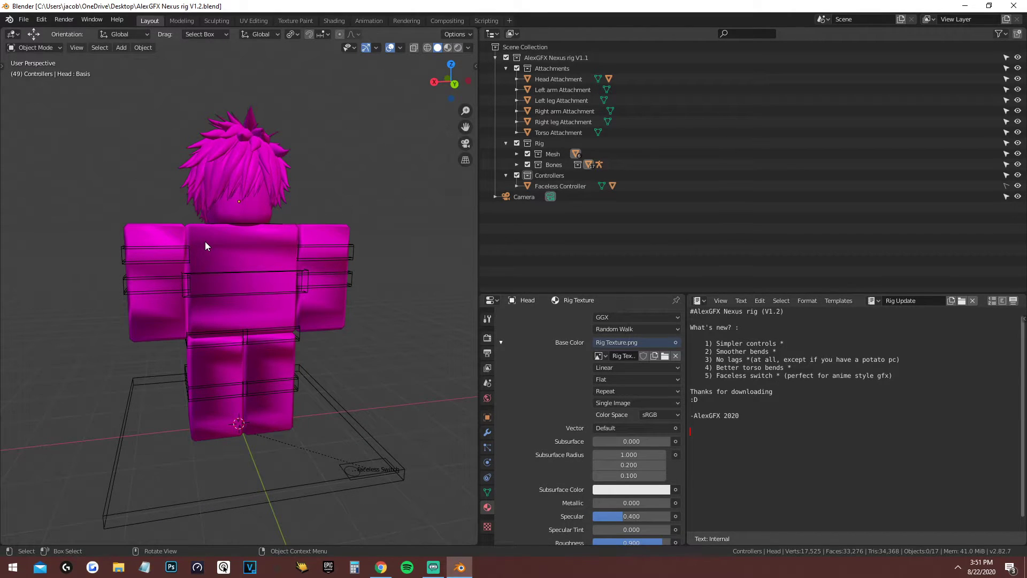
{"action": "mouse_move", "coordinate": [244, 213]}
{"action": "middle_mouse_down"}
{"action": "mouse_move", "coordinate": [204, 223]}
{"action": "mouse_move", "coordinate": [233, 223]}
{"action": "middle_mouse_up"}
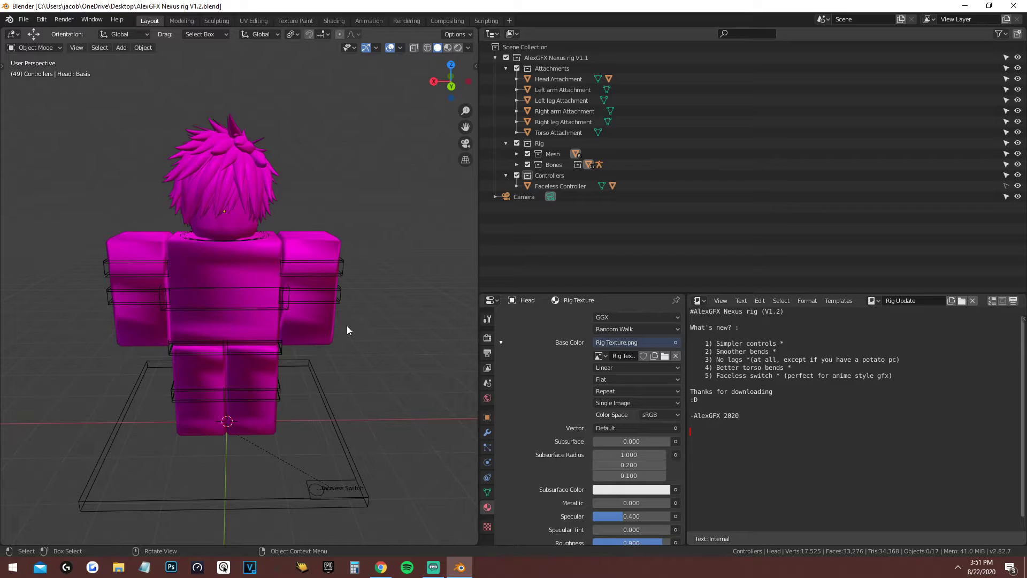
{"action": "middle_click_drag", "start_coordinate": [421, 252], "coordinate": [386, 239]}
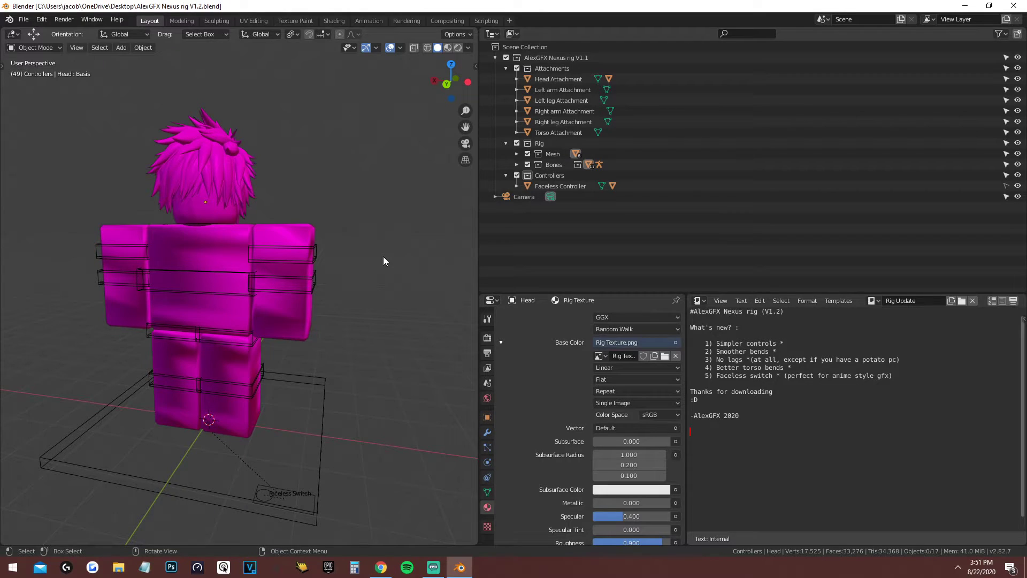
{"action": "middle_click_drag", "start_coordinate": [212, 316], "coordinate": [2, 533]}
Step: Launch Roblox Studio, ignore the auto-recovered file and create a new place from the Baseplate template
{"action": "left_click", "coordinate": [12, 567]}
{"action": "scroll", "coordinate": [104, 421], "scroll_direction": "down", "scroll_amount": 15}
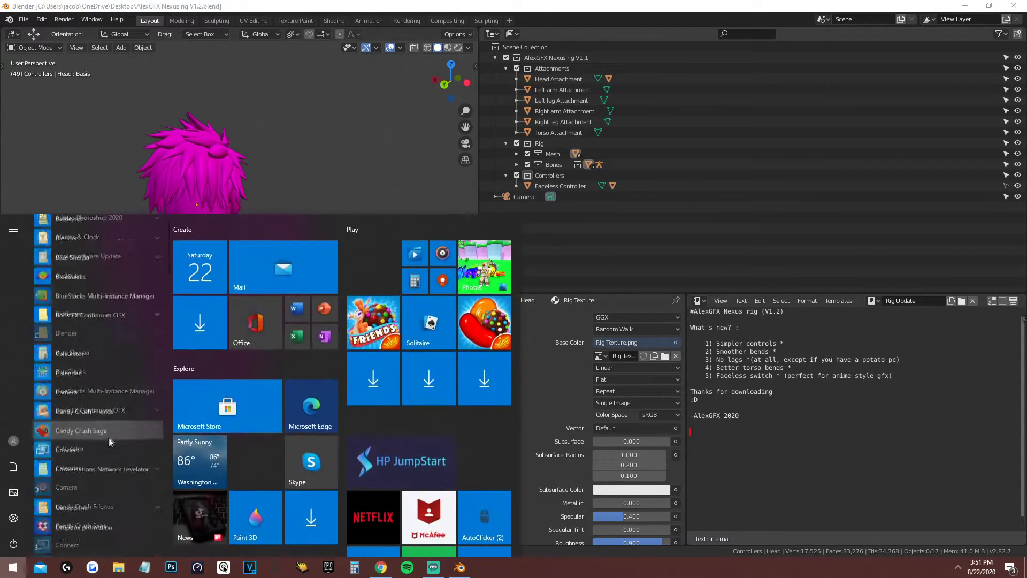
{"action": "scroll", "coordinate": [99, 397], "scroll_direction": "up", "scroll_amount": 10}
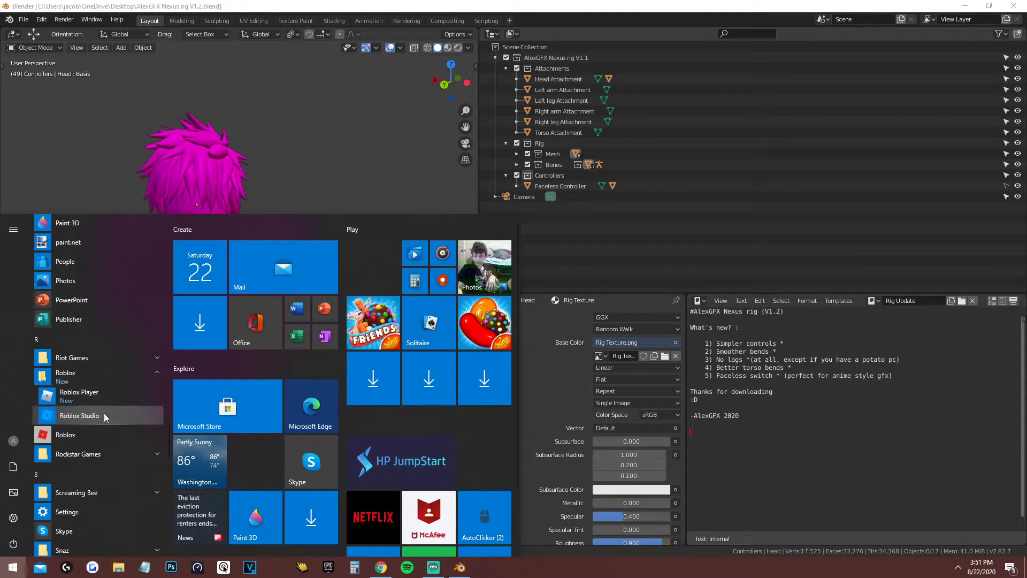
{"action": "left_click", "coordinate": [105, 413]}
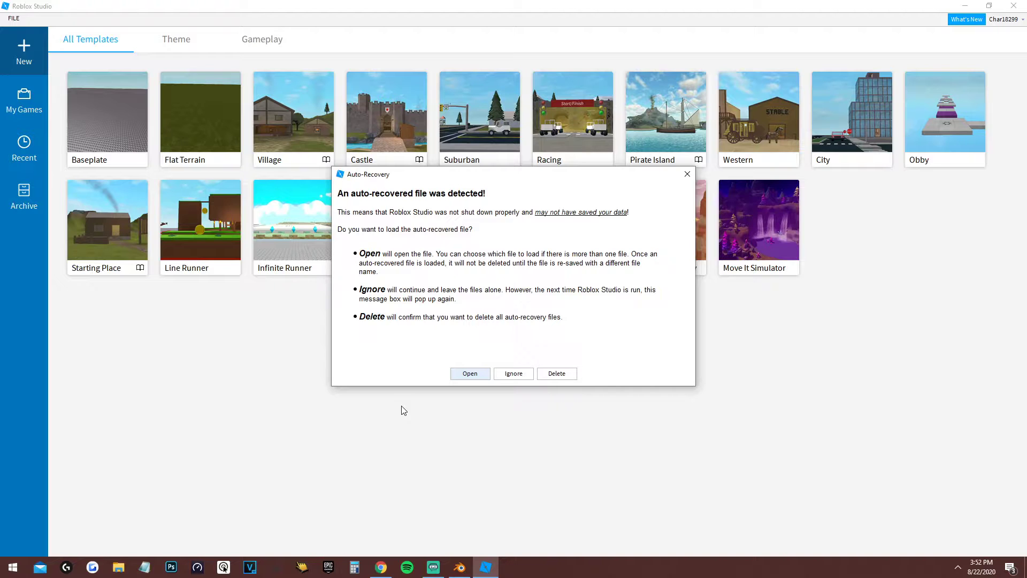
{"action": "left_click", "coordinate": [512, 373]}
{"action": "left_click", "coordinate": [76, 153]}
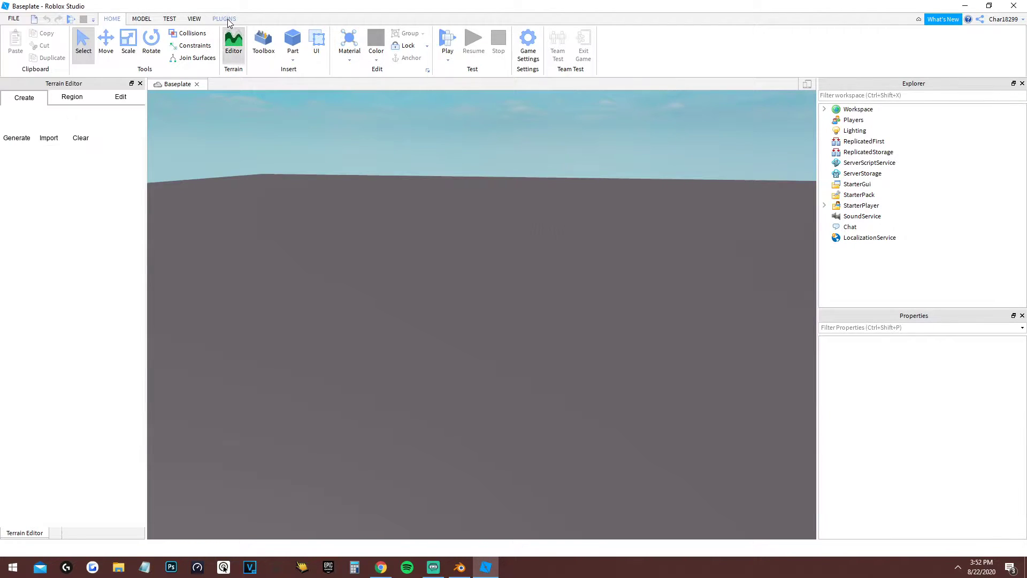
Step: Insert the AlreadyPro character as an R6 model with the Load Character Pro plugin, then close the plugin window
{"action": "left_click", "coordinate": [228, 20]}
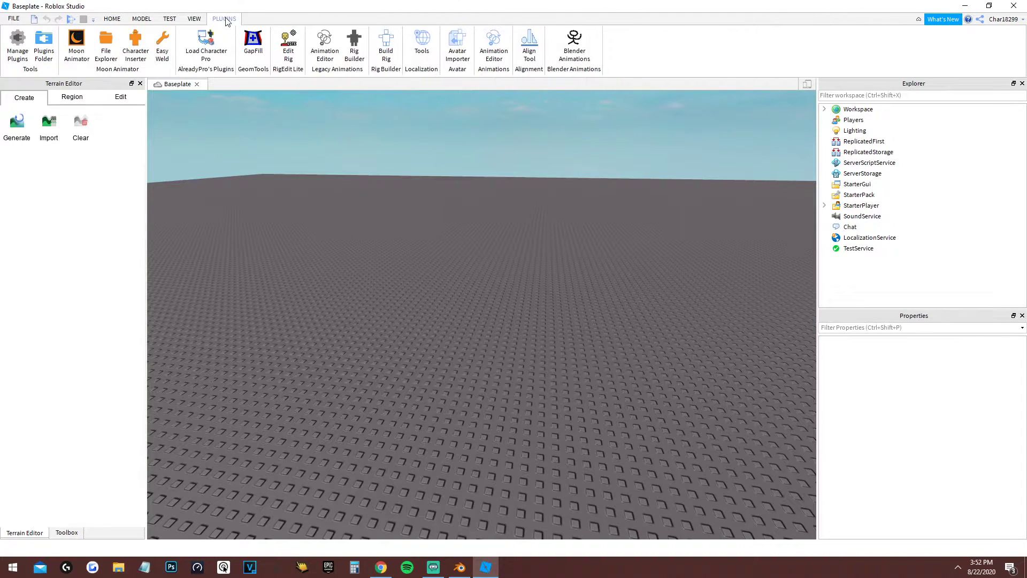
{"action": "left_click", "coordinate": [211, 53]}
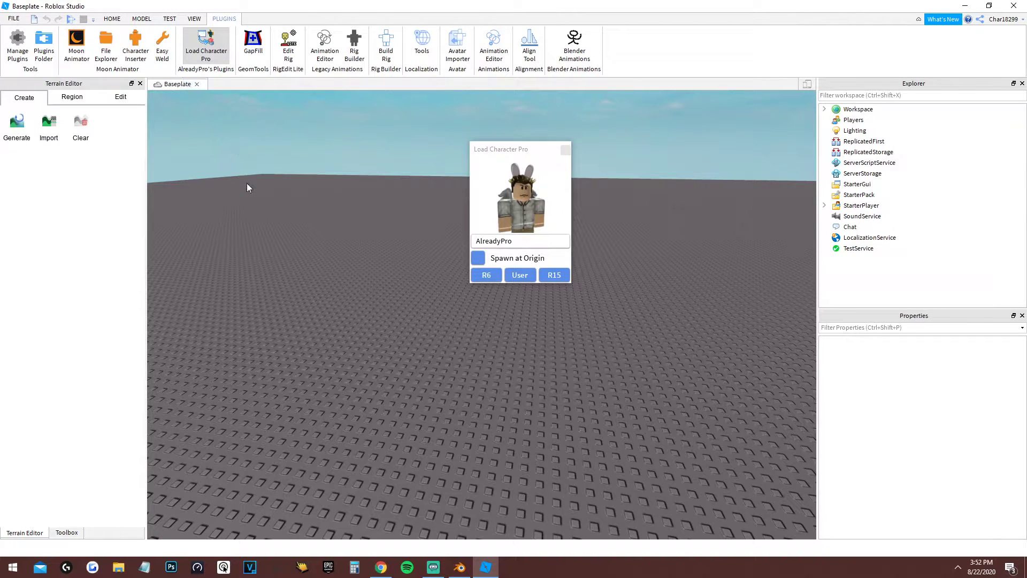
{"action": "left_click", "coordinate": [88, 44]}
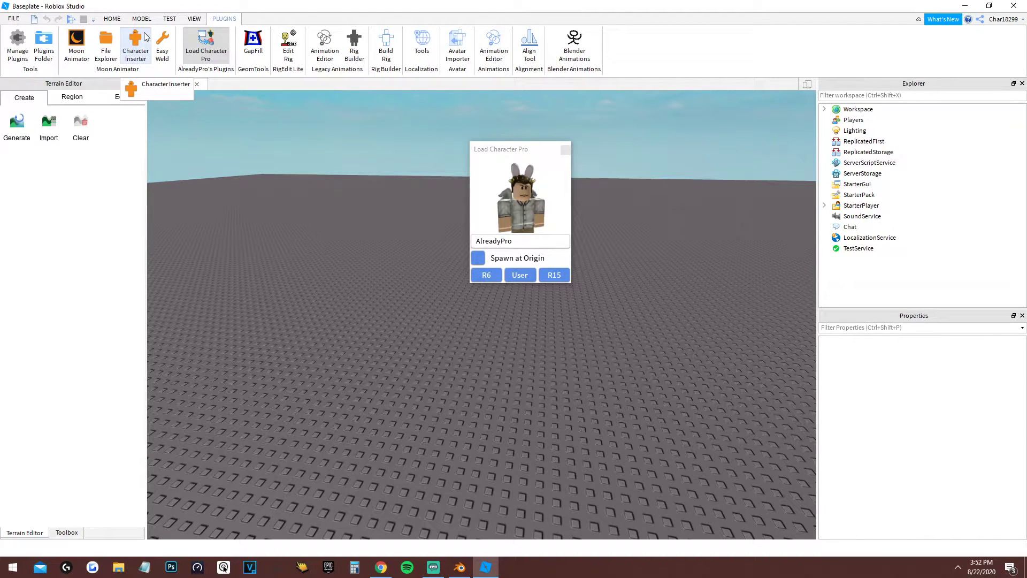
{"action": "left_click", "coordinate": [527, 242]}
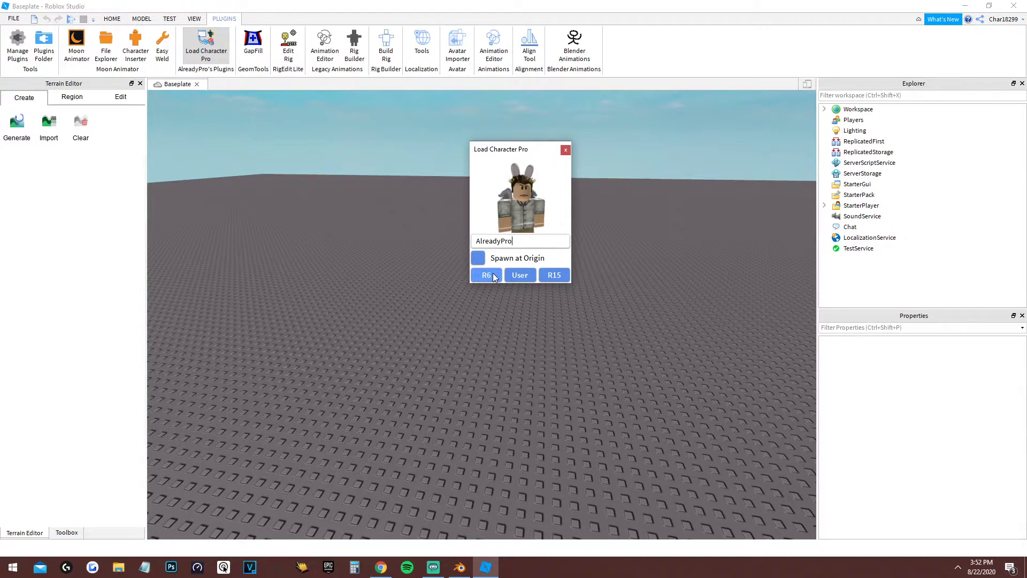
{"action": "left_click", "coordinate": [492, 276]}
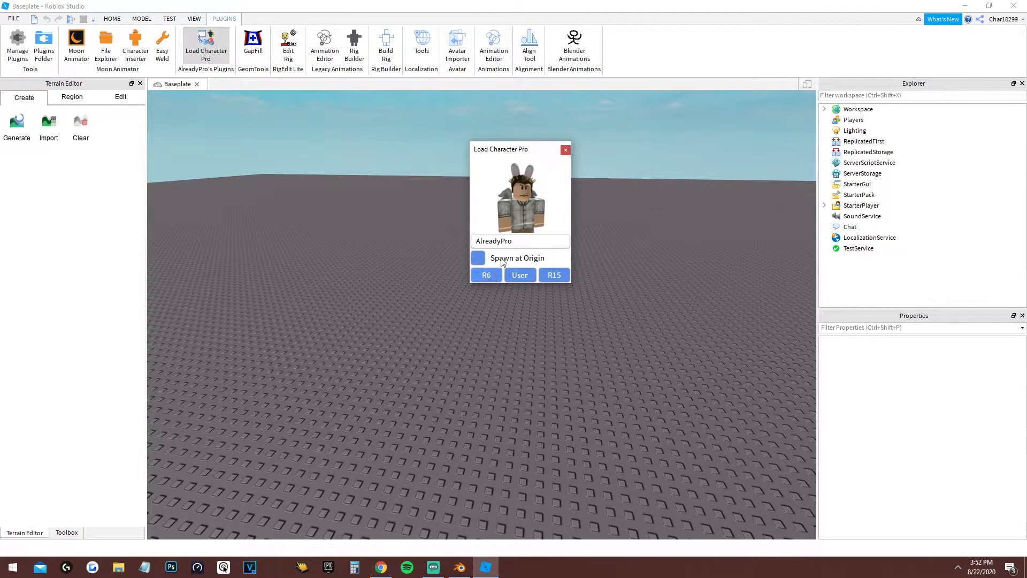
{"action": "left_click", "coordinate": [566, 148]}
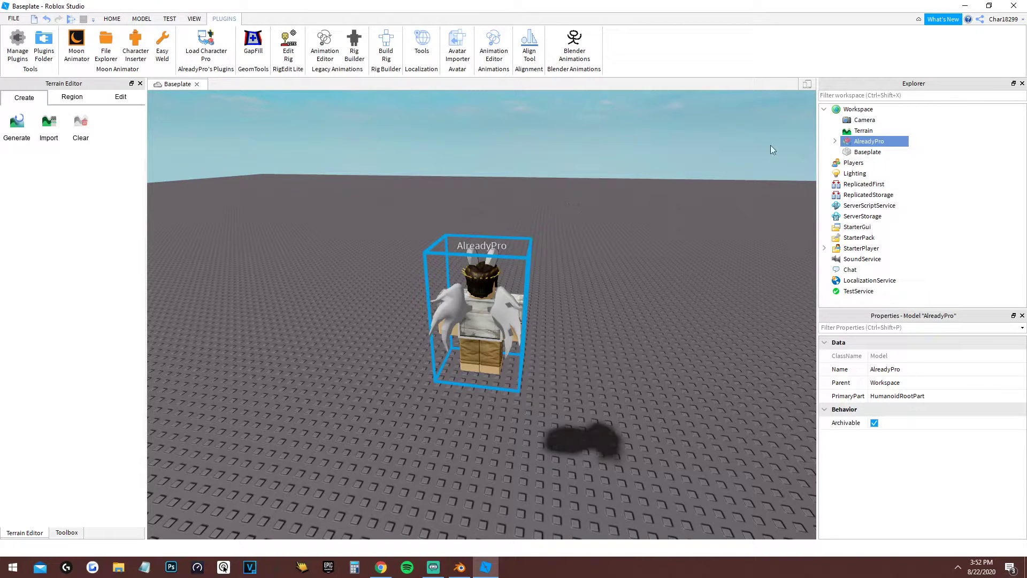
Step: Set the Orientation of the AlreadyPro model's HumanoidRootPart to 0, 3, 0
{"action": "left_click", "coordinate": [836, 142]}
{"action": "scroll", "coordinate": [882, 249], "scroll_direction": "down", "scroll_amount": 1}
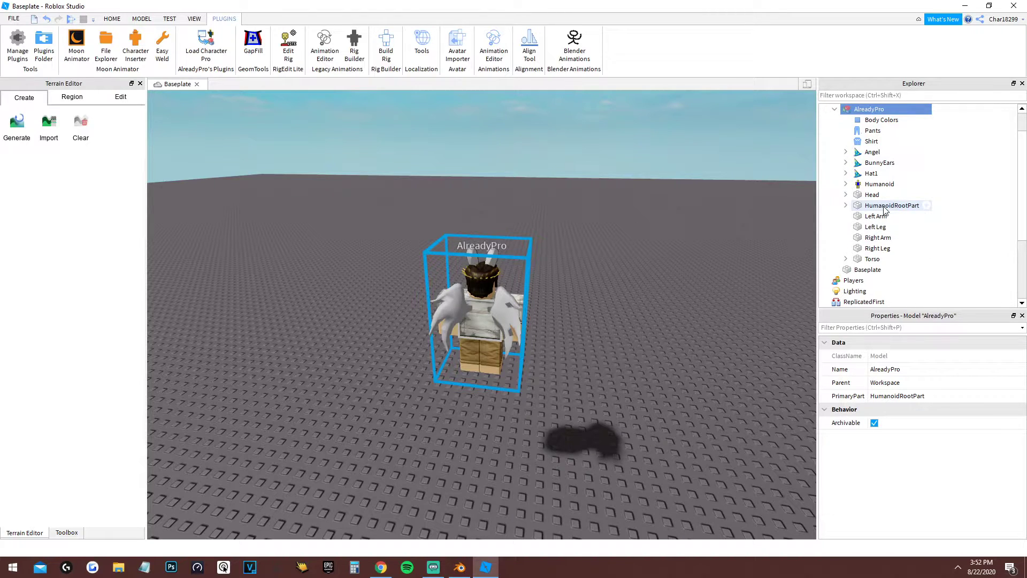
{"action": "left_click", "coordinate": [886, 207]}
{"action": "scroll", "coordinate": [909, 439], "scroll_direction": "down", "scroll_amount": 1}
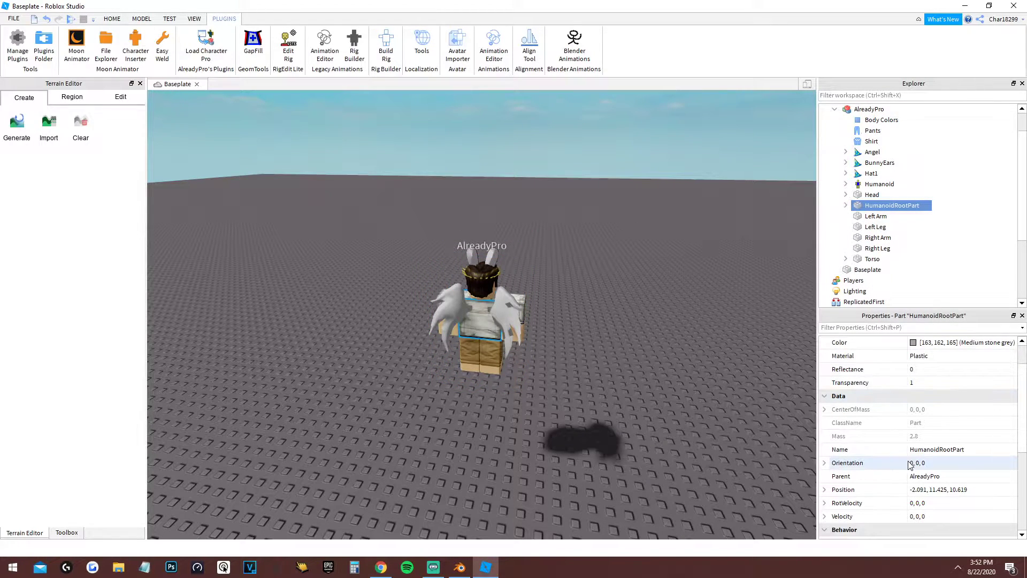
{"action": "left_click", "coordinate": [928, 465]}
{"action": "type", "text": "0, 3"}
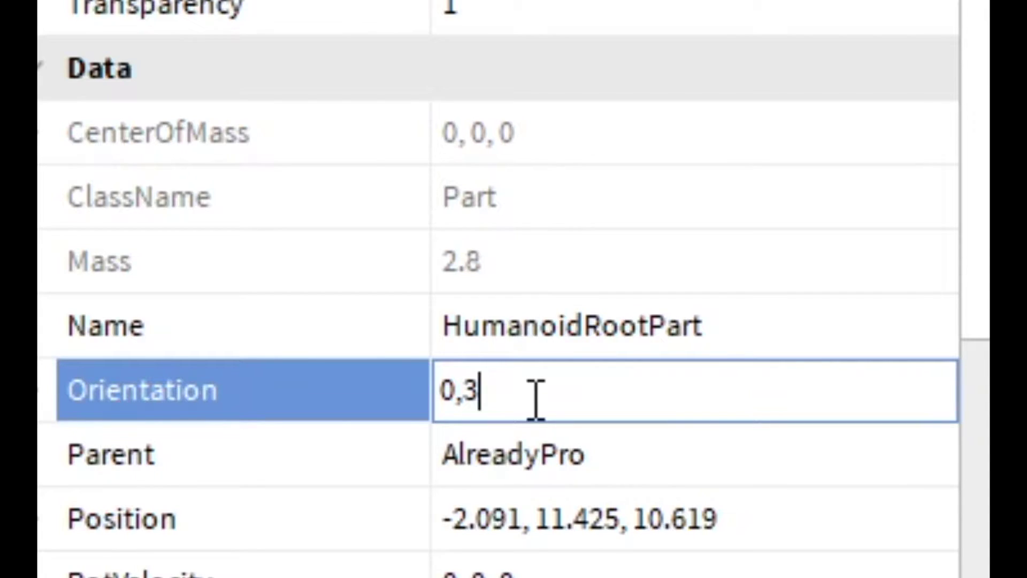
{"action": "type", "text": ", 0"}
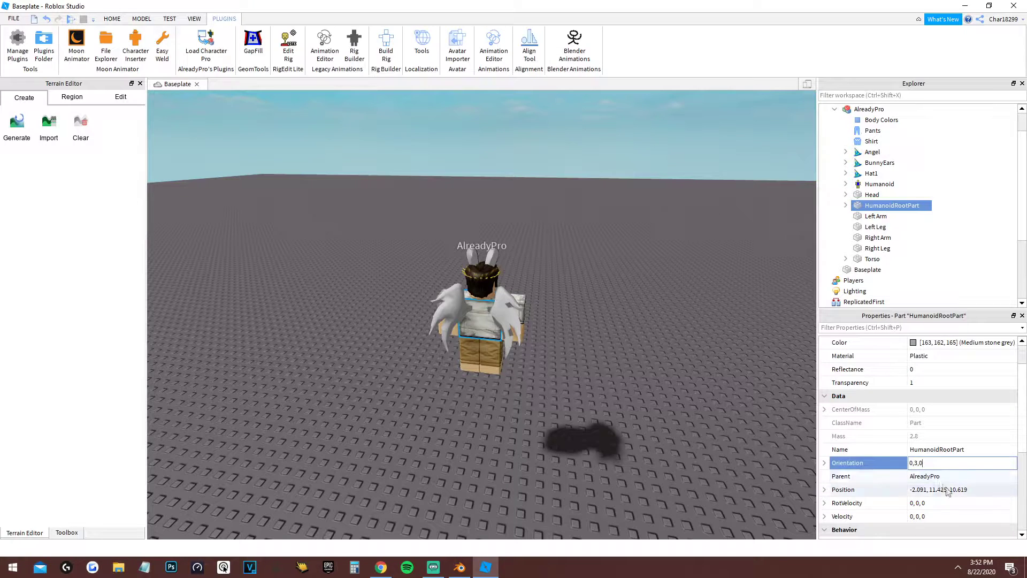
Step: Set the Position of the HumanoidRootPart to 0, 3, 0
{"action": "left_click", "coordinate": [653, 543]}
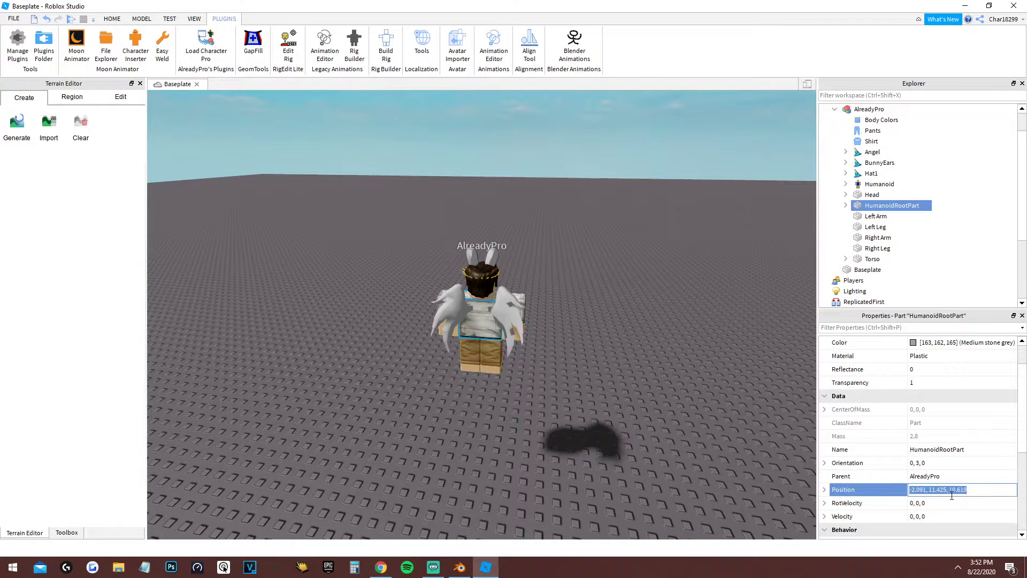
{"action": "key", "text": "BackSpace"}
{"action": "type", "text": "0,3,0"}
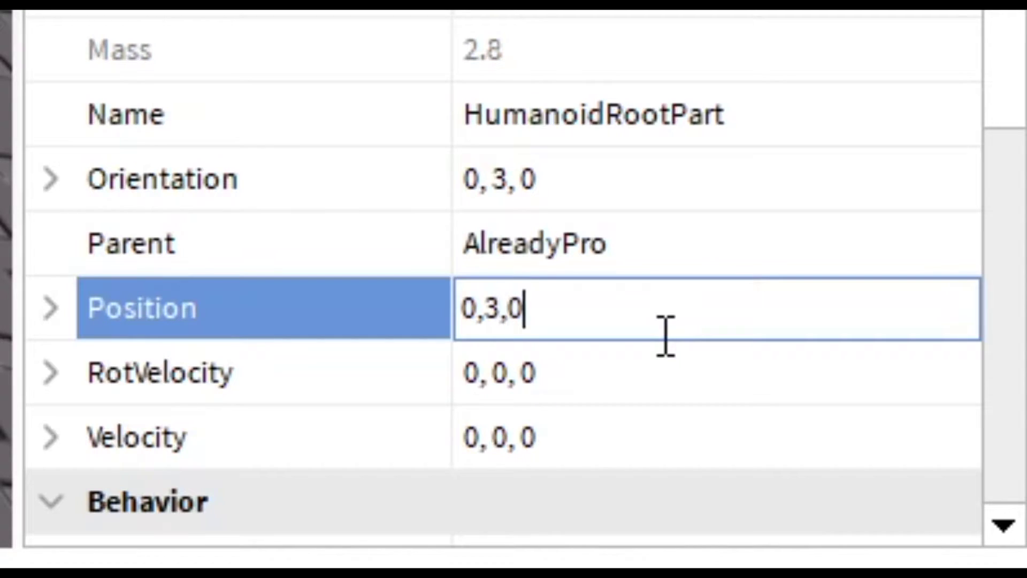
{"action": "left_click", "coordinate": [751, 347]}
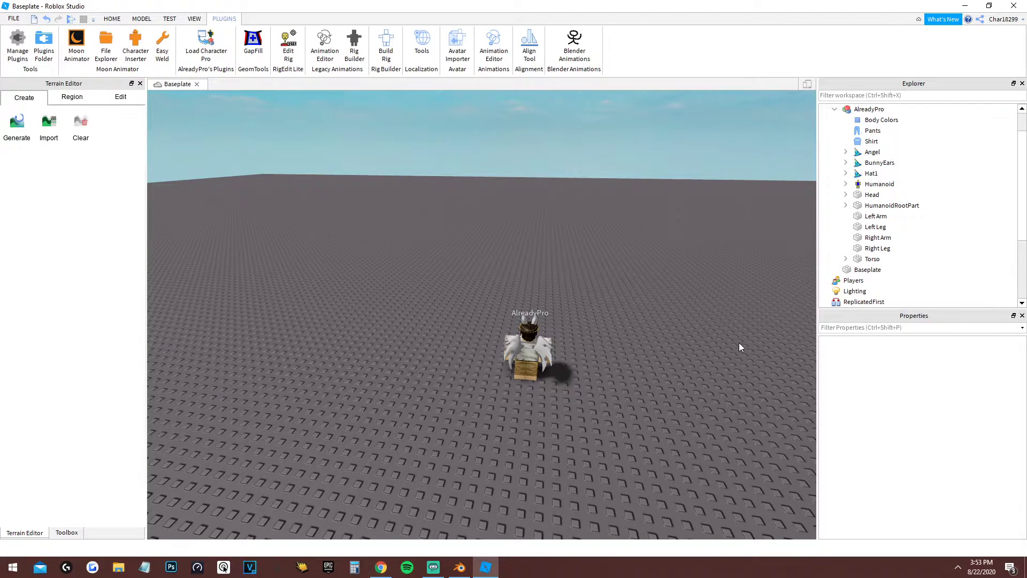
{"action": "middle_click_drag", "start_coordinate": [738, 348], "coordinate": [728, 329]}
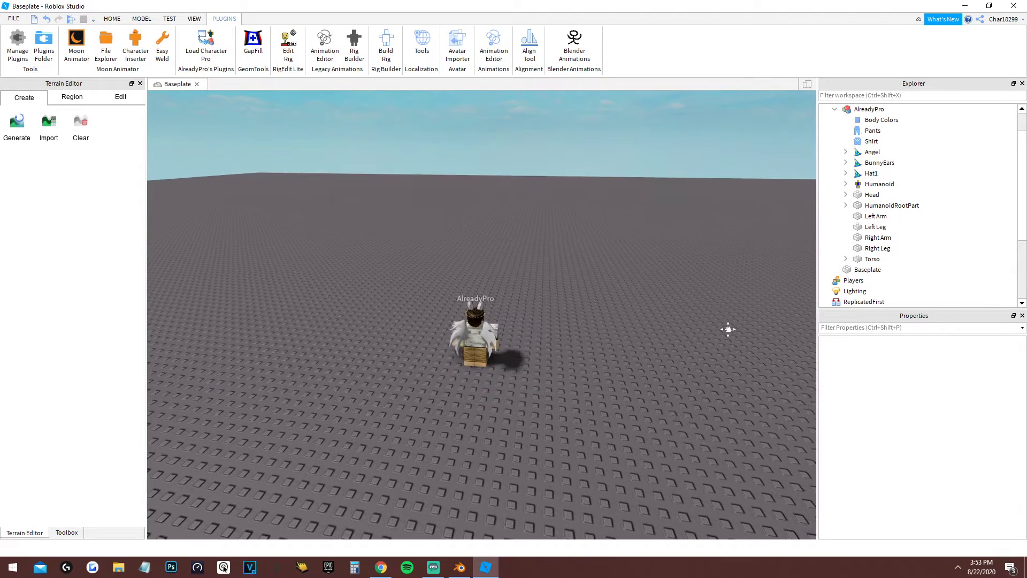
Step: Export the AlreadyPro model as an Object Model (.obj) named Alreadypro into the Documents ROBLOX folder
{"action": "scroll", "coordinate": [861, 155], "scroll_direction": "up", "scroll_amount": 1}
{"action": "left_click", "coordinate": [864, 142]}
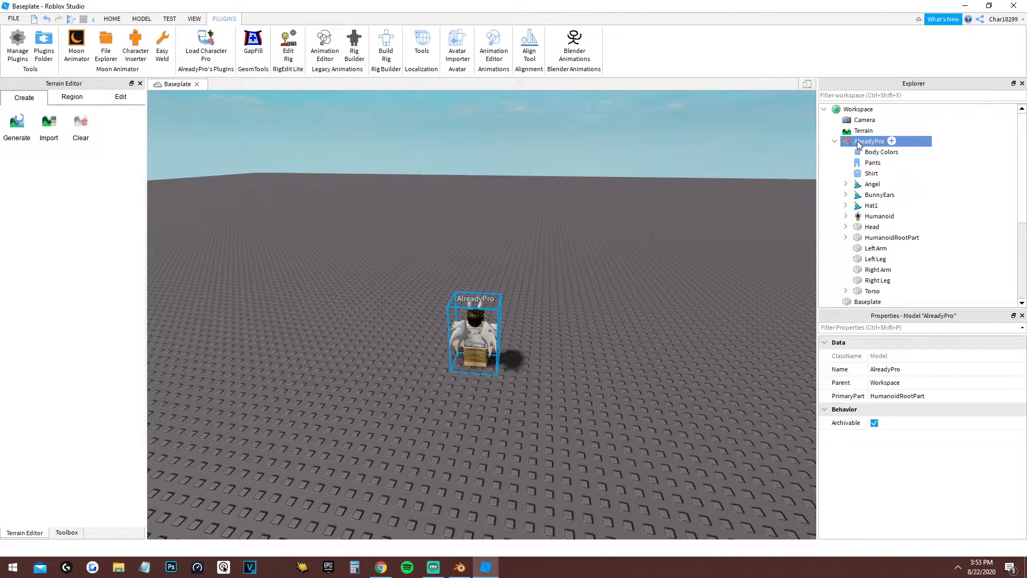
{"action": "right_click", "coordinate": [862, 144]}
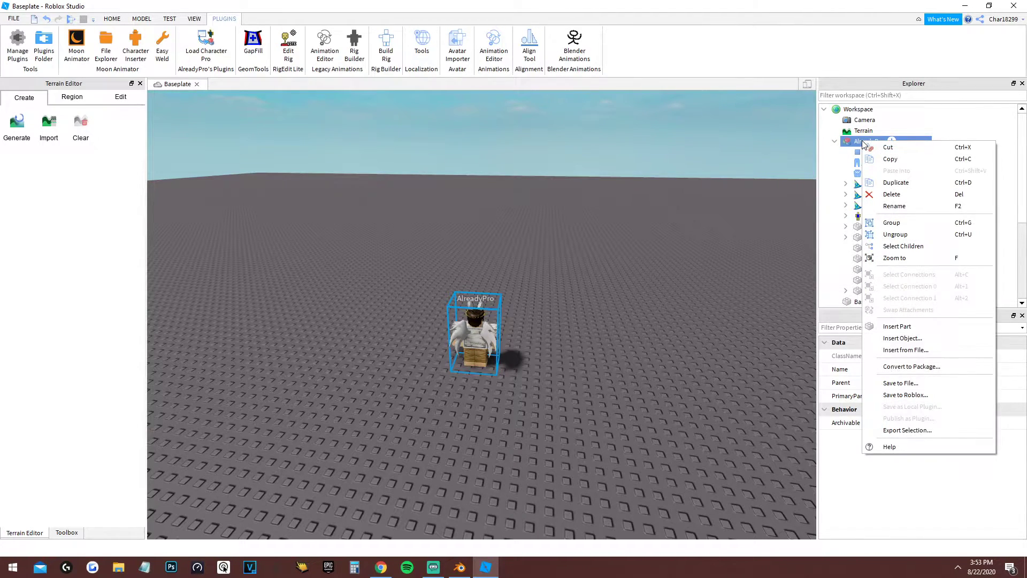
{"action": "left_click", "coordinate": [909, 430]}
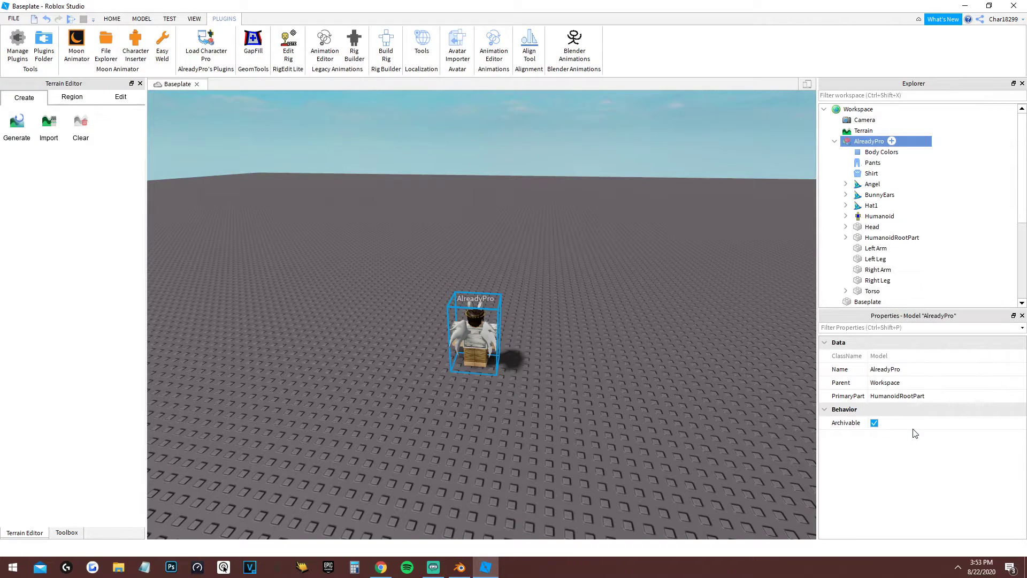
{"action": "scroll", "coordinate": [75, 140], "scroll_direction": "up", "scroll_amount": 8}
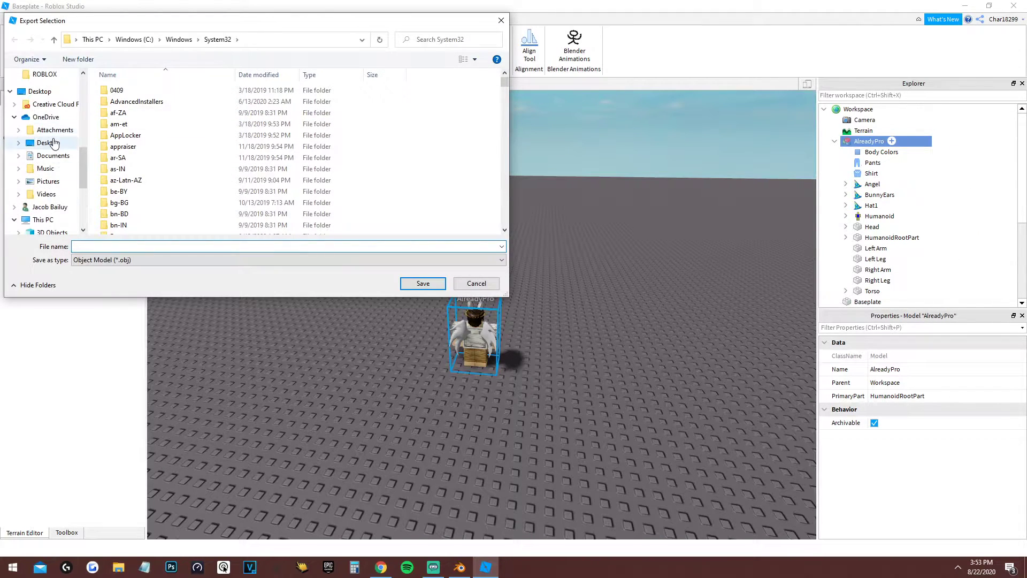
{"action": "left_click", "coordinate": [60, 177]}
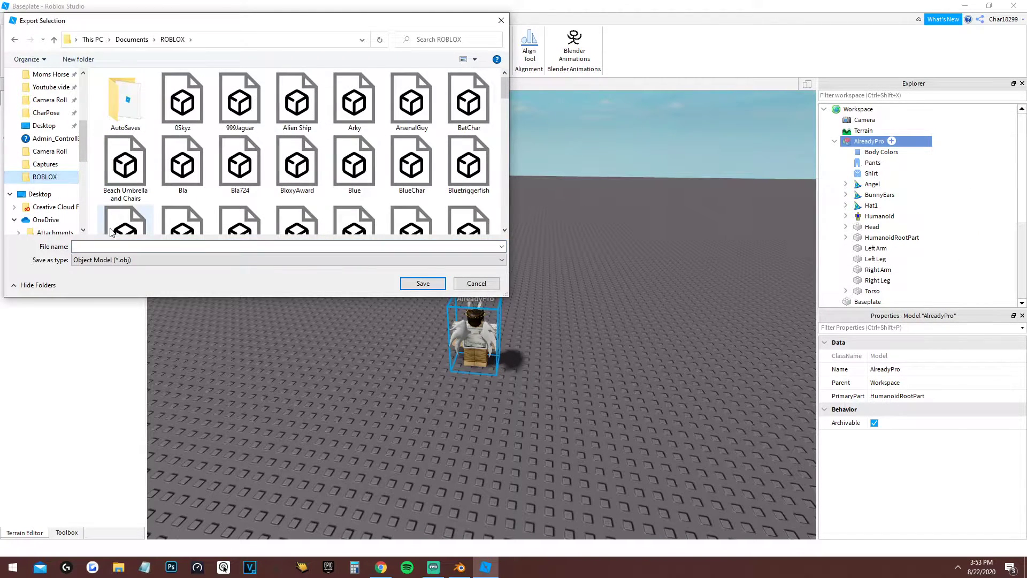
{"action": "type", "text": "Alr"}
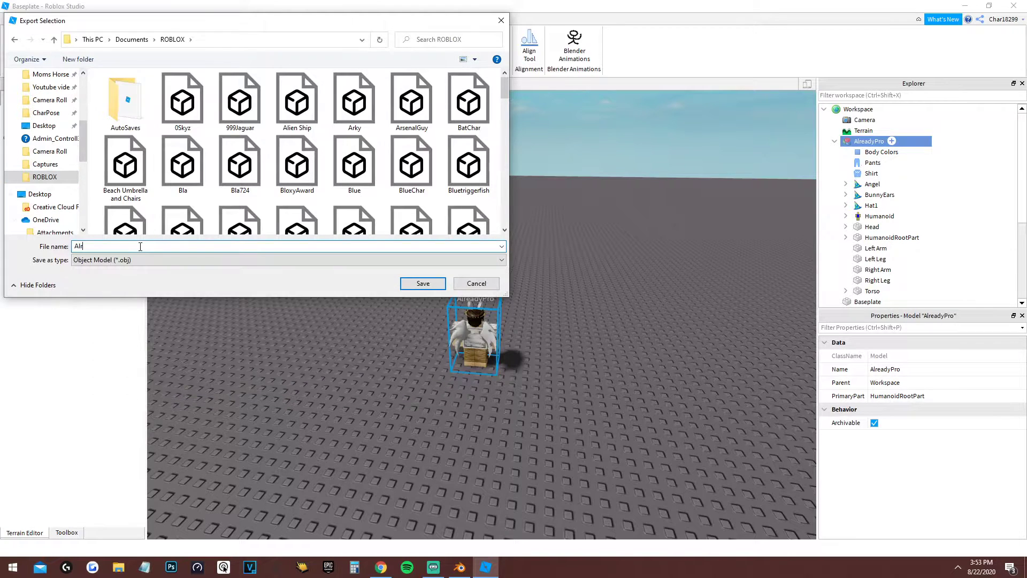
{"action": "type", "text": "eadypro"}
{"action": "left_click", "coordinate": [408, 282]}
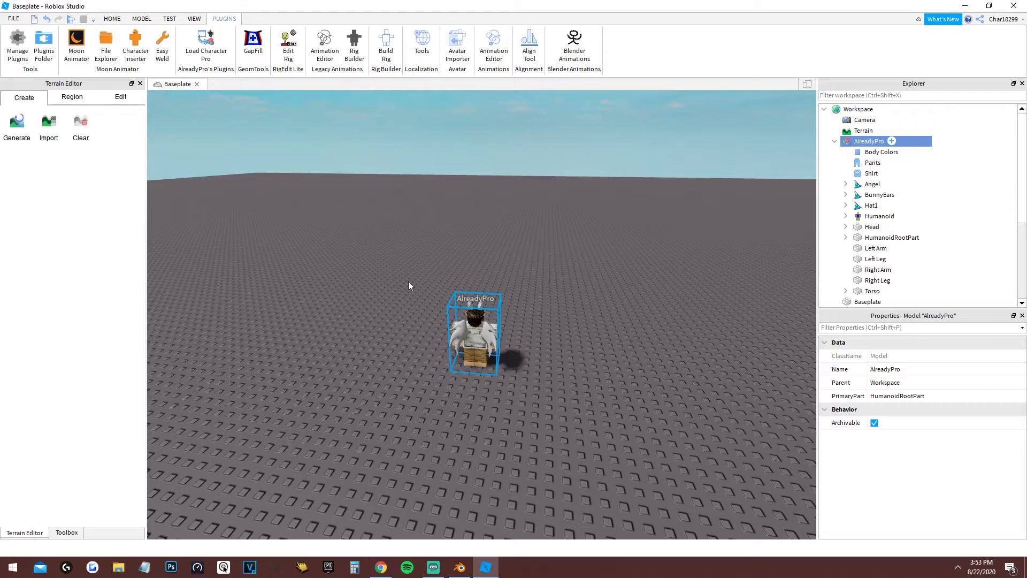
Step: Close Roblox Studio without saving the Baseplate place and return to Blender
{"action": "double_click", "coordinate": [518, 5]}
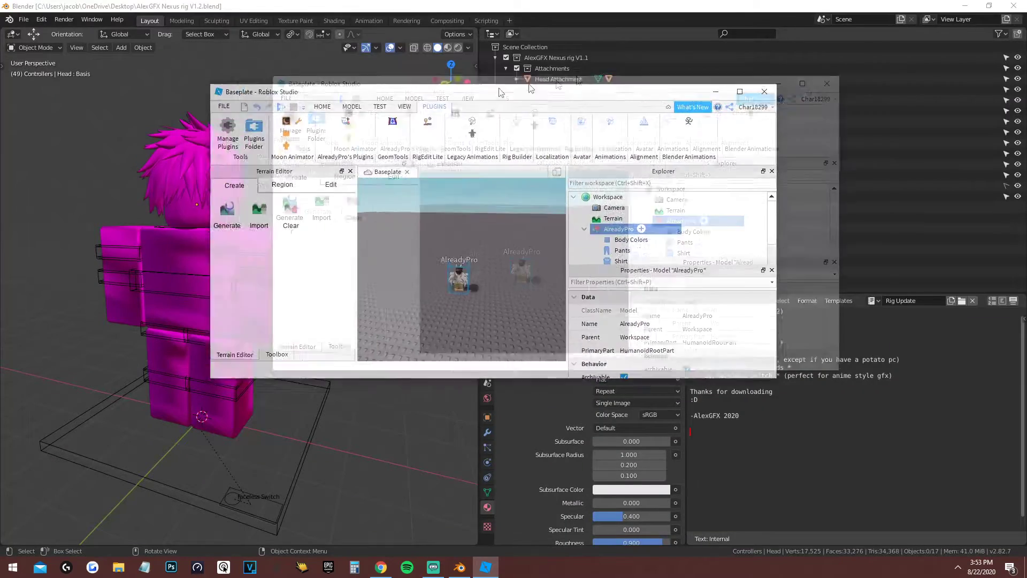
{"action": "left_click", "coordinate": [775, 134]}
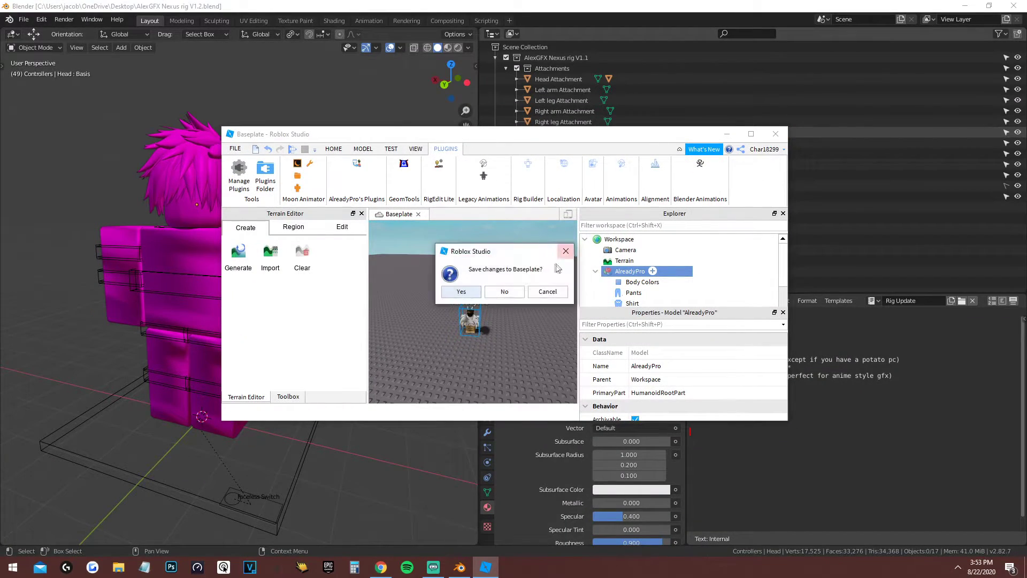
{"action": "left_click", "coordinate": [524, 286]}
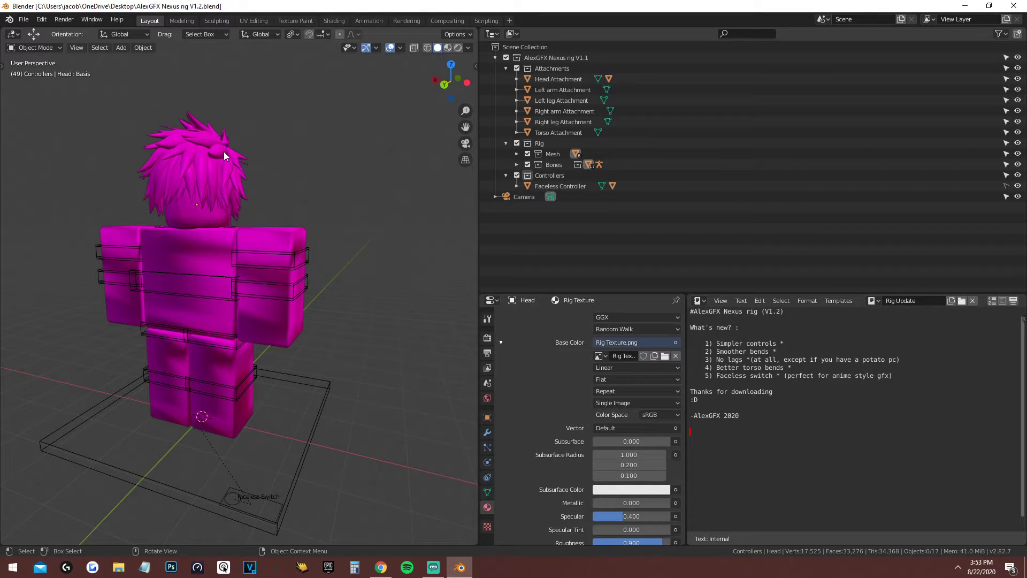
Step: Delete the hair mesh from the rig's head
{"action": "middle_click_drag", "start_coordinate": [224, 152], "coordinate": [265, 155]}
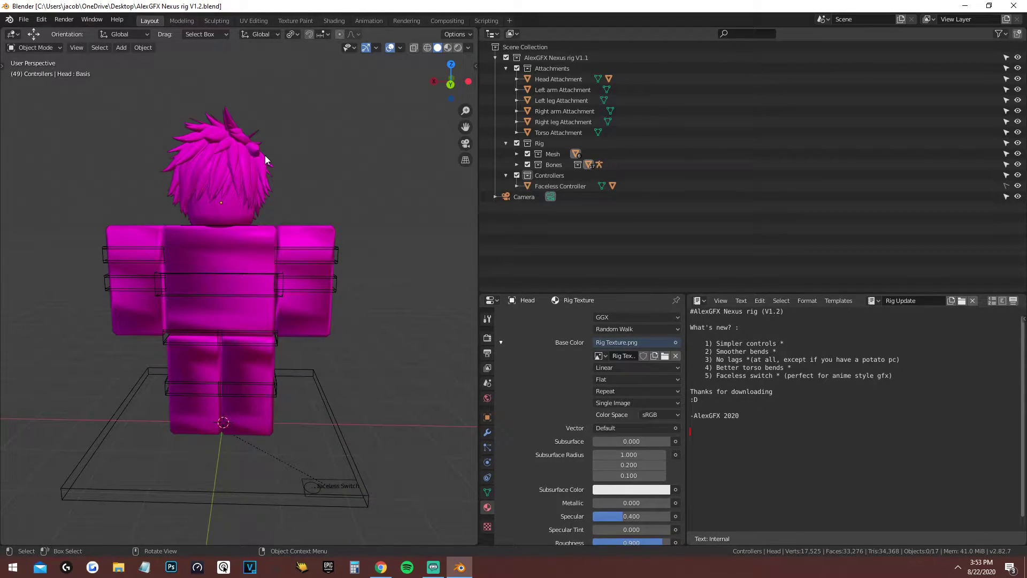
{"action": "left_click", "coordinate": [244, 179]}
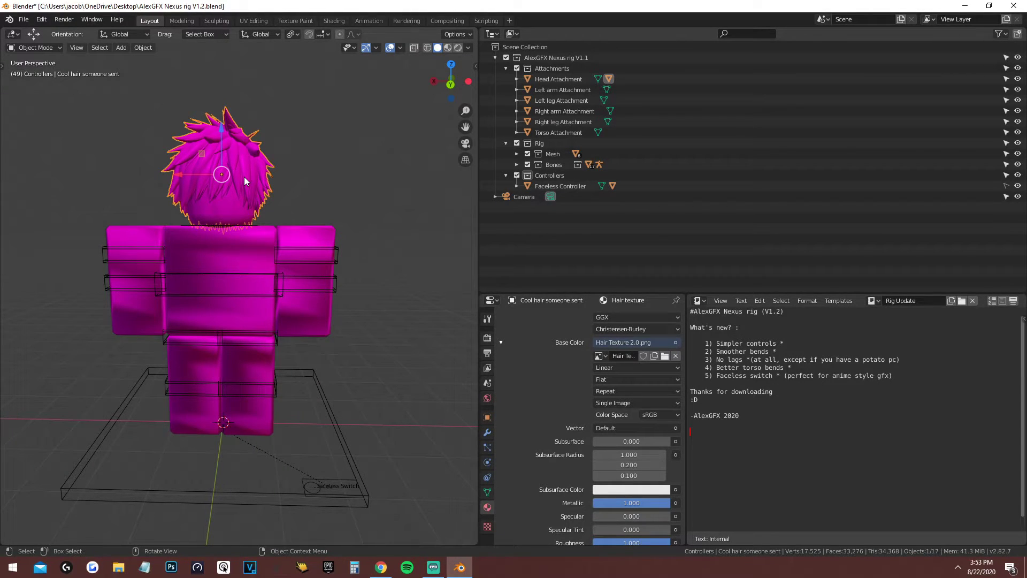
{"action": "right_click", "coordinate": [224, 237]}
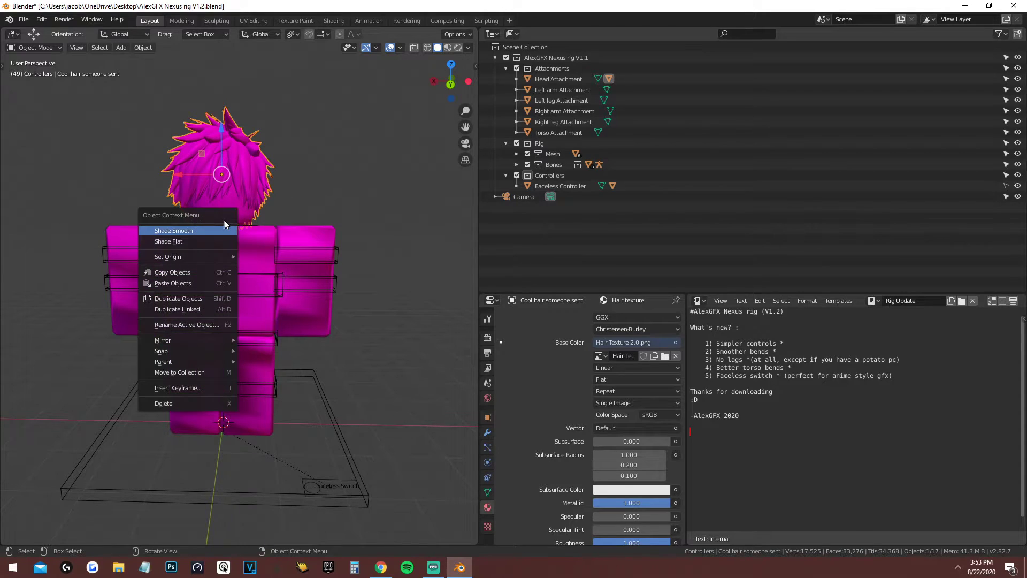
{"action": "left_click", "coordinate": [227, 404]}
Step: Start a Wavefront (.obj) import and find and select Alreadypro.obj in the Documents ROBLOX folder
{"action": "left_click", "coordinate": [24, 19]}
{"action": "mouse_move", "coordinate": [47, 170]}
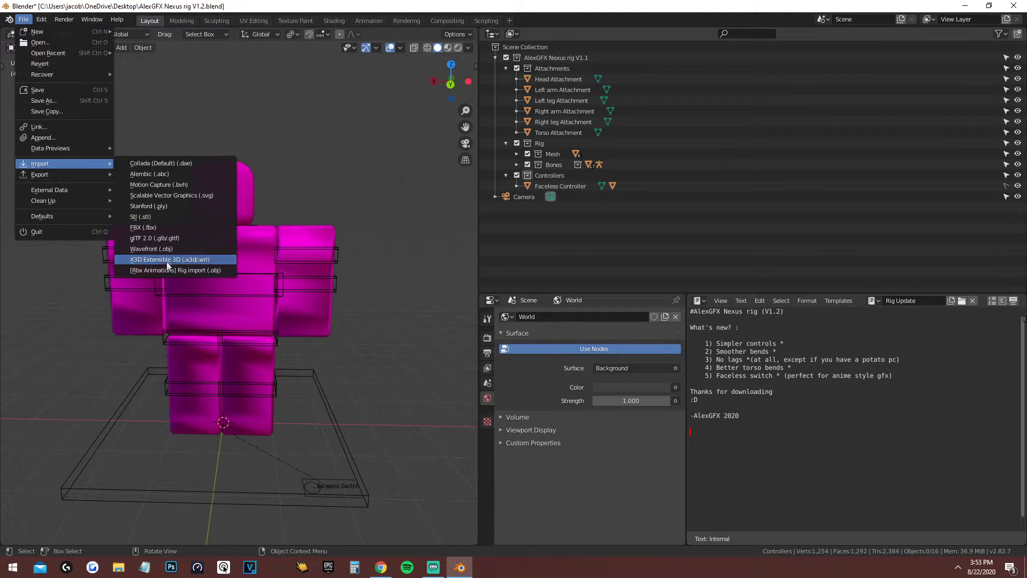
{"action": "left_click", "coordinate": [164, 251]}
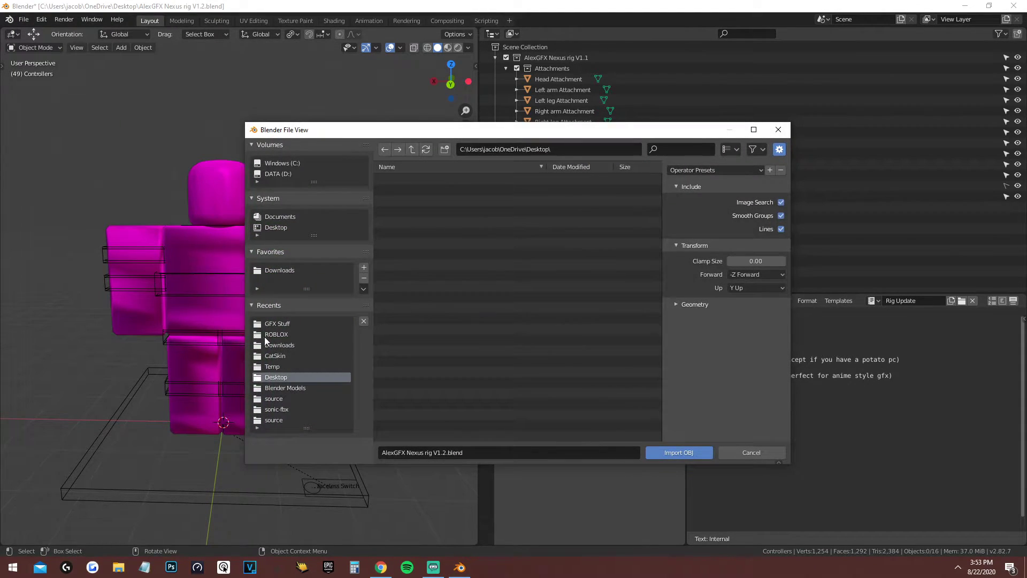
{"action": "left_click", "coordinate": [274, 335]}
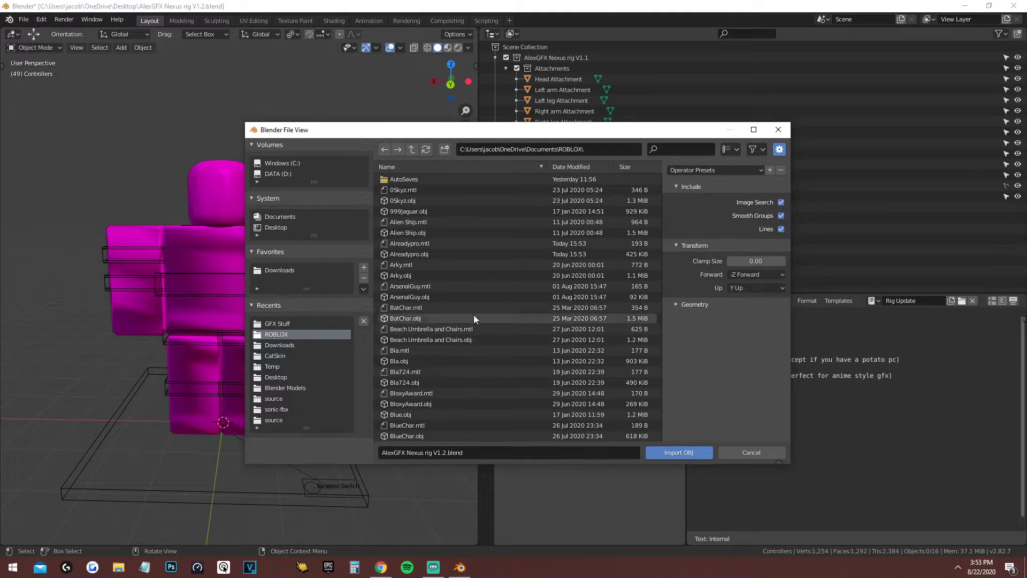
{"action": "left_click", "coordinate": [684, 150]}
{"action": "type", "text": "alrew"}
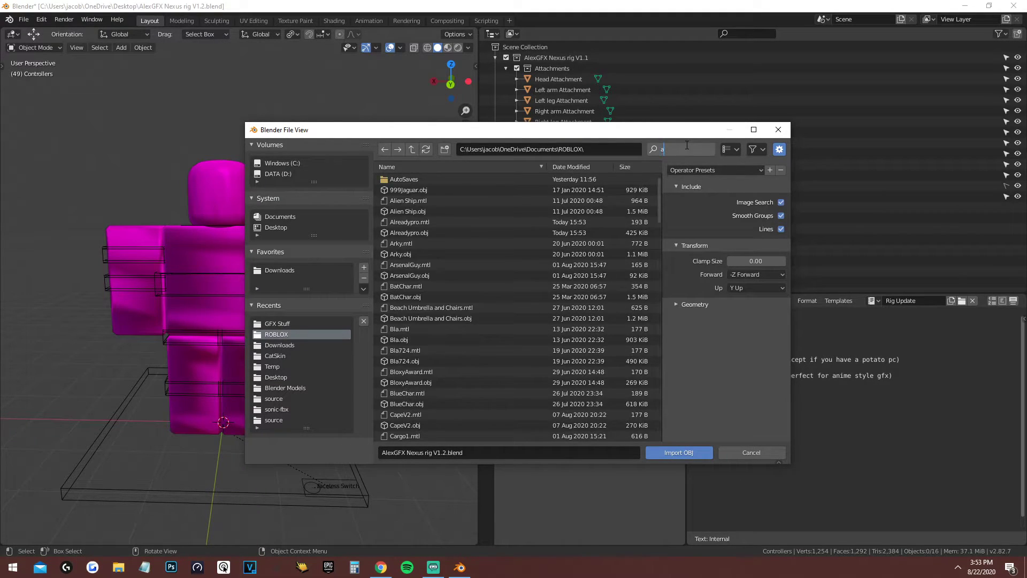
{"action": "key", "text": "BackSpace"}
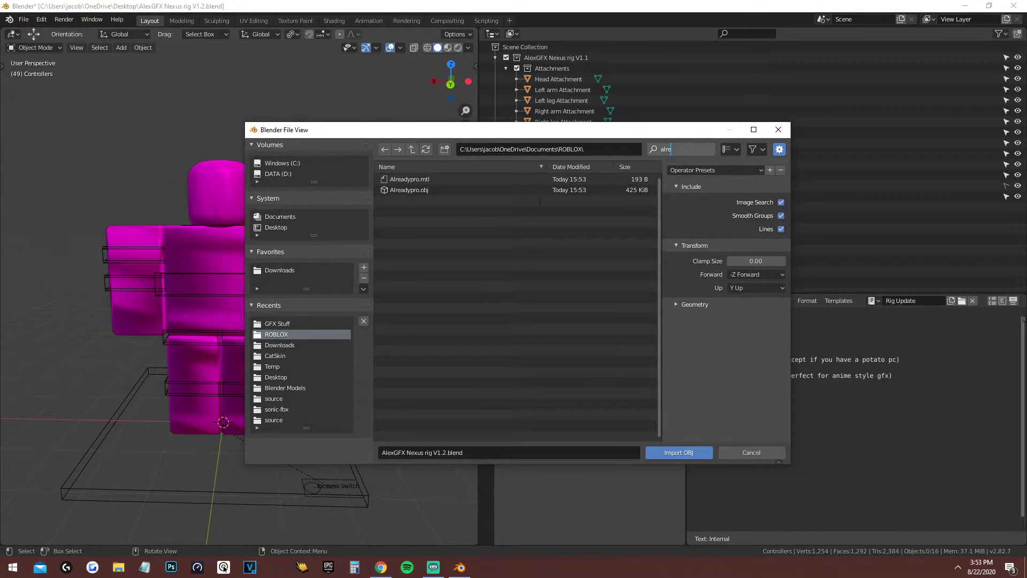
{"action": "key", "text": "Return"}
{"action": "left_click", "coordinate": [409, 191]}
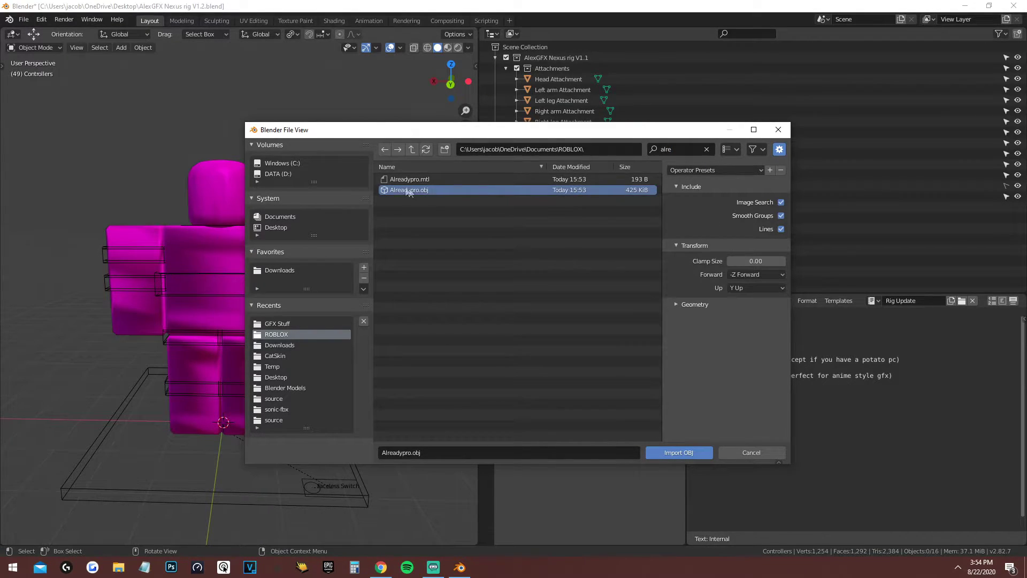
Step: Import the selected OBJ with Split by Group enabled in the geometry options, and deselect the imported parts
{"action": "left_click", "coordinate": [677, 304]}
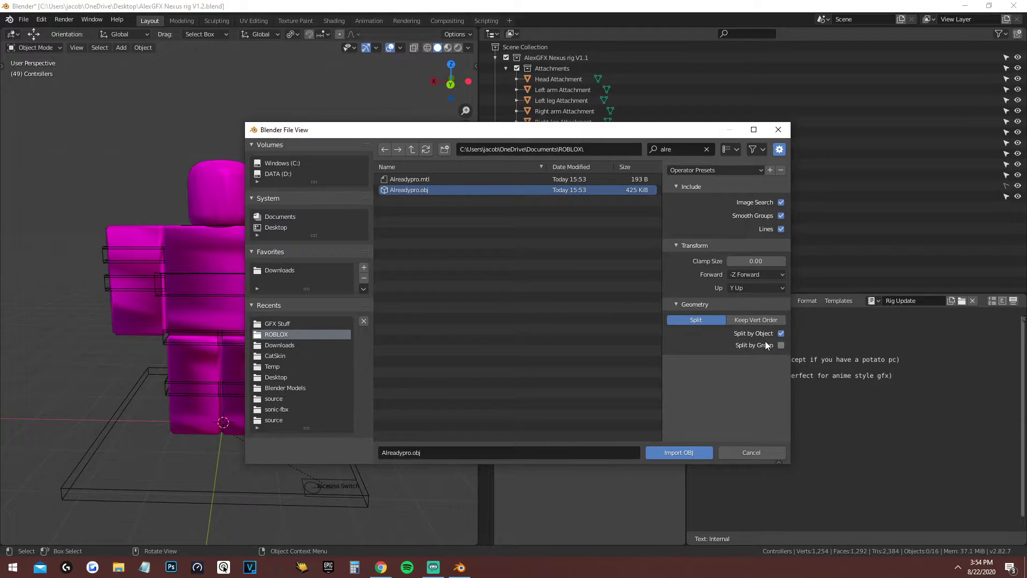
{"action": "left_click", "coordinate": [780, 346]}
{"action": "left_click", "coordinate": [686, 457]}
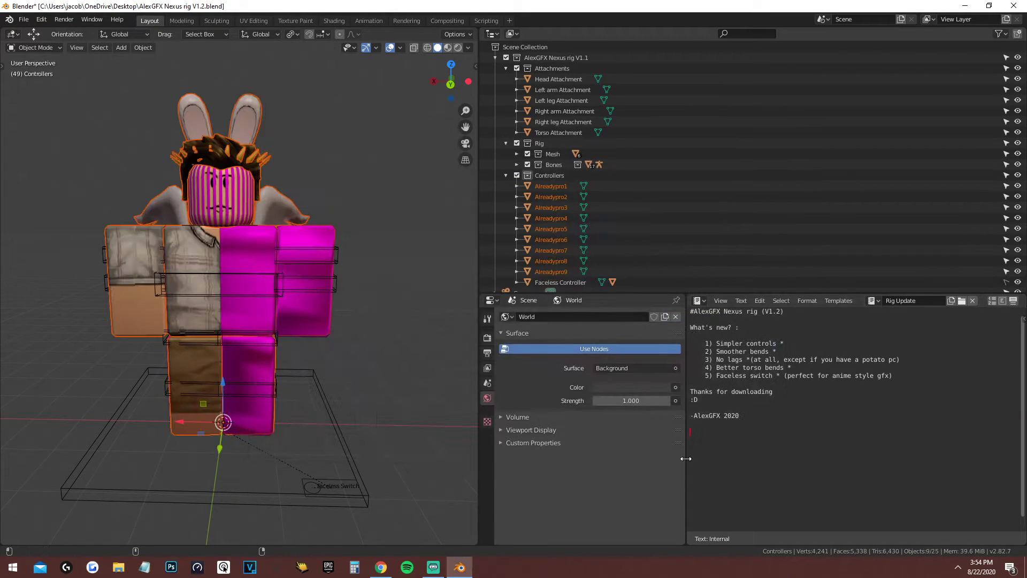
{"action": "middle_click_drag", "start_coordinate": [246, 171], "coordinate": [224, 172]}
{"action": "left_click", "coordinate": [398, 191]}
{"action": "middle_click_drag", "start_coordinate": [397, 192], "coordinate": [422, 184]}
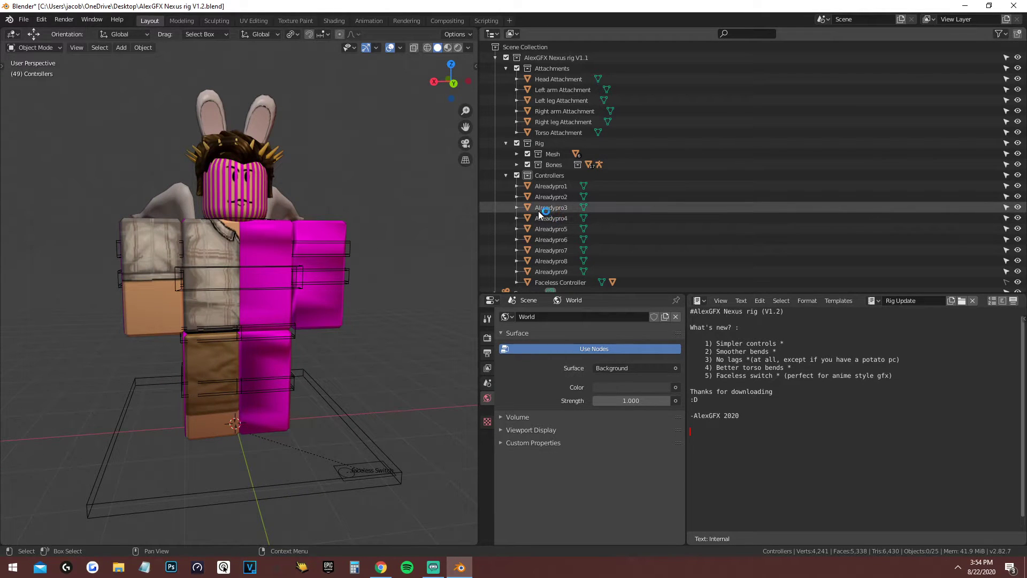
Step: Delete the imported body parts Alreadypro4 through Alreadypro9 from the Controllers collection
{"action": "left_click", "coordinate": [554, 229]}
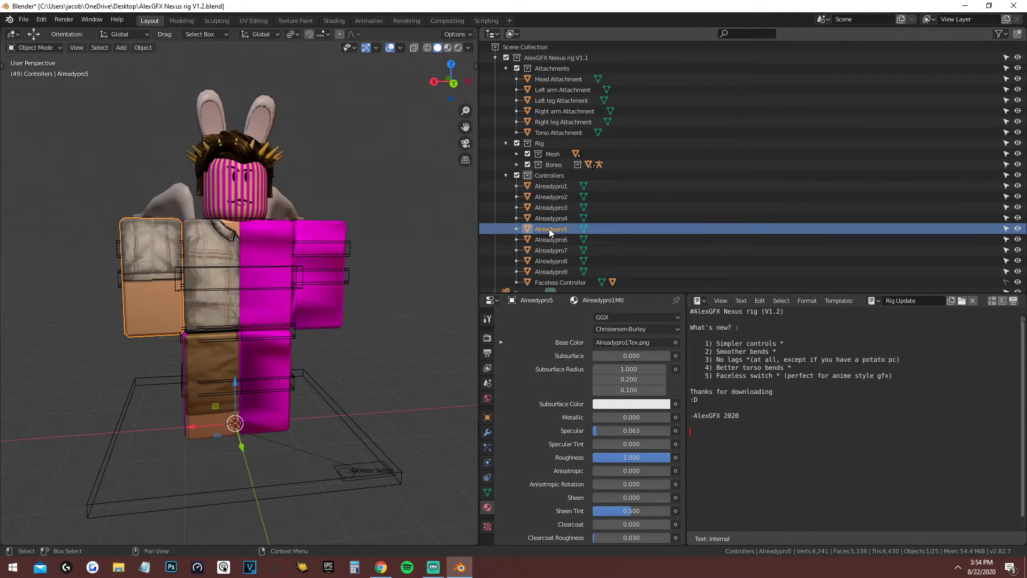
{"action": "left_click", "coordinate": [547, 218]}
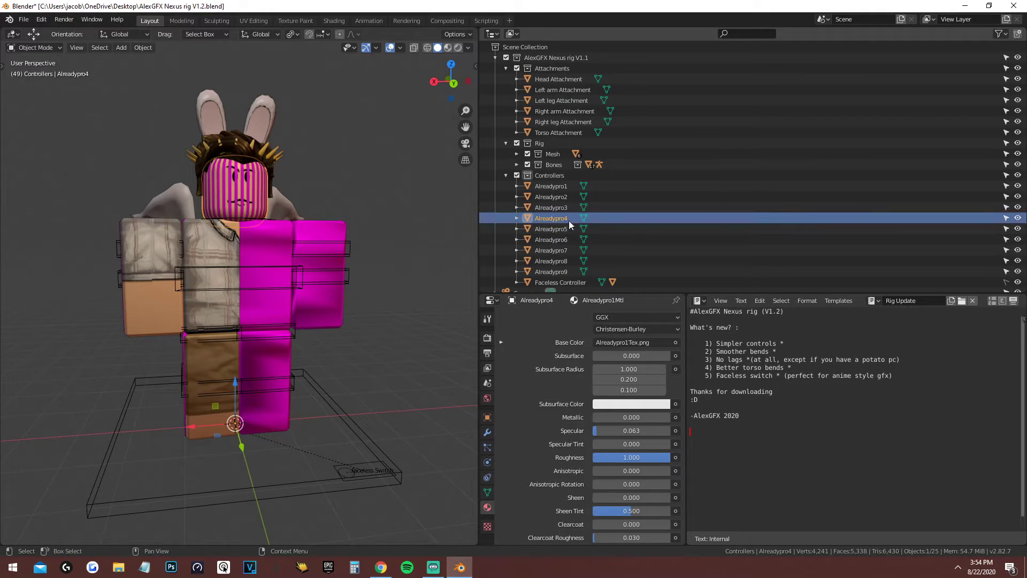
{"action": "left_click_drag", "start_coordinate": [615, 219], "coordinate": [540, 274]}
{"action": "right_click", "coordinate": [552, 245]}
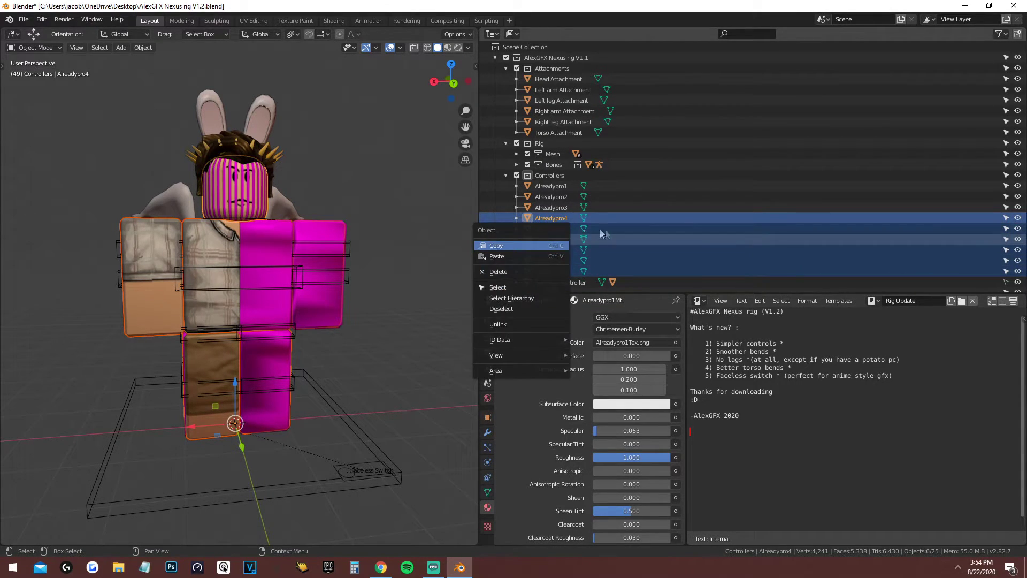
{"action": "middle_click_drag", "start_coordinate": [276, 185], "coordinate": [269, 198]}
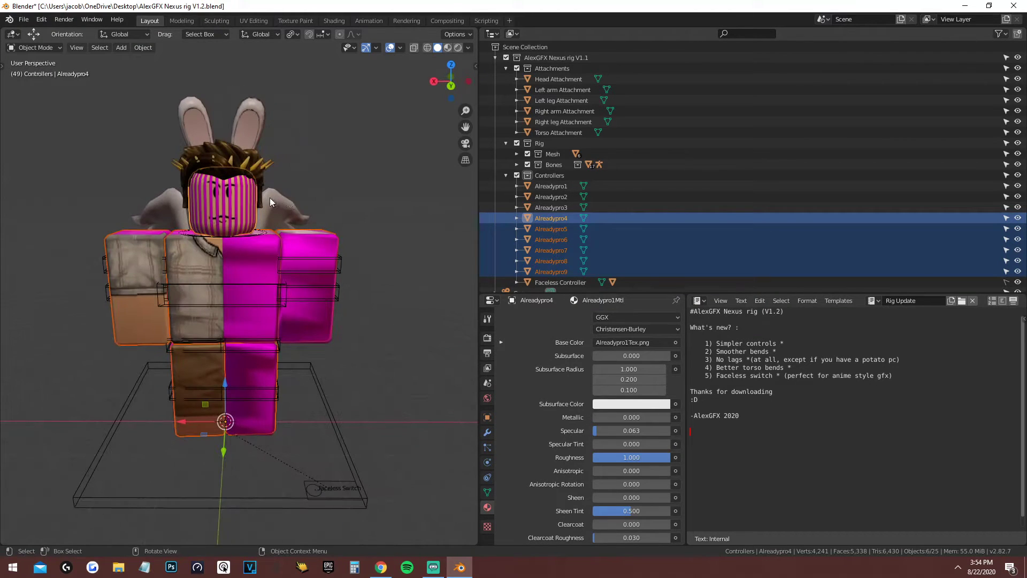
{"action": "right_click", "coordinate": [595, 257]}
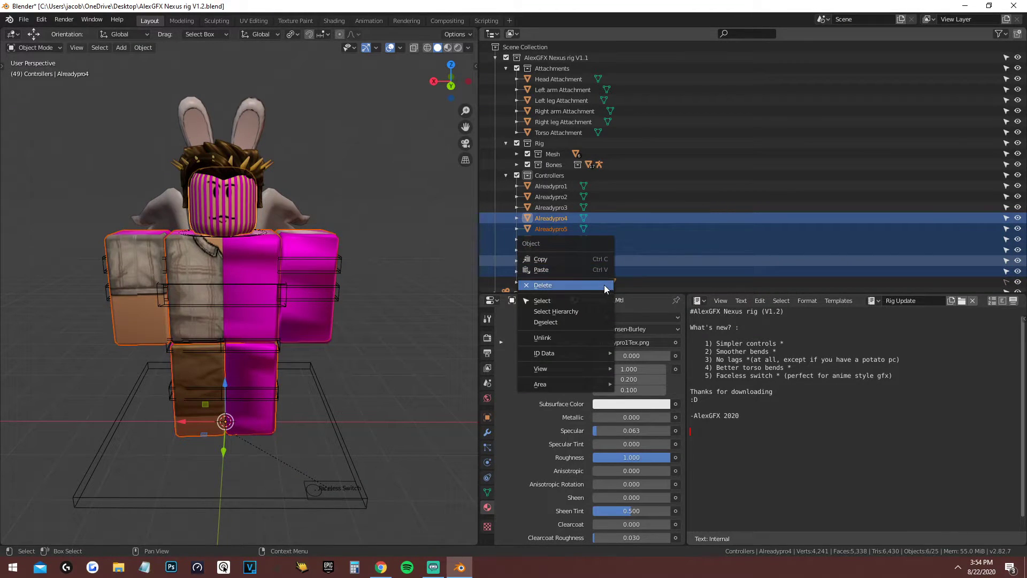
{"action": "left_click", "coordinate": [604, 284]}
{"action": "middle_click_drag", "start_coordinate": [341, 273], "coordinate": [411, 242]}
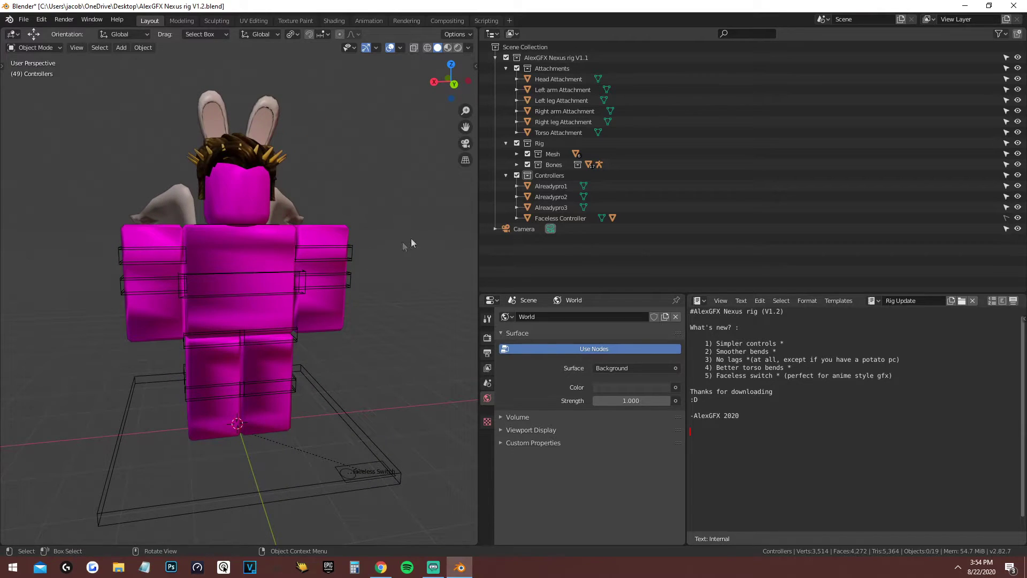
Step: Identify the remaining imported accessories and parent the bunny ears, Alreadypro3, to Head Attachment
{"action": "left_click", "coordinate": [631, 206]}
{"action": "left_click", "coordinate": [628, 196]}
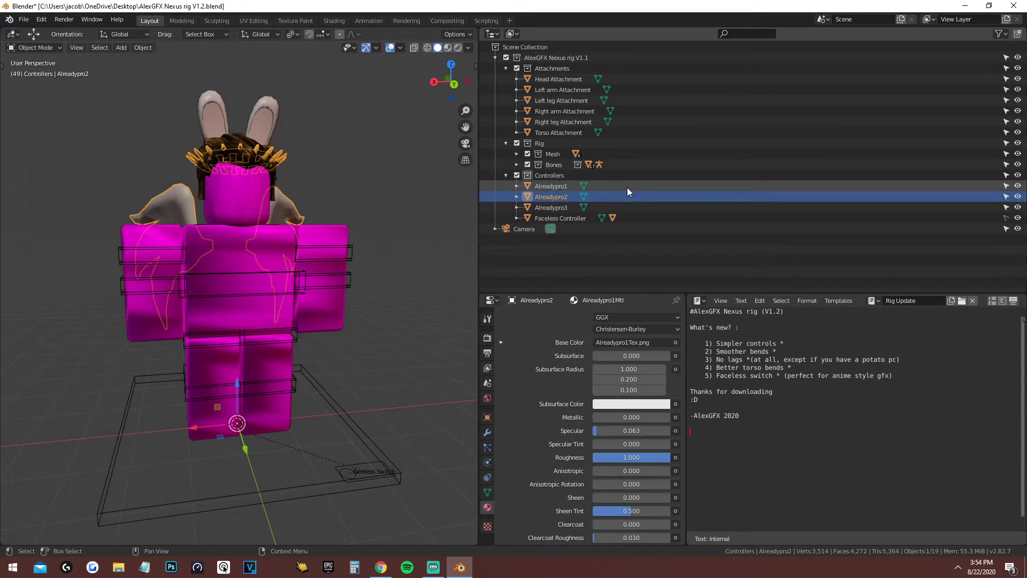
{"action": "left_click", "coordinate": [627, 187]}
{"action": "left_click", "coordinate": [626, 207]}
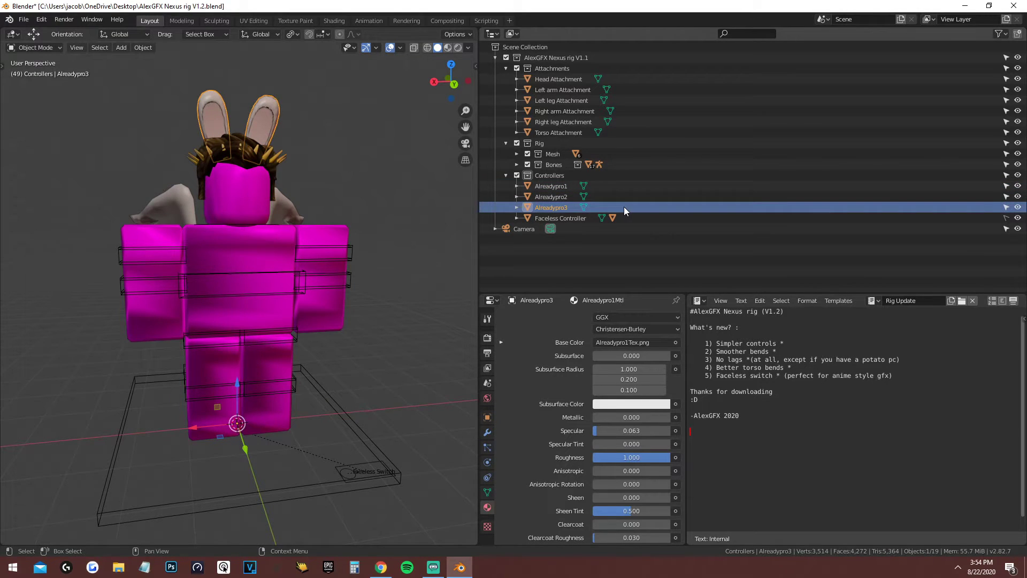
{"action": "left_click_drag", "start_coordinate": [570, 206], "coordinate": [551, 79]}
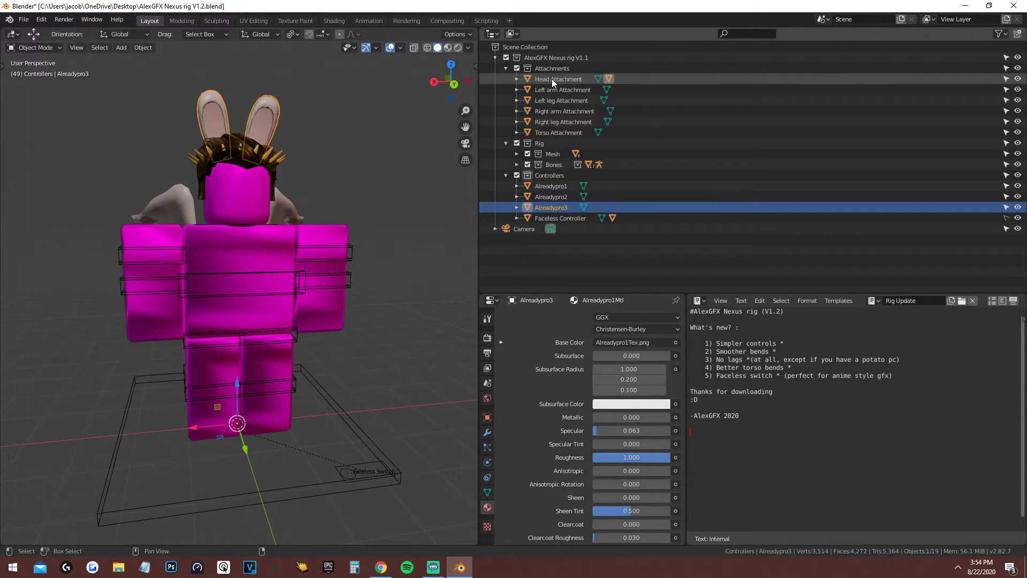
Step: Parent the wings and crown, Alreadypro2, to Torso Attachment and the hair, Alreadypro1, to Head Attachment
{"action": "left_click", "coordinate": [549, 185]}
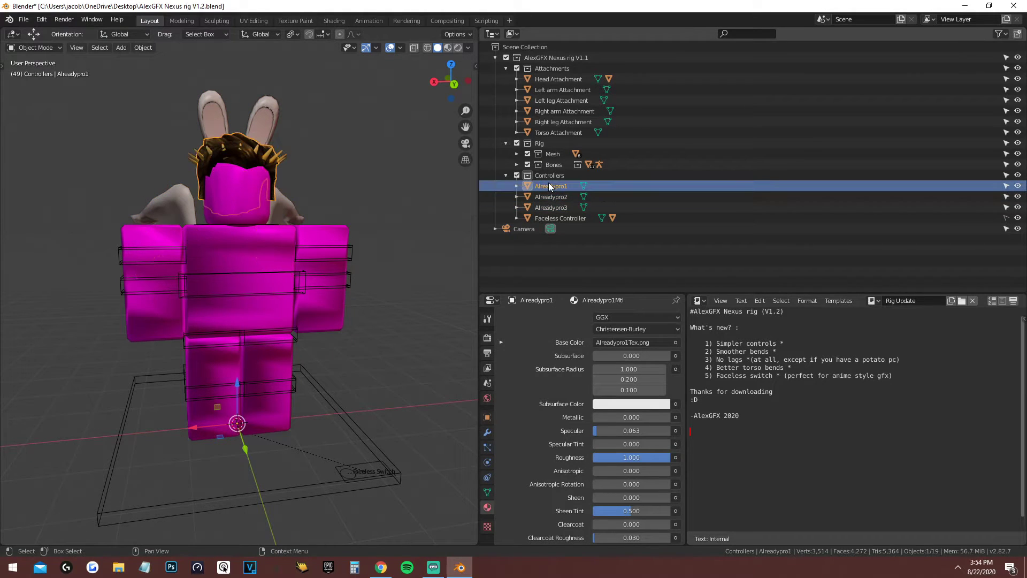
{"action": "left_click", "coordinate": [551, 196]}
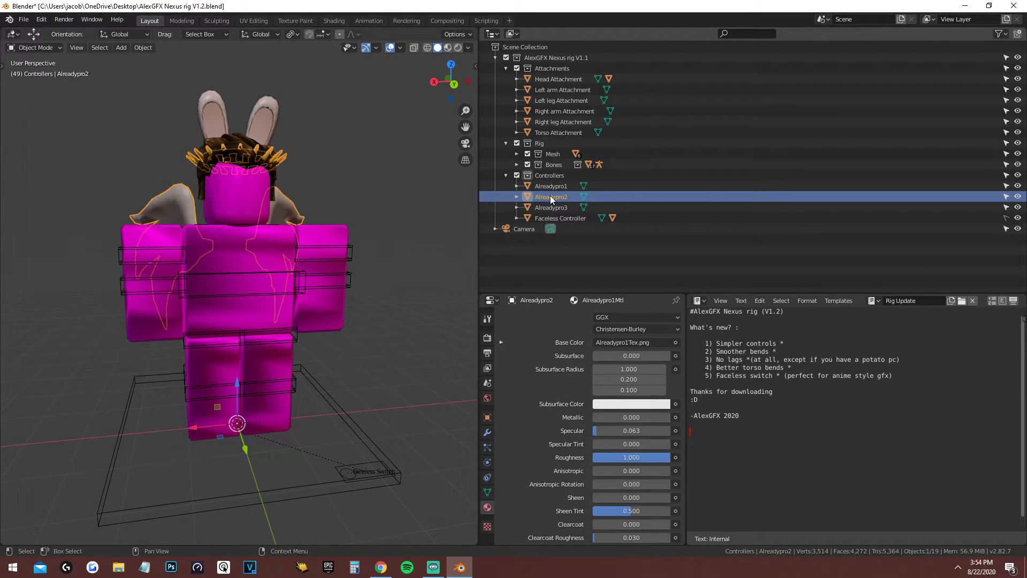
{"action": "left_click", "coordinate": [553, 207]}
{"action": "left_click", "coordinate": [552, 196]}
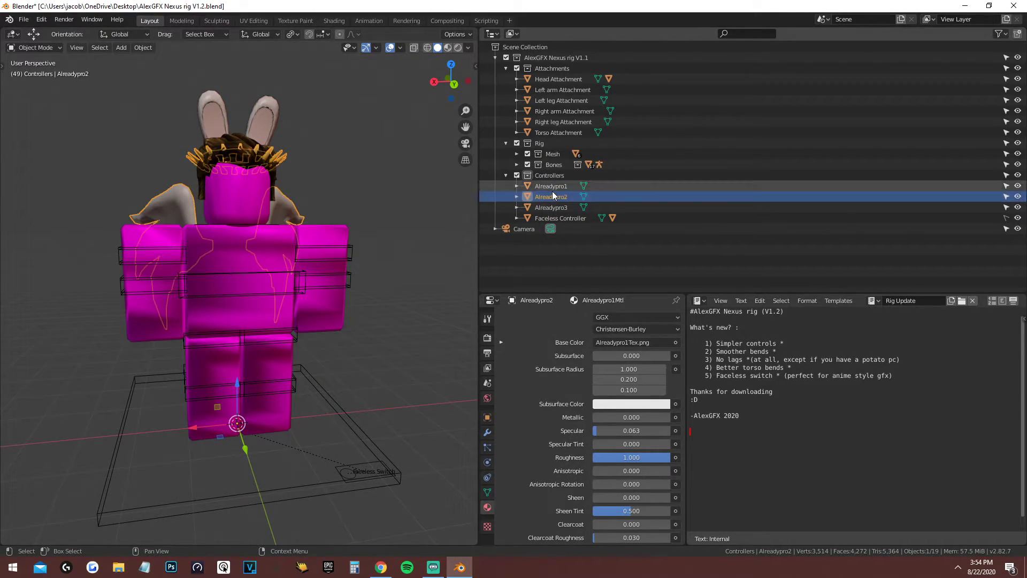
{"action": "left_click_drag", "start_coordinate": [551, 197], "coordinate": [574, 133]}
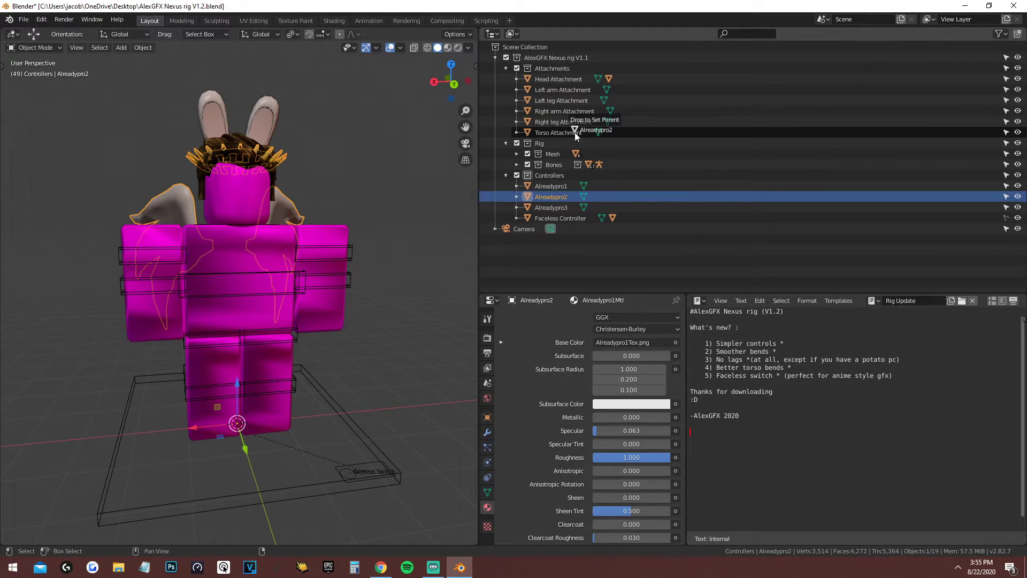
{"action": "left_click_drag", "start_coordinate": [573, 132], "coordinate": [574, 133]}
{"action": "left_click_drag", "start_coordinate": [541, 187], "coordinate": [556, 77]}
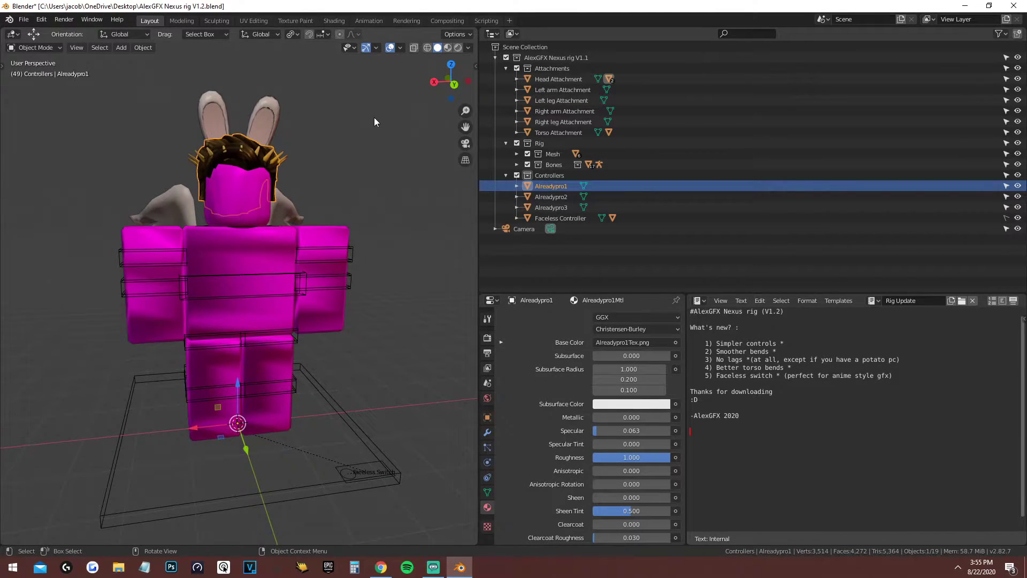
Step: Select the rig's armature and switch it to Pose Mode
{"action": "middle_click_drag", "start_coordinate": [373, 122], "coordinate": [367, 128]}
{"action": "left_click", "coordinate": [241, 230]}
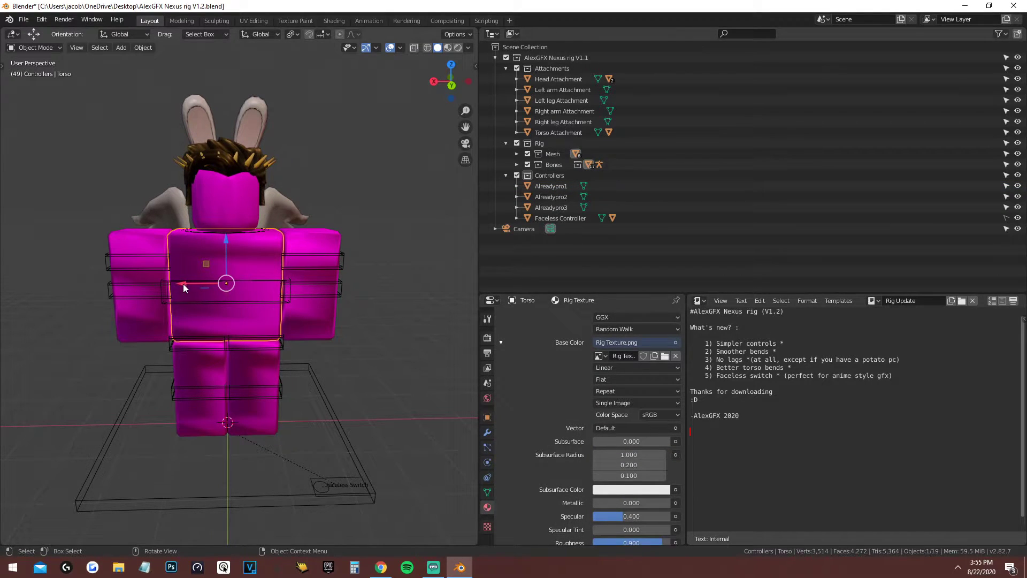
{"action": "left_click", "coordinate": [168, 288]}
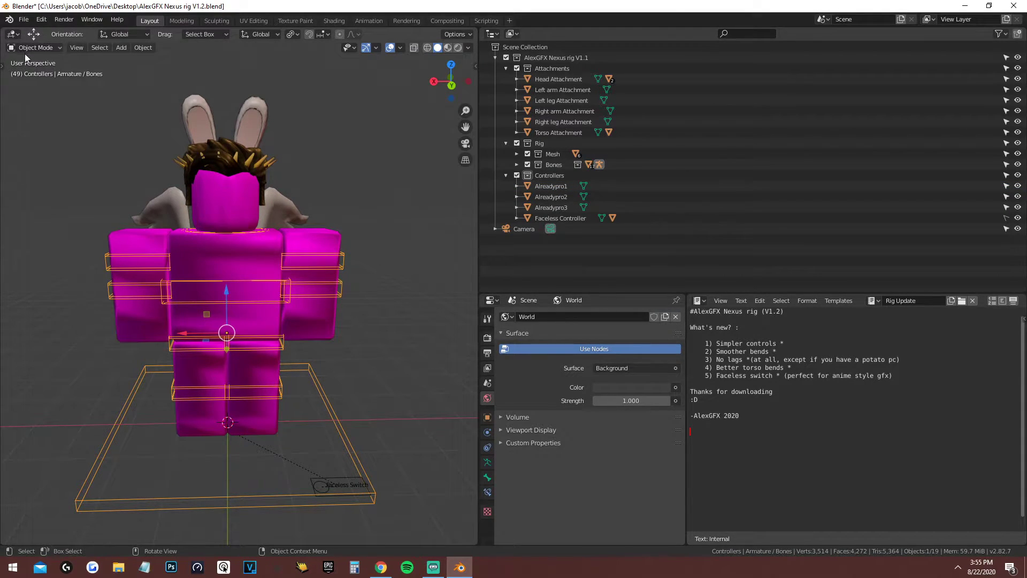
{"action": "left_click", "coordinate": [4, 65]}
{"action": "left_click", "coordinate": [31, 49]}
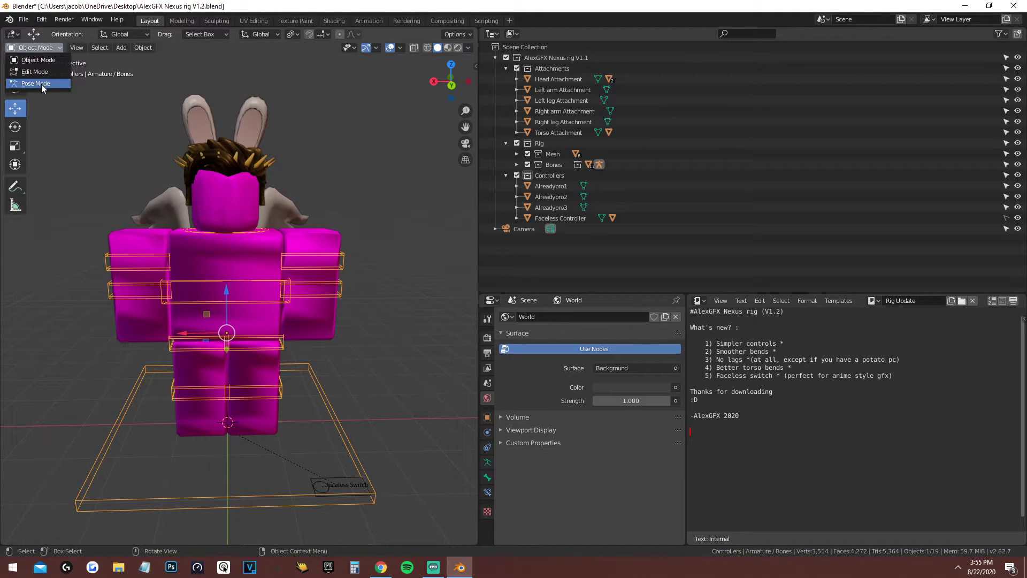
{"action": "left_click", "coordinate": [35, 84]}
Step: Test the head accessories by freely rotating the Head bone, and cancel the rotation
{"action": "middle_click_drag", "start_coordinate": [224, 204], "coordinate": [293, 274]}
{"action": "left_click", "coordinate": [341, 247]}
{"action": "left_click", "coordinate": [256, 203]}
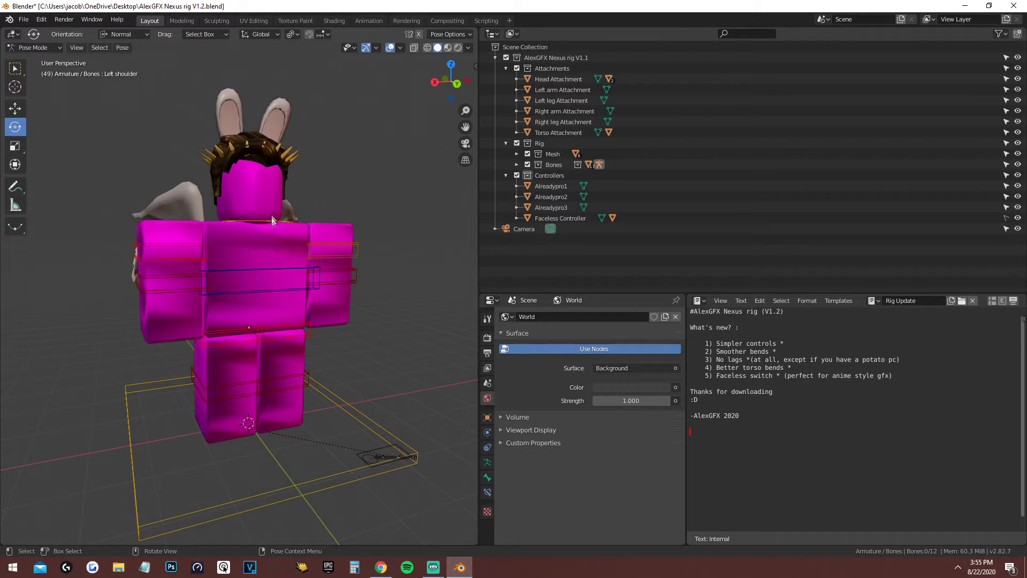
{"action": "key", "text": "r"}
{"action": "key", "text": "r"}
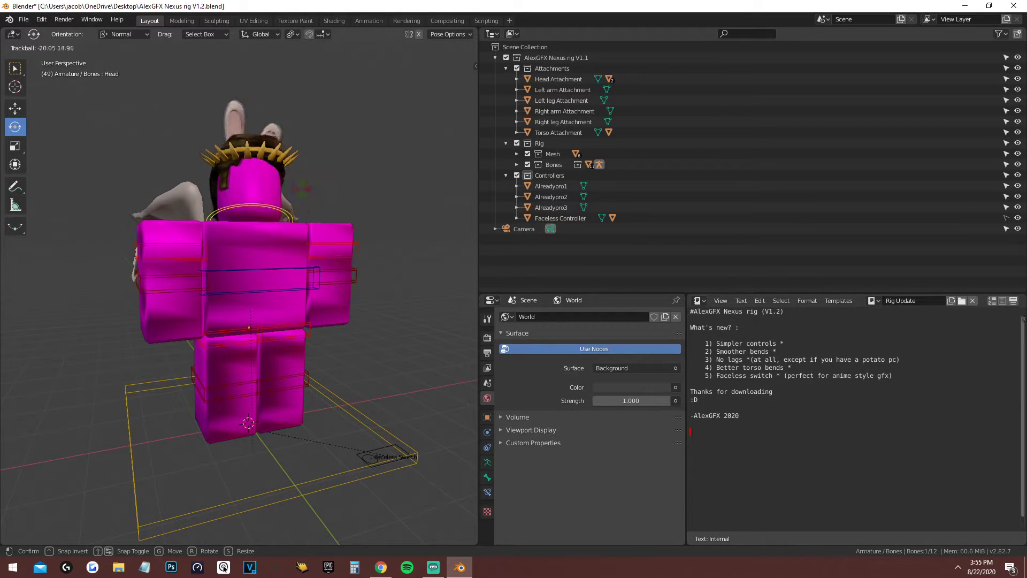
{"action": "key", "text": "Escape"}
Step: Test the attachments by trackball-rotating the Upper torso bone by about 49.3° and 65.9°
{"action": "left_click", "coordinate": [286, 297]}
{"action": "key", "text": "r"}
{"action": "key", "text": "r"}
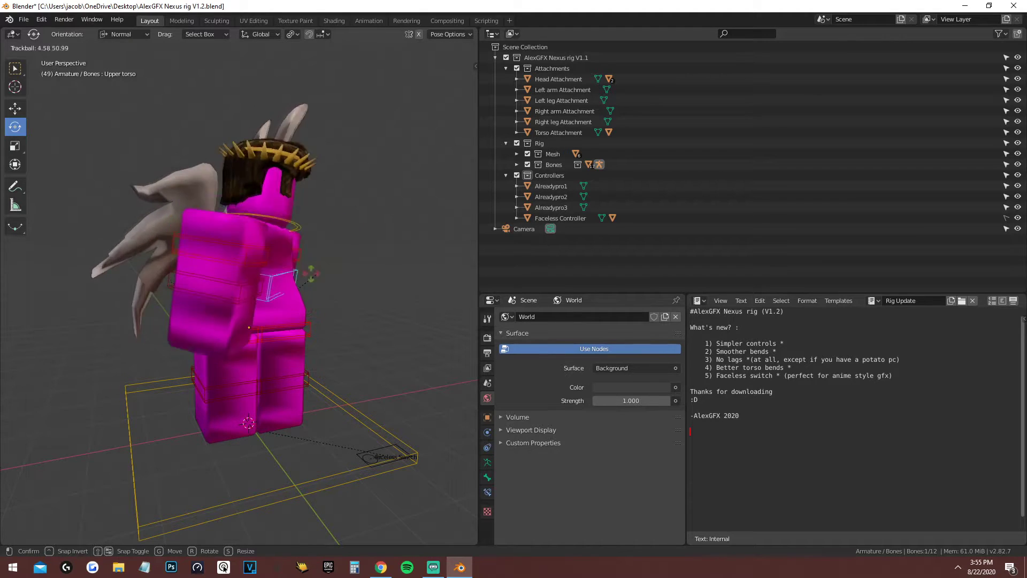
{"action": "left_click", "coordinate": [325, 315]}
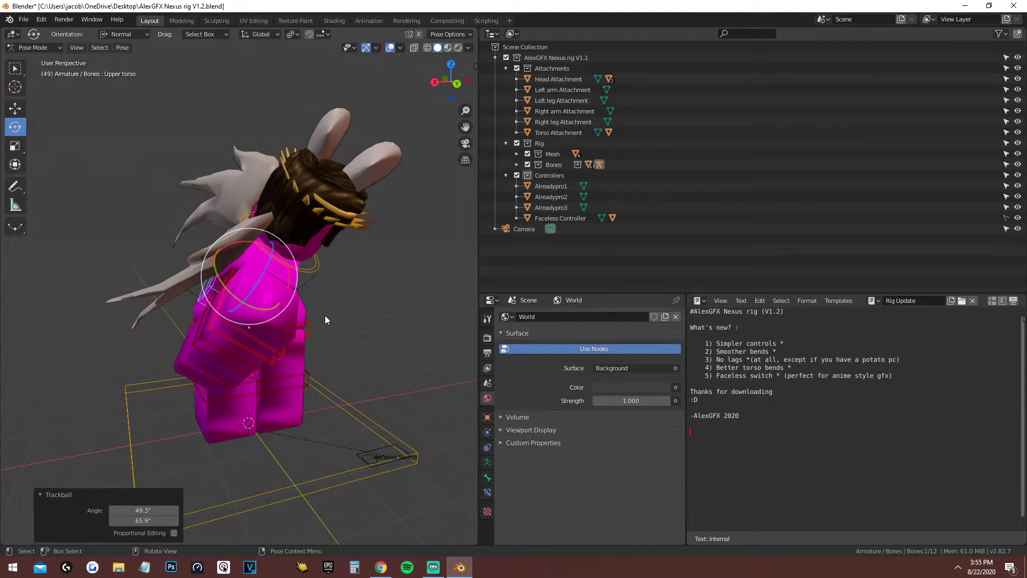
Step: Undo the torso rotation, the bone selections and the switch to Pose Mode
{"action": "key", "text": "ctrl+z"}
{"action": "key", "text": "ctrl+z"}
{"action": "key", "text": "ctrl+z"}
{"action": "key", "text": "ctrl+z"}
{"action": "key", "text": "ctrl+z"}
{"action": "key", "text": "ctrl+z"}
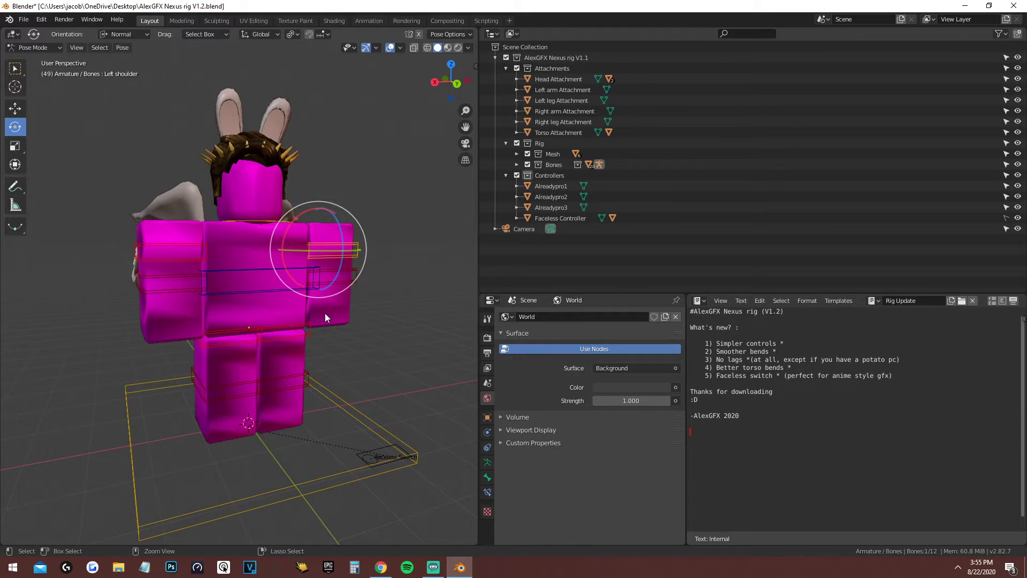
{"action": "key", "text": "ctrl+z"}
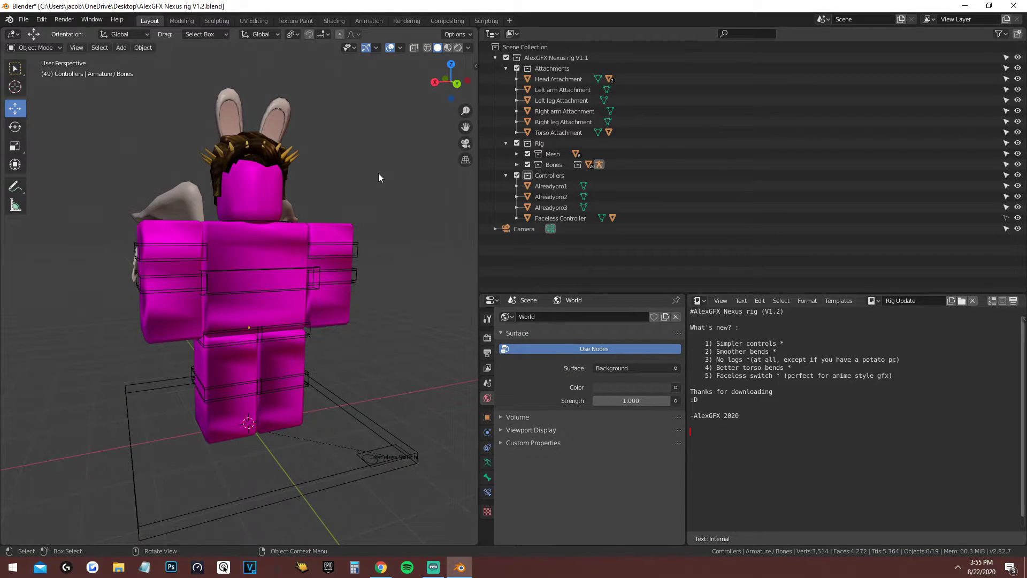
Step: Replace the head's Rig Texture base color image with Alreadypro1Tex.png from the ROBLOX documents folder
{"action": "middle_click_drag", "start_coordinate": [378, 174], "coordinate": [341, 181]}
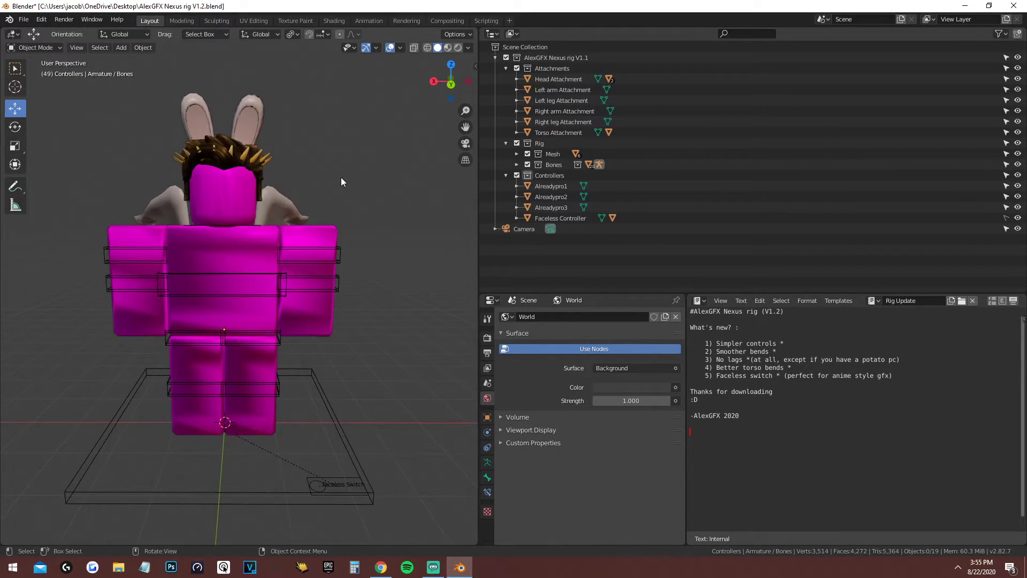
{"action": "left_click", "coordinate": [234, 198]}
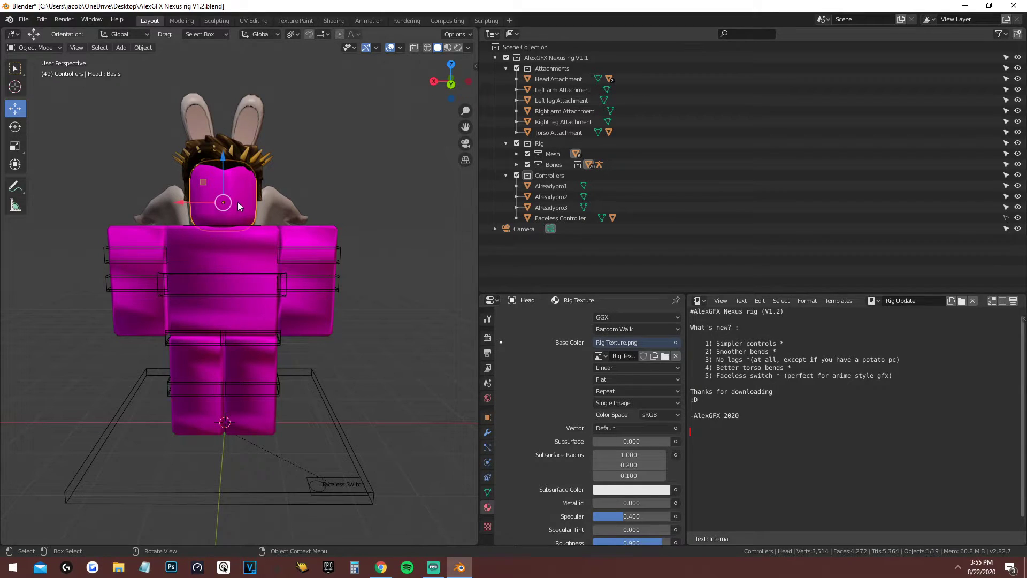
{"action": "left_click", "coordinate": [665, 356]}
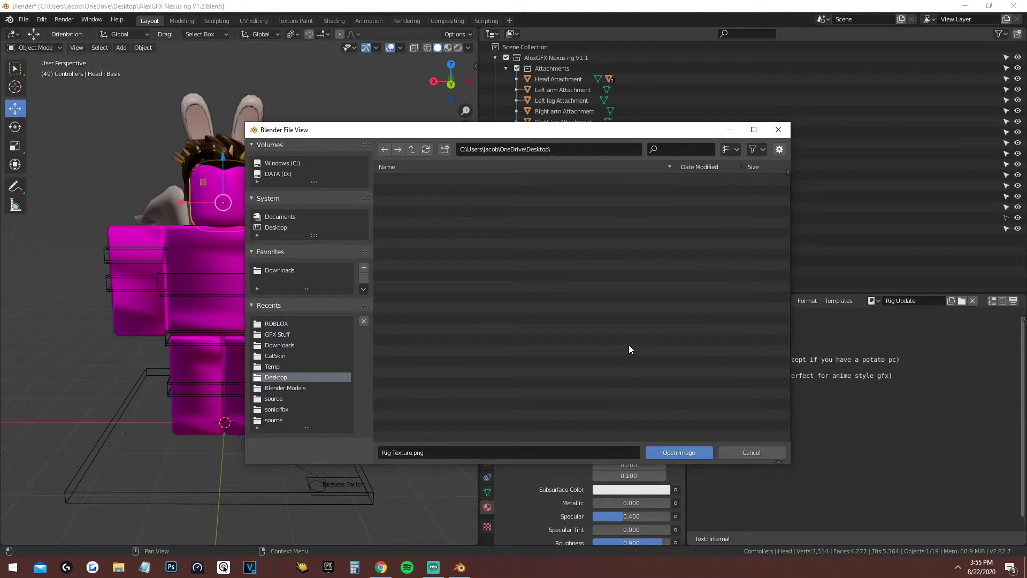
{"action": "left_click", "coordinate": [297, 324]}
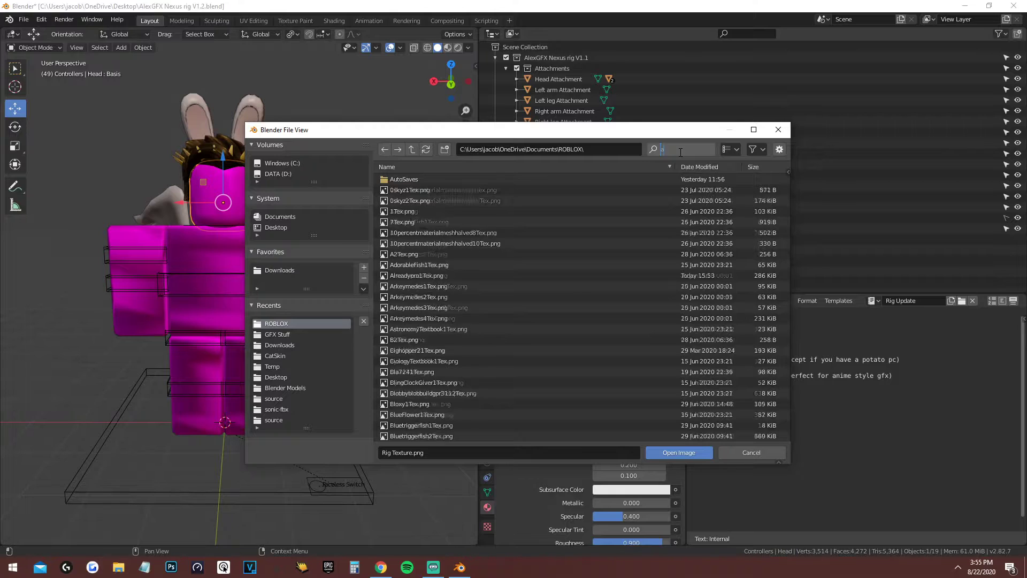
{"action": "type", "text": "alr"}
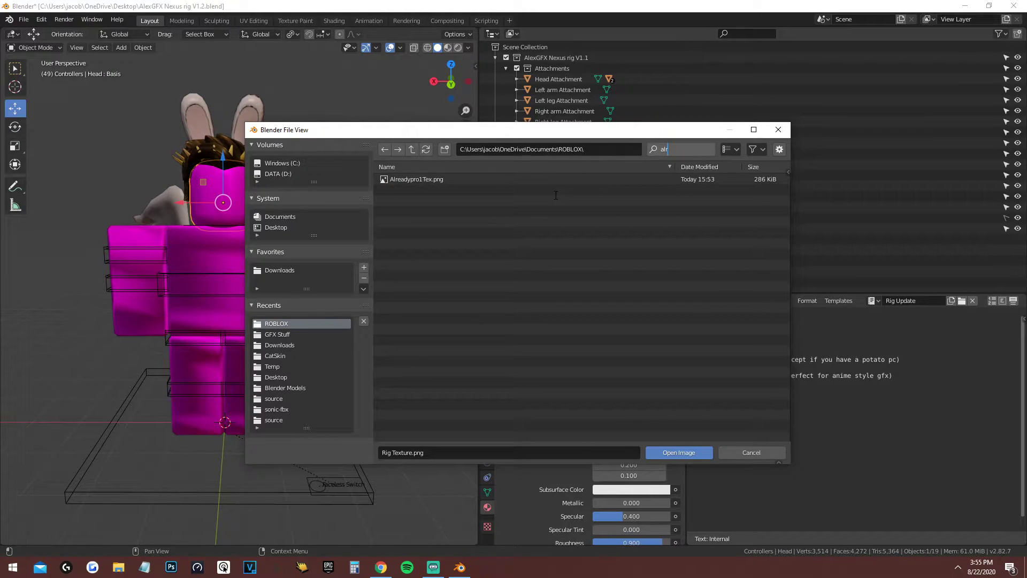
{"action": "left_click", "coordinate": [528, 178]}
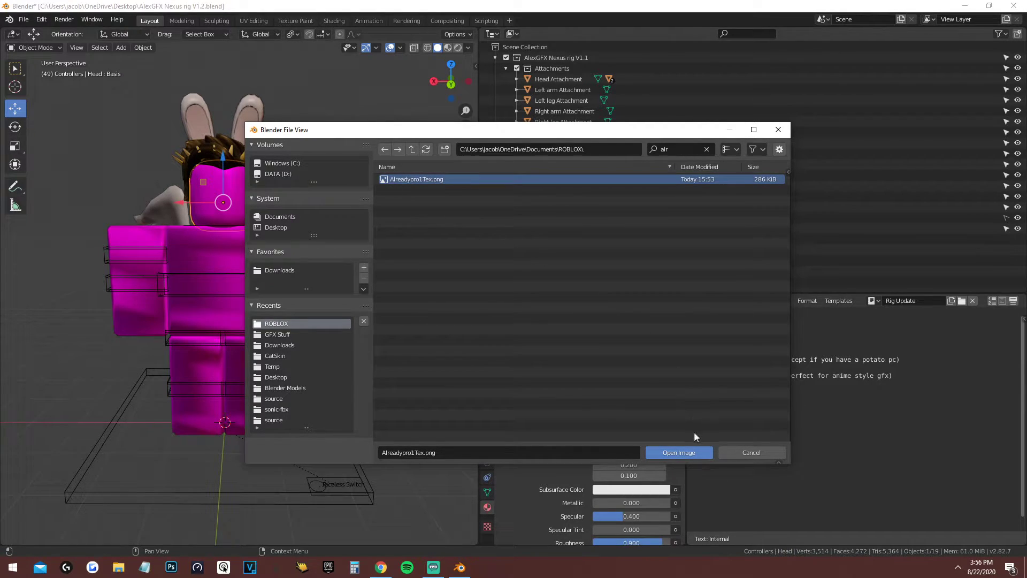
{"action": "left_click", "coordinate": [692, 451]}
Step: Slide the Faceless Switch controller beside the rig's base by about 0.244 m along X
{"action": "middle_click_drag", "start_coordinate": [295, 234], "coordinate": [308, 342]}
{"action": "left_click", "coordinate": [327, 479]}
{"action": "middle_click_drag", "start_coordinate": [373, 442], "coordinate": [309, 496]}
{"action": "mouse_move", "coordinate": [304, 483]}
{"action": "left_mouse_down"}
{"action": "mouse_move", "coordinate": [331, 483]}
{"action": "mouse_move", "coordinate": [315, 484]}
{"action": "left_mouse_up"}
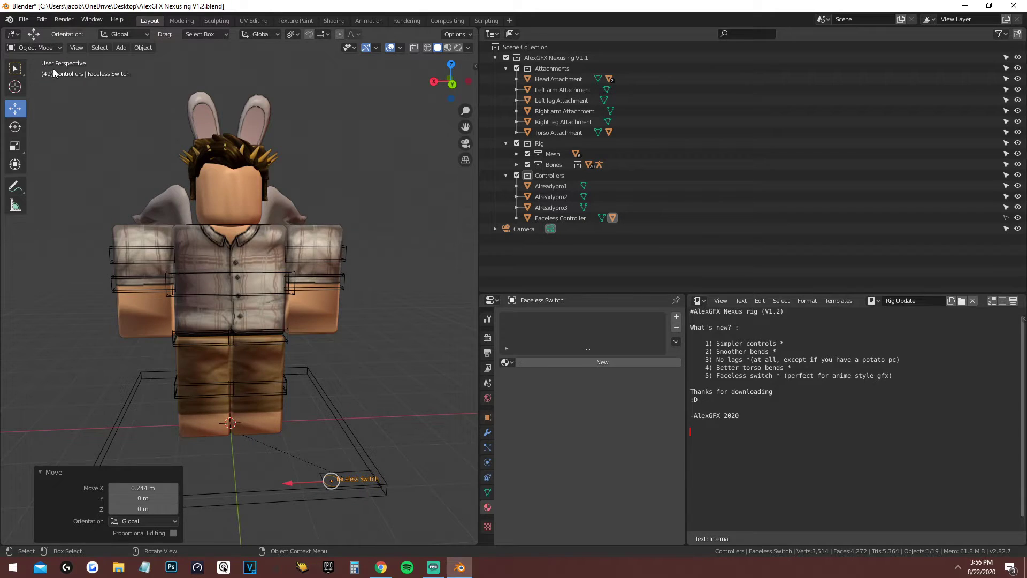
Step: Test the face toggle by sliding the Faceless Switch out and back to its faceless end, about 1.74 m along X
{"action": "left_click", "coordinate": [36, 46]}
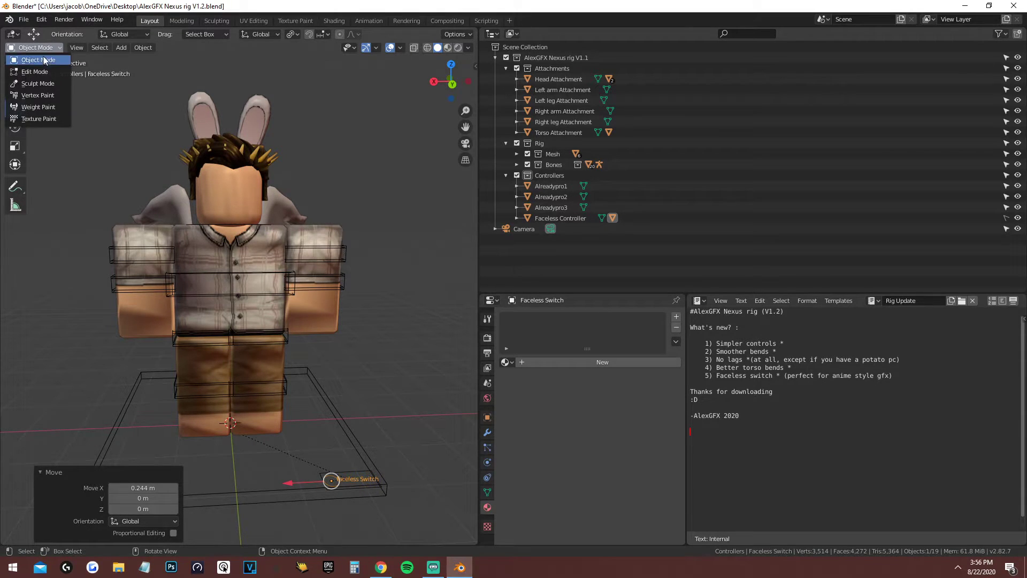
{"action": "key", "text": "g"}
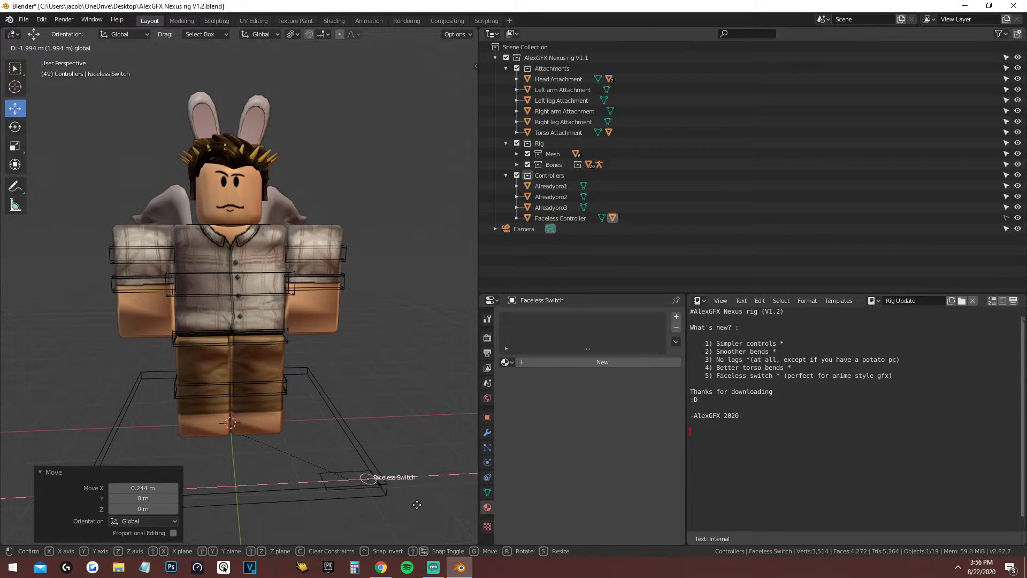
{"action": "left_click", "coordinate": [326, 500]}
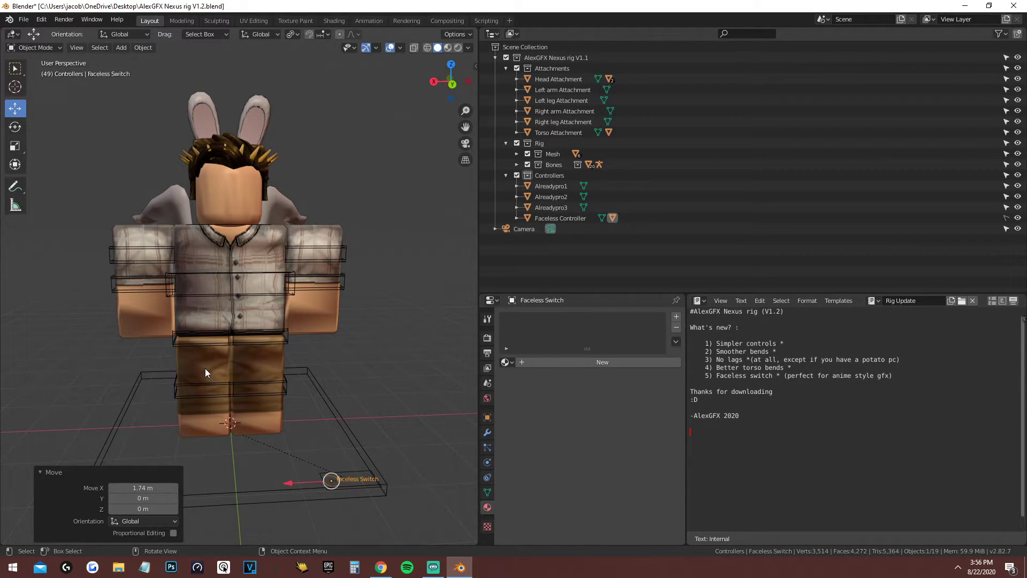
{"action": "left_click", "coordinate": [313, 488]}
{"action": "left_click", "coordinate": [332, 481]}
{"action": "mouse_move", "coordinate": [294, 409]}
{"action": "middle_mouse_down"}
{"action": "mouse_move", "coordinate": [263, 387]}
{"action": "mouse_move", "coordinate": [294, 394]}
{"action": "mouse_move", "coordinate": [330, 440]}
{"action": "mouse_move", "coordinate": [278, 399]}
{"action": "mouse_move", "coordinate": [287, 394]}
{"action": "middle_mouse_up"}
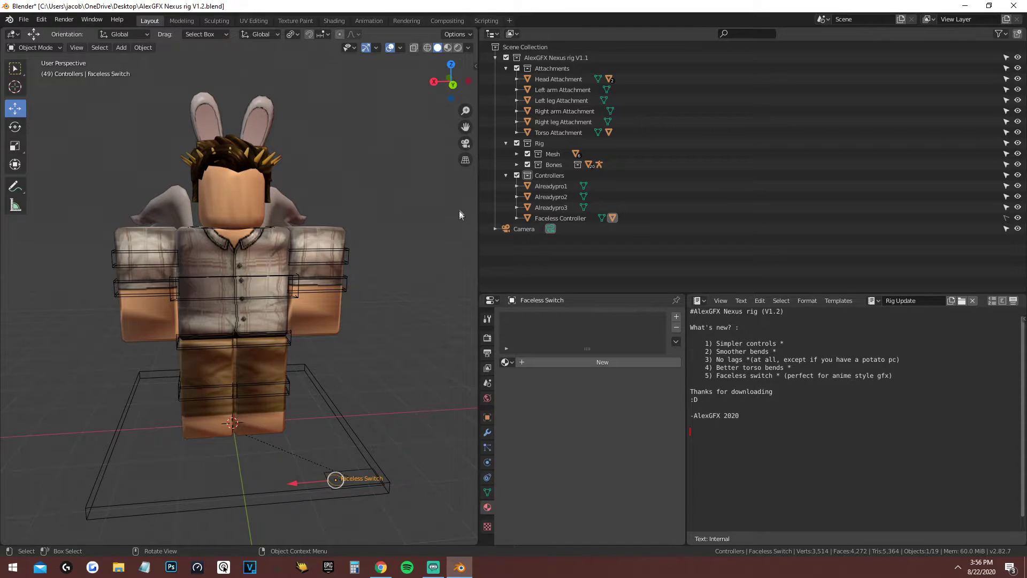
Step: Turn the Bones collection off and on again, and delete the Torso shape and Legs and arms objects at the feet
{"action": "left_click", "coordinate": [526, 164]}
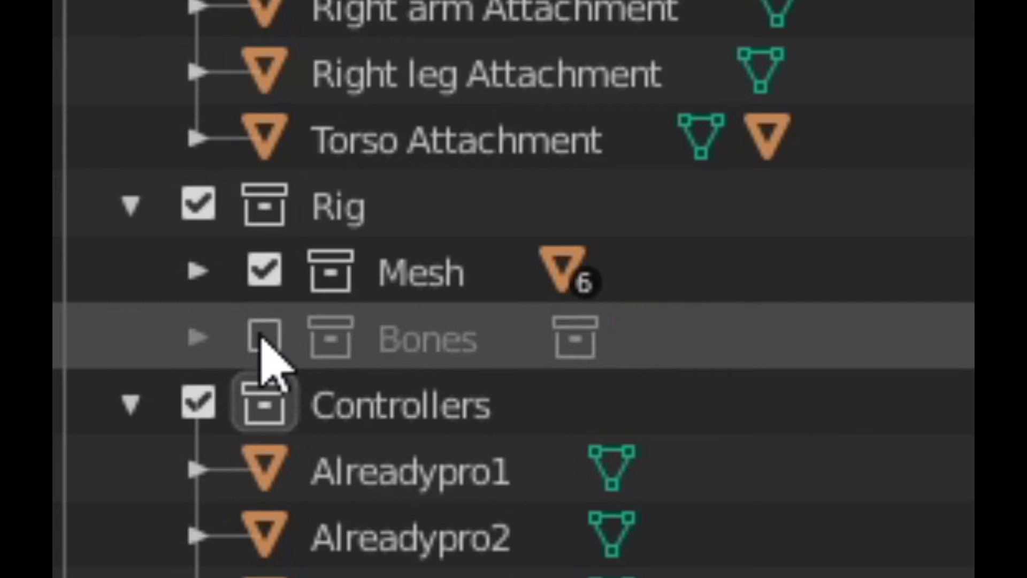
{"action": "left_click", "coordinate": [264, 337]}
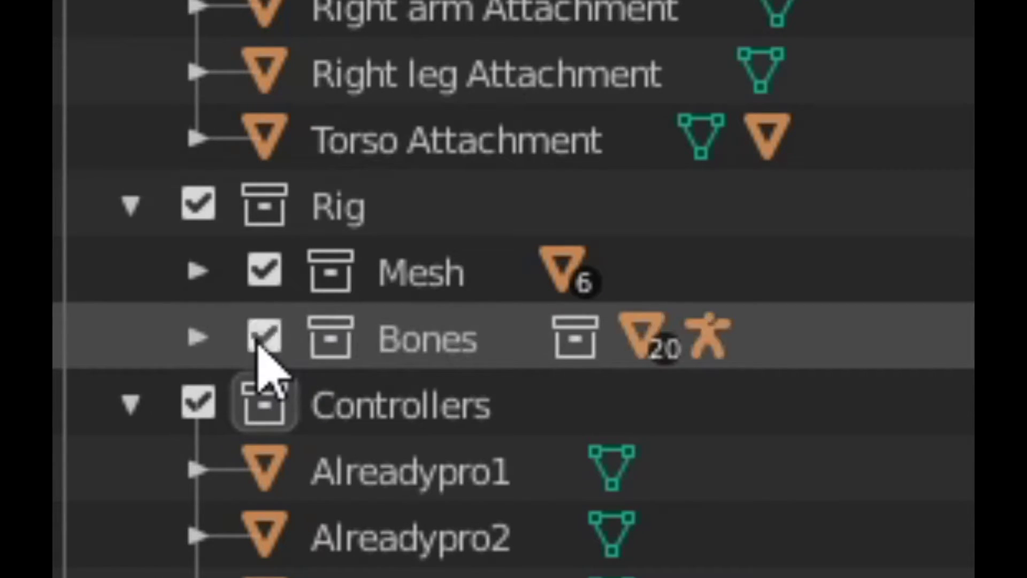
{"action": "left_click", "coordinate": [256, 438]}
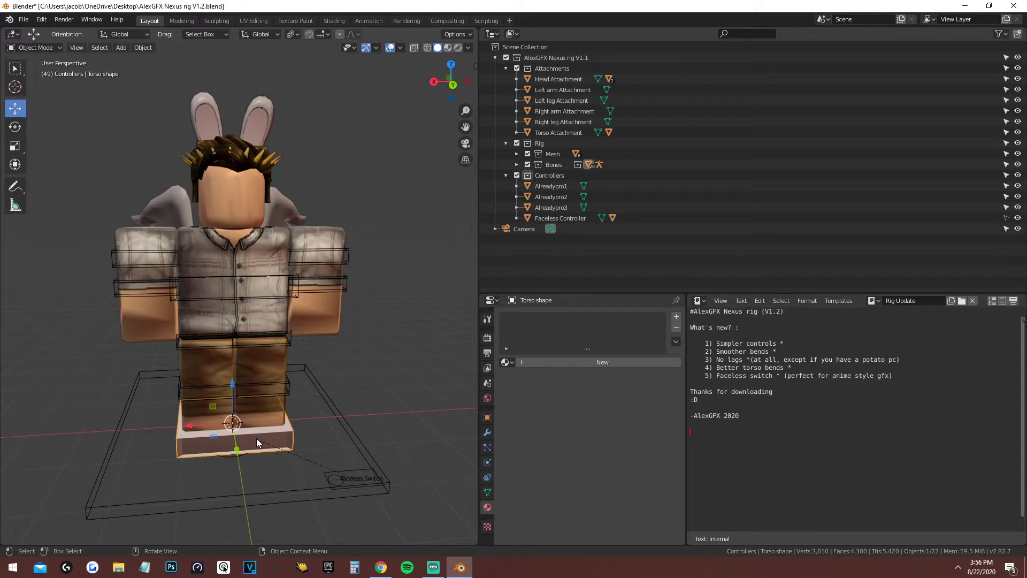
{"action": "middle_click_drag", "start_coordinate": [256, 438], "coordinate": [287, 368]}
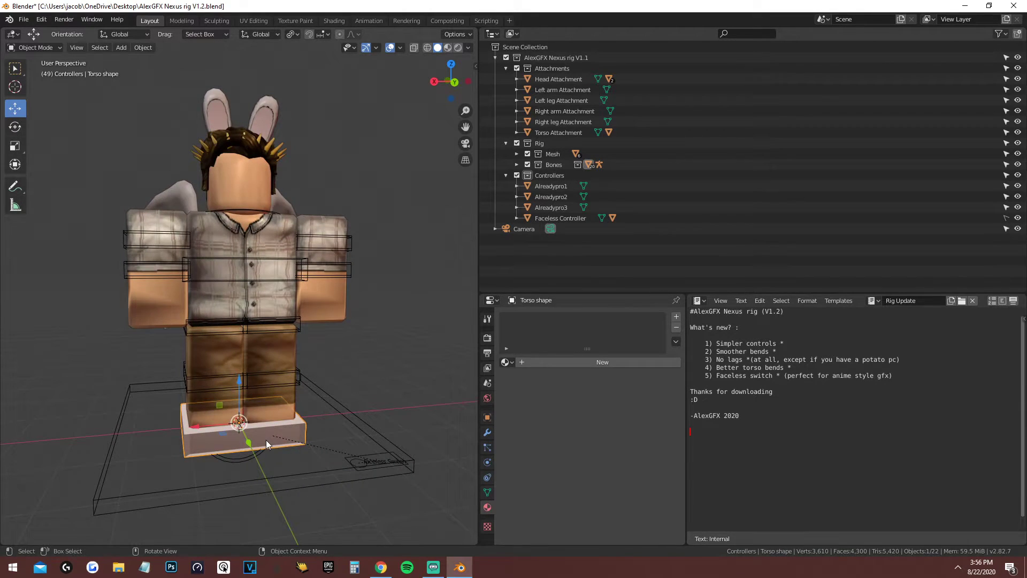
{"action": "key", "text": "x"}
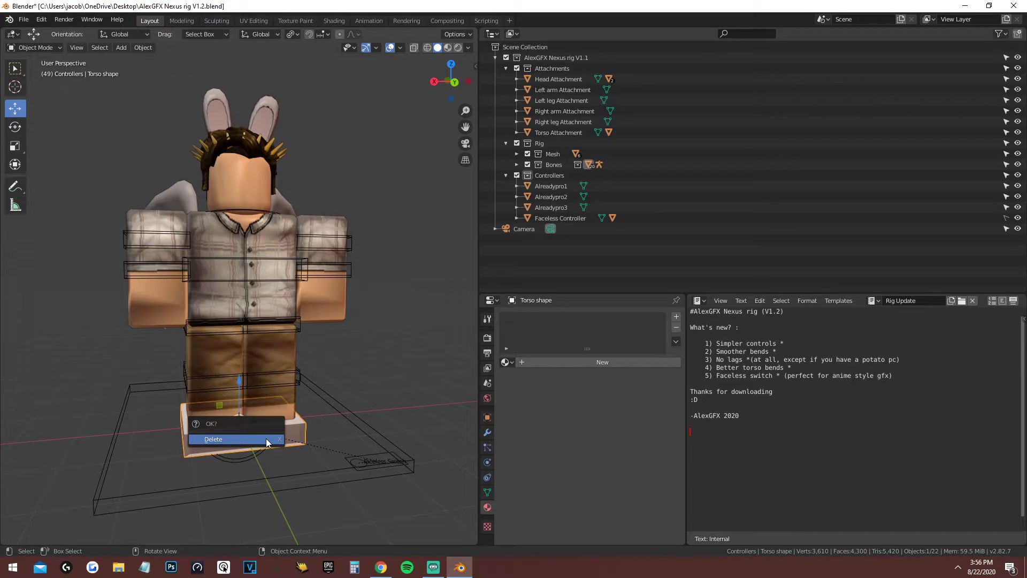
{"action": "left_click", "coordinate": [265, 436]}
{"action": "left_click", "coordinate": [264, 436]}
{"action": "key", "text": "x"}
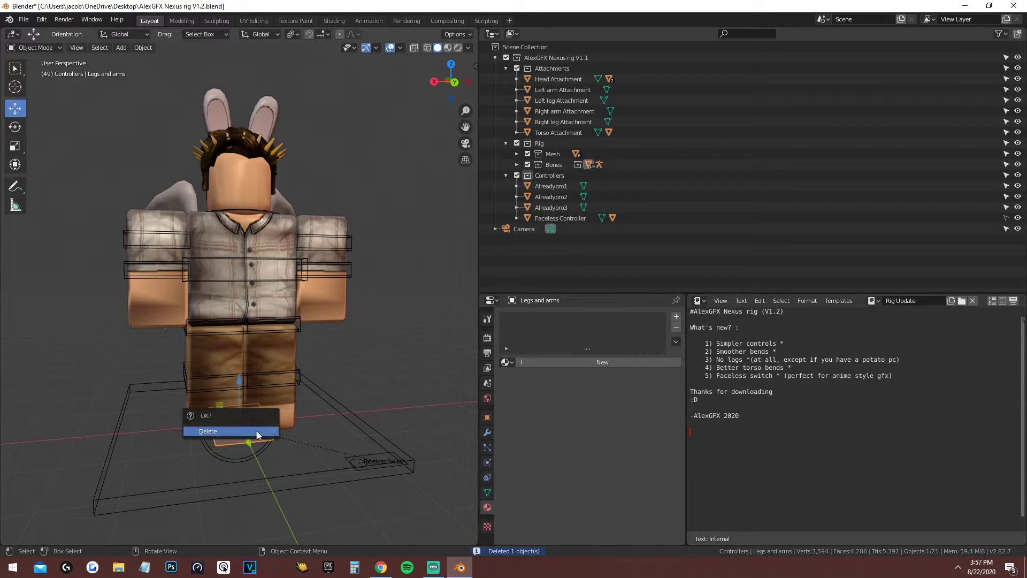
{"action": "left_click", "coordinate": [255, 430]}
{"action": "middle_click_drag", "start_coordinate": [254, 429], "coordinate": [287, 367]}
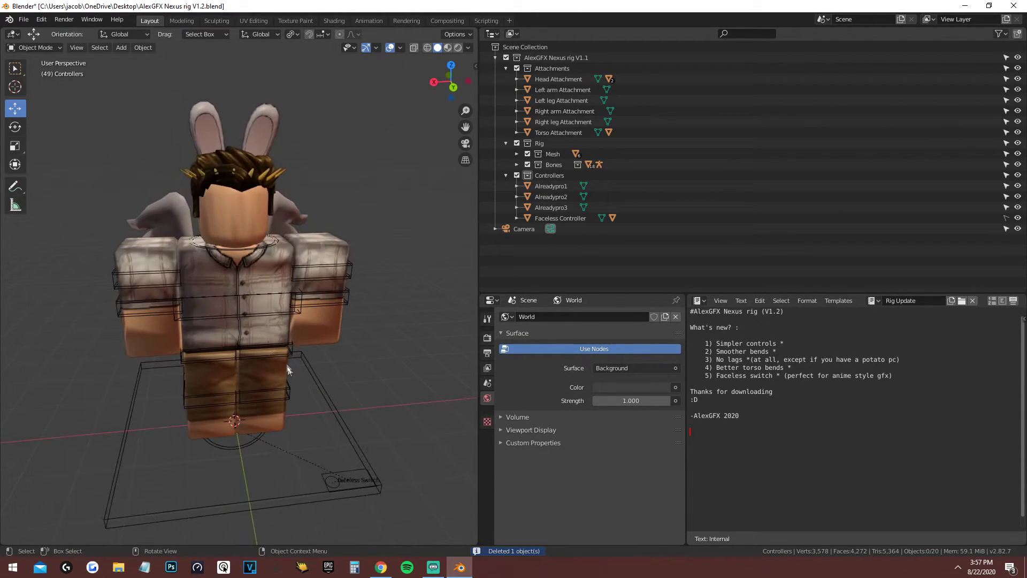
Step: Expand the Bones collection, select the Armature / Bones object and switch it to Pose Mode
{"action": "middle_click_drag", "start_coordinate": [110, 128], "coordinate": [131, 143]}
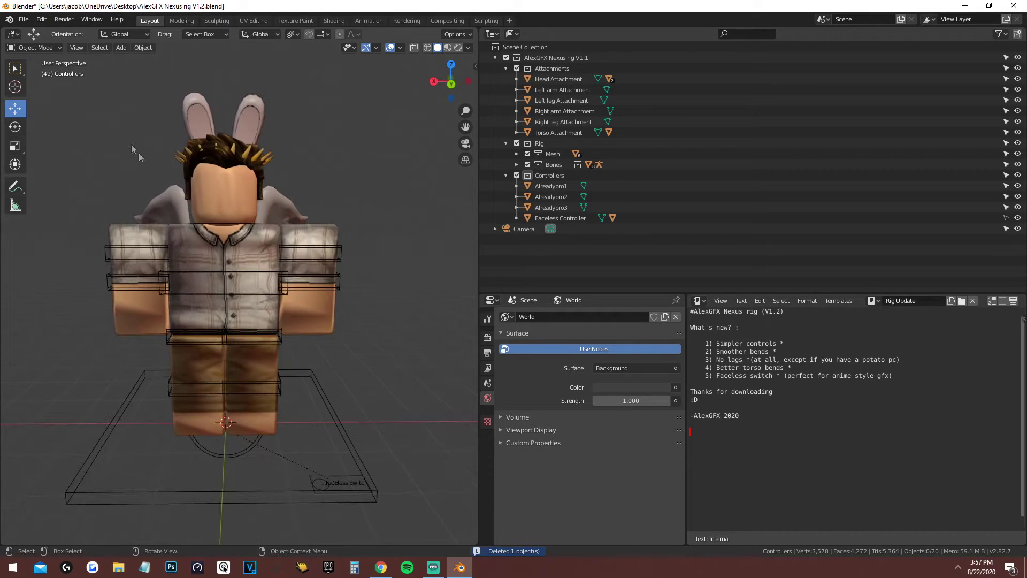
{"action": "left_click", "coordinate": [235, 264]}
{"action": "left_click", "coordinate": [516, 154]}
{"action": "left_click", "coordinate": [517, 154]}
{"action": "left_click", "coordinate": [517, 165]}
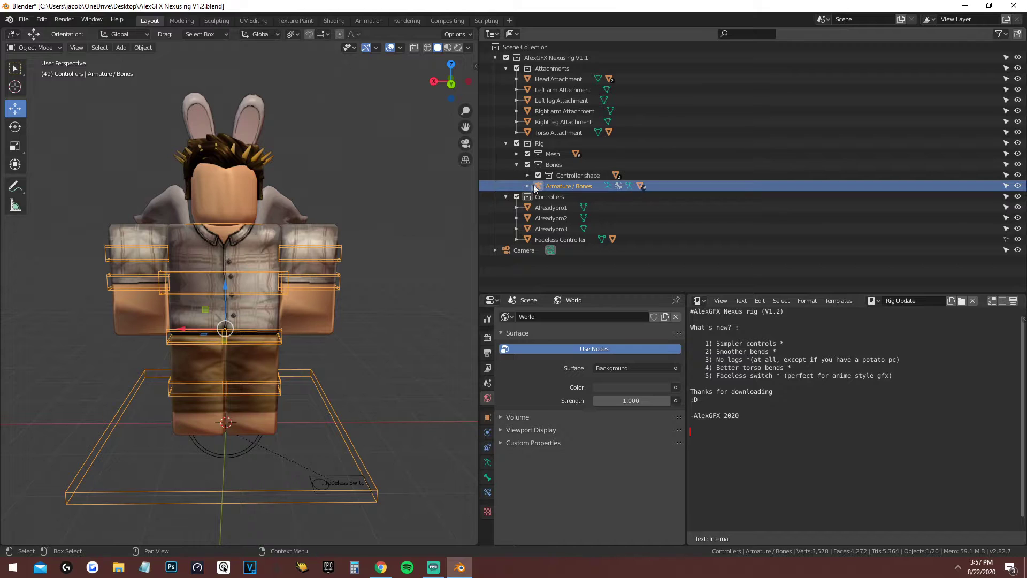
{"action": "left_click", "coordinate": [551, 176]}
{"action": "left_click", "coordinate": [558, 185]}
{"action": "left_click", "coordinate": [528, 175]}
{"action": "left_click", "coordinate": [527, 175]}
{"action": "left_click", "coordinate": [28, 47]}
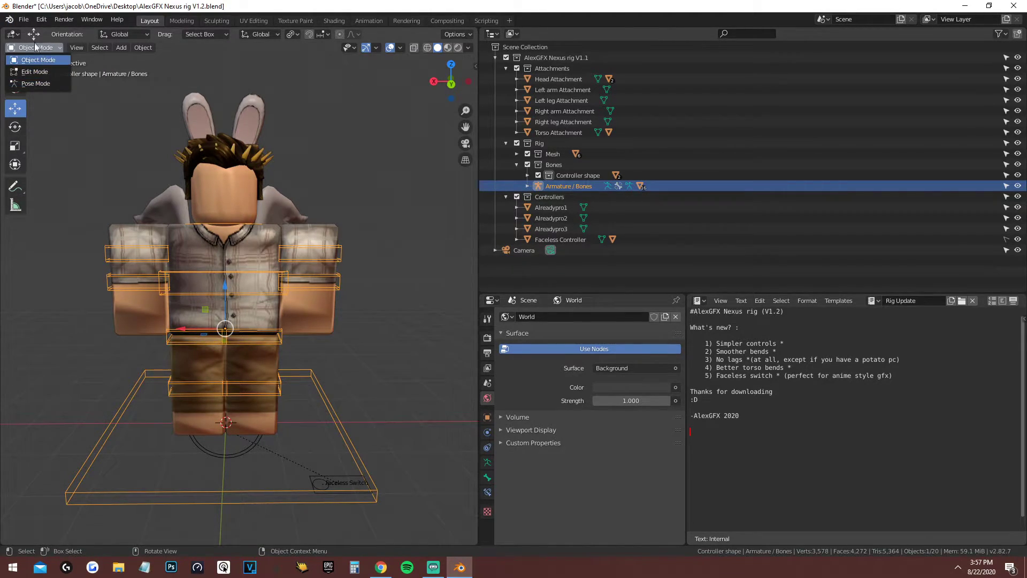
{"action": "left_click", "coordinate": [46, 85]}
Step: Rotate the Left shoulder bone slightly, and trackball-rotate the Left arm bone by about -58.4° and 9.17° to bend the forearm forward
{"action": "middle_click_drag", "start_coordinate": [288, 222], "coordinate": [250, 219]}
{"action": "left_click", "coordinate": [301, 239]}
{"action": "mouse_move", "coordinate": [331, 230]}
{"action": "left_mouse_down"}
{"action": "mouse_move", "coordinate": [333, 239]}
{"action": "mouse_move", "coordinate": [325, 217]}
{"action": "left_mouse_up"}
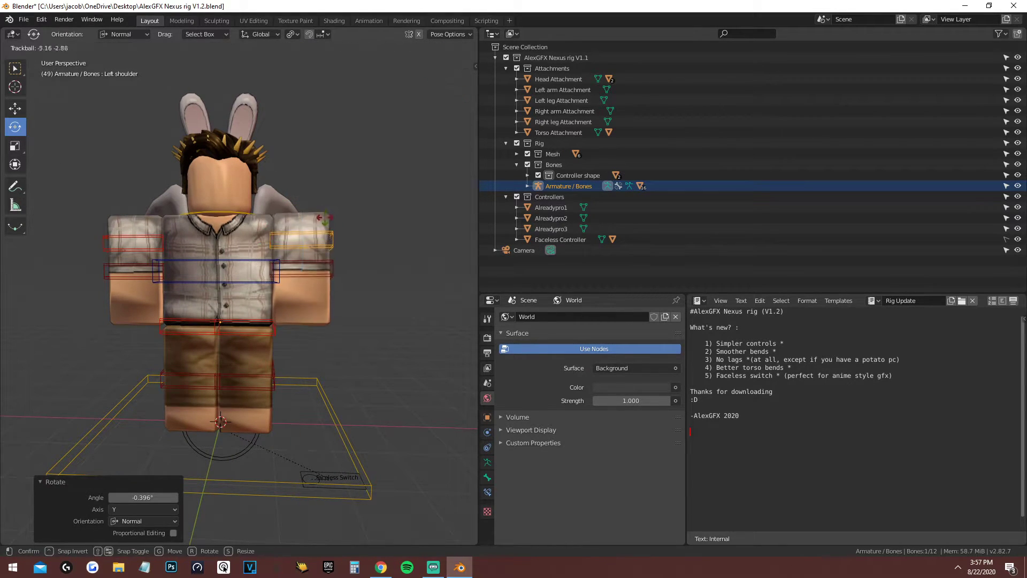
{"action": "left_click", "coordinate": [302, 272]}
{"action": "left_click_drag", "start_coordinate": [317, 230], "coordinate": [202, 219]}
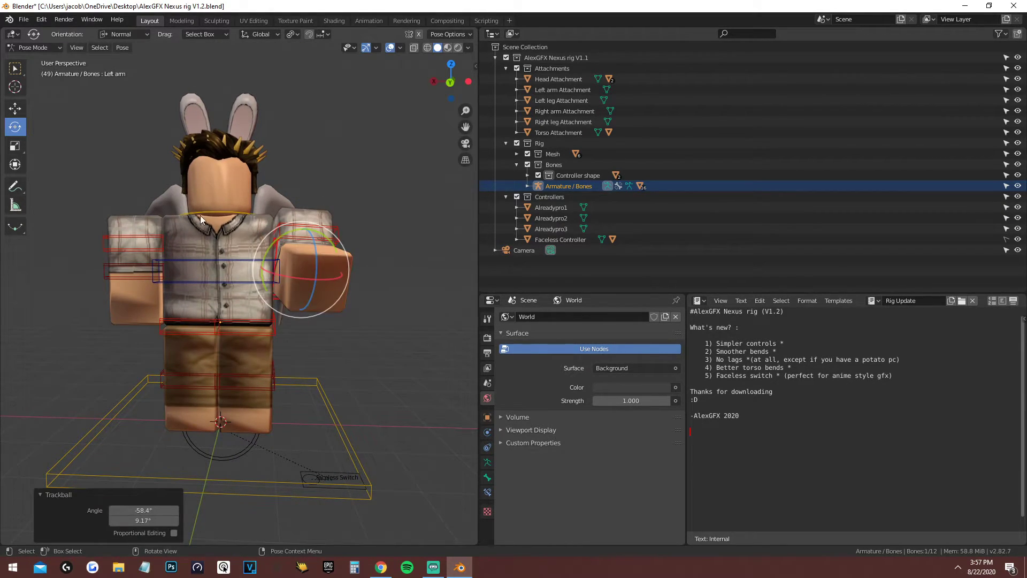
Step: Trackball-rotate the Head bone slightly to tilt the head
{"action": "left_click", "coordinate": [226, 208]}
{"action": "key", "text": "r"}
{"action": "key", "text": "r"}
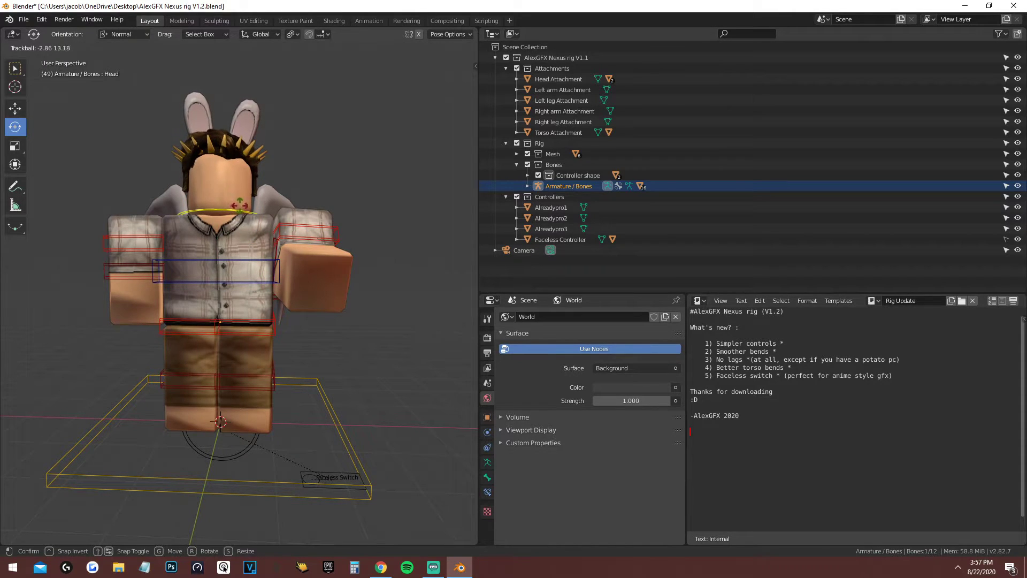
{"action": "key", "text": "Return"}
Step: Trackball-rotate the Left thigh bone slightly outward
{"action": "left_click", "coordinate": [240, 339]}
{"action": "key", "text": "r"}
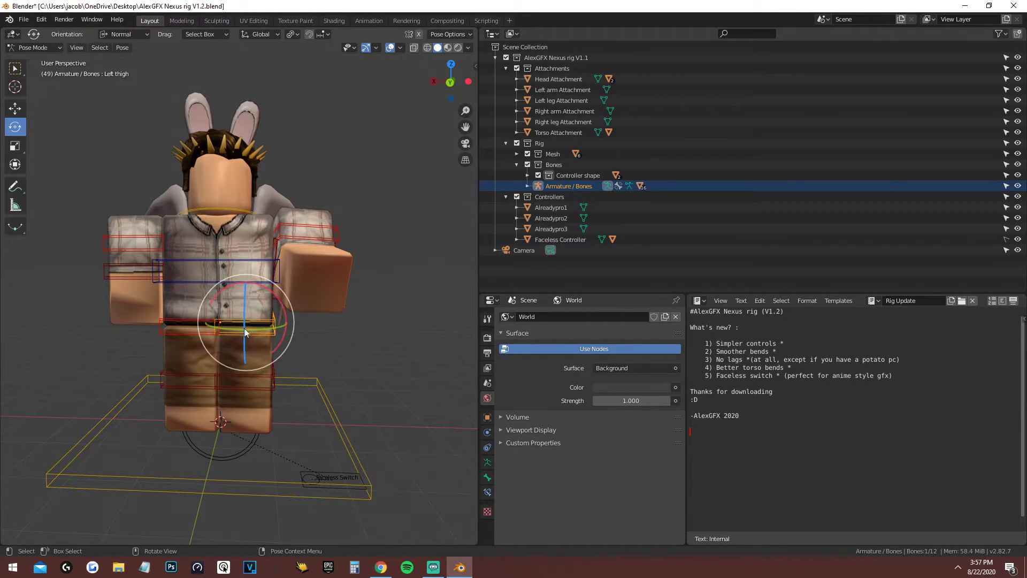
{"action": "key", "text": "z"}
{"action": "key", "text": "Return"}
{"action": "key", "text": "ctrl+z"}
{"action": "key", "text": "r"}
{"action": "key", "text": "r"}
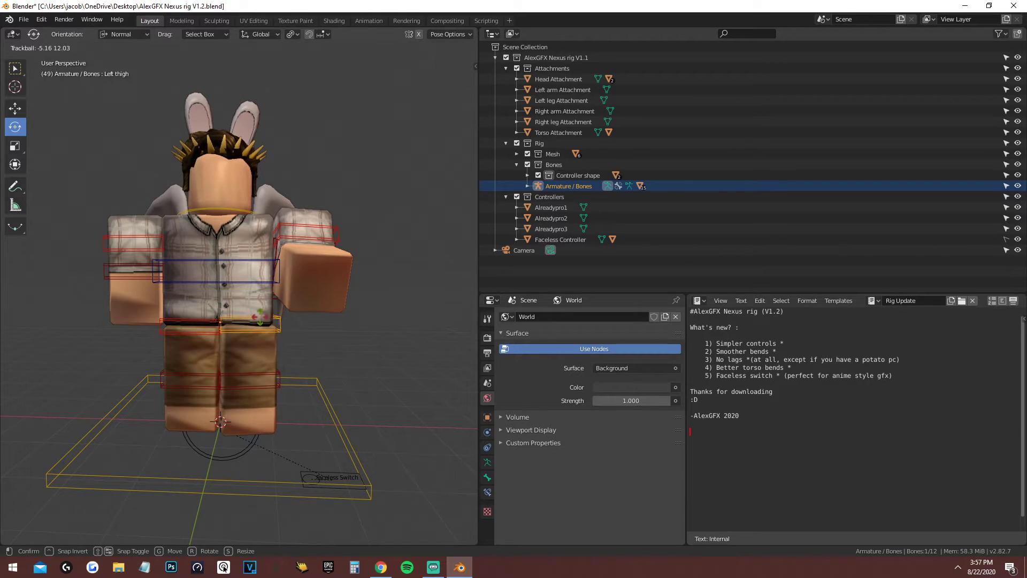
{"action": "key", "text": "Return"}
{"action": "key", "text": "ctrl+z"}
Step: Rotate the Right thigh bone slightly
{"action": "left_click", "coordinate": [194, 319]}
{"action": "key", "text": "r"}
{"action": "key", "text": "Return"}
{"action": "key", "text": "ctrl+z"}
Step: Rotate the Right knee bone slightly and readjust the Right thigh bone to angle the leg outward
{"action": "left_click", "coordinate": [198, 369]}
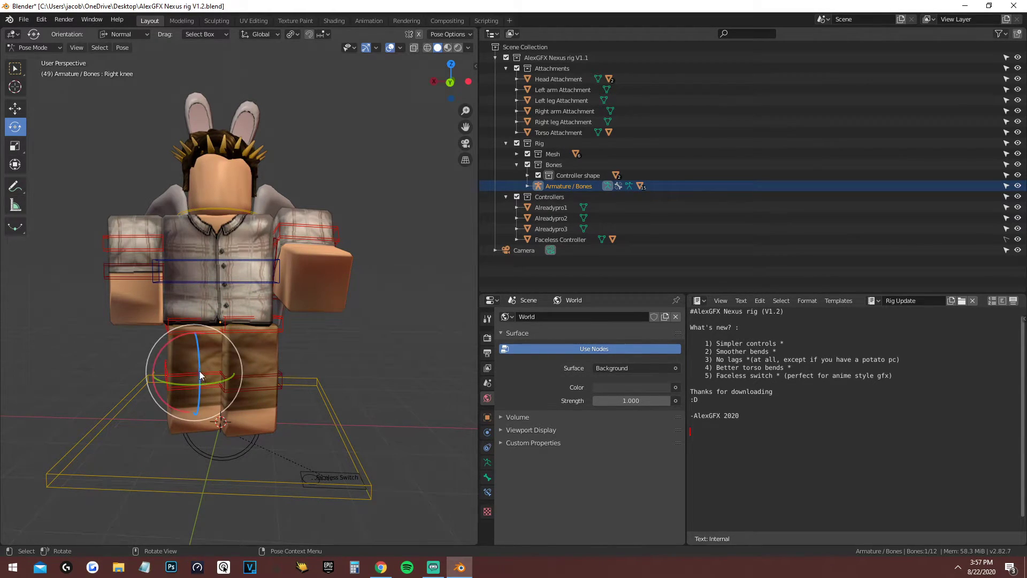
{"action": "key", "text": "r"}
{"action": "key", "text": "z"}
{"action": "key", "text": "Return"}
{"action": "key", "text": "ctrl+z"}
{"action": "left_click", "coordinate": [196, 321]}
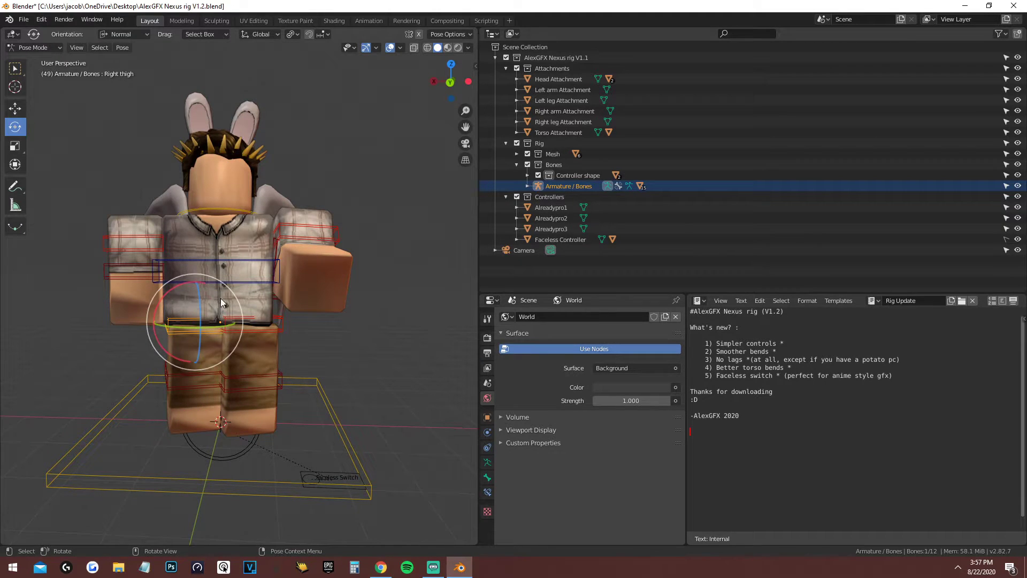
{"action": "left_click_drag", "start_coordinate": [191, 281], "coordinate": [231, 289]}
{"action": "key", "text": "ctrl+z"}
Step: Rotate the Right shoulder and Right arm bones to swing the right arm slightly outward
{"action": "left_click", "coordinate": [160, 236]}
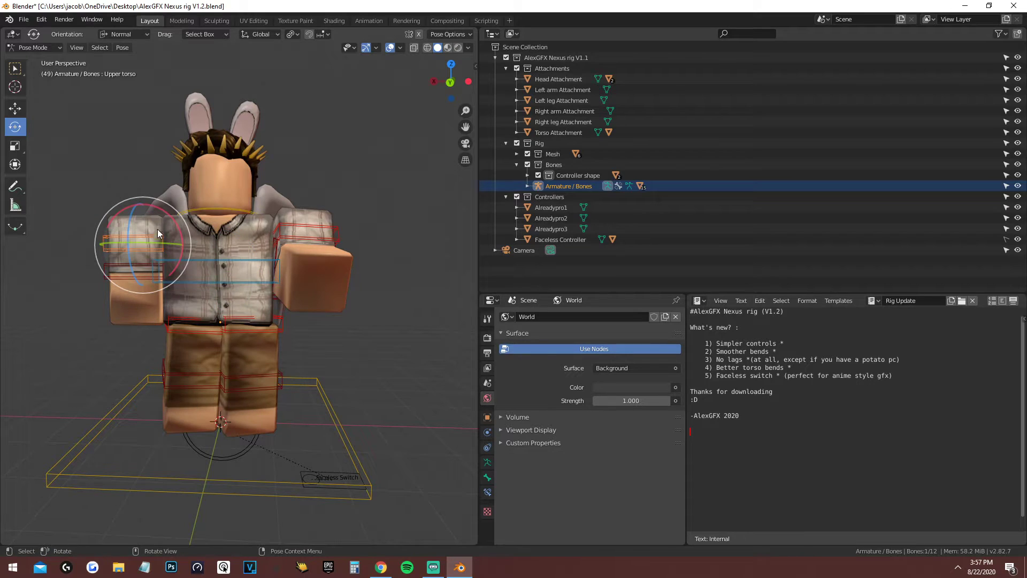
{"action": "left_click", "coordinate": [136, 256]}
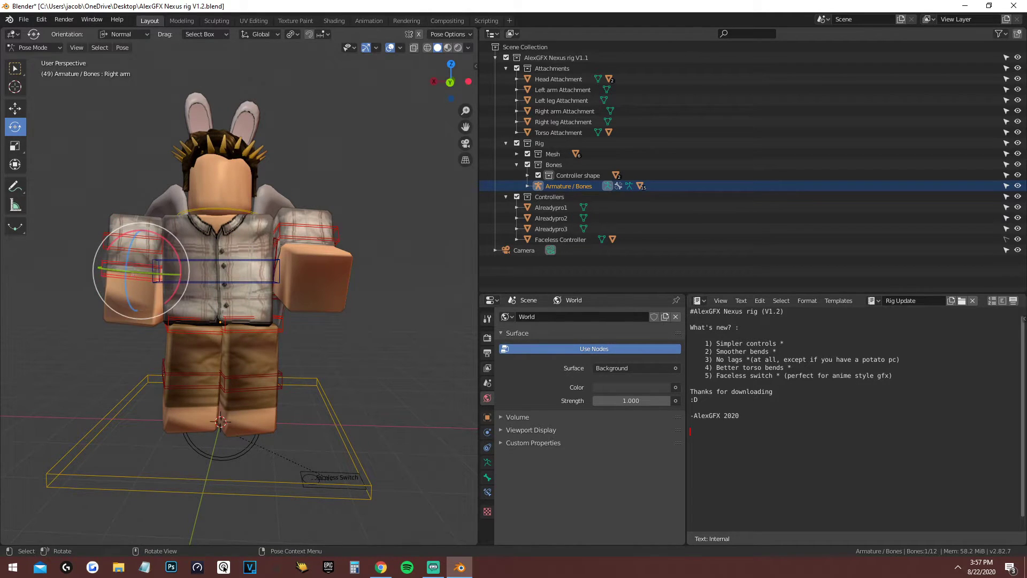
{"action": "left_click_drag", "start_coordinate": [130, 266], "coordinate": [133, 251]}
{"action": "left_click", "coordinate": [133, 251]}
{"action": "left_click", "coordinate": [206, 280]}
Step: Return to Object Mode, try rotating the Torso mesh with the Rotate tool, and deselect it
{"action": "left_click", "coordinate": [47, 50]}
{"action": "left_click", "coordinate": [47, 60]}
{"action": "left_click", "coordinate": [194, 276]}
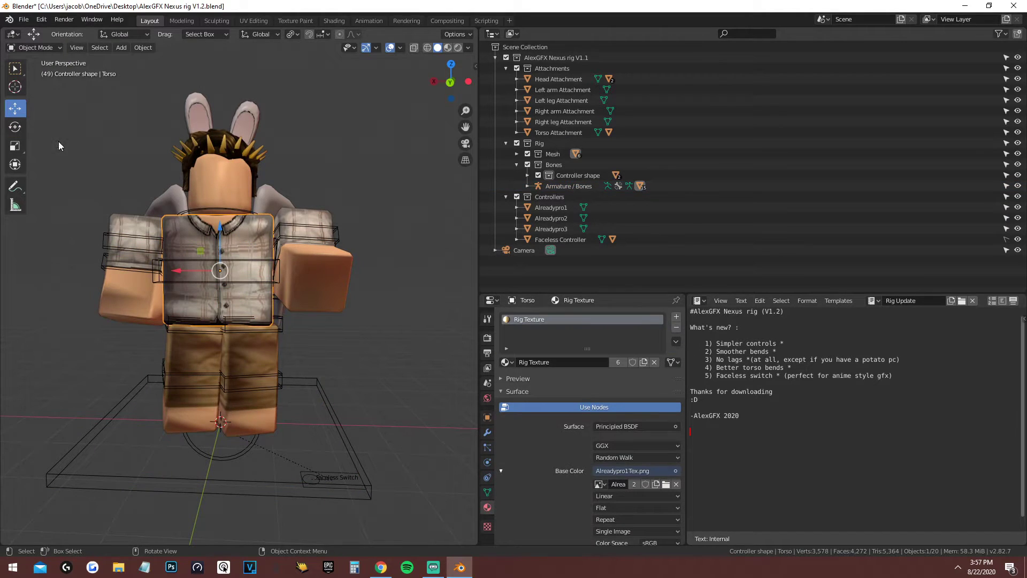
{"action": "left_click", "coordinate": [15, 126]}
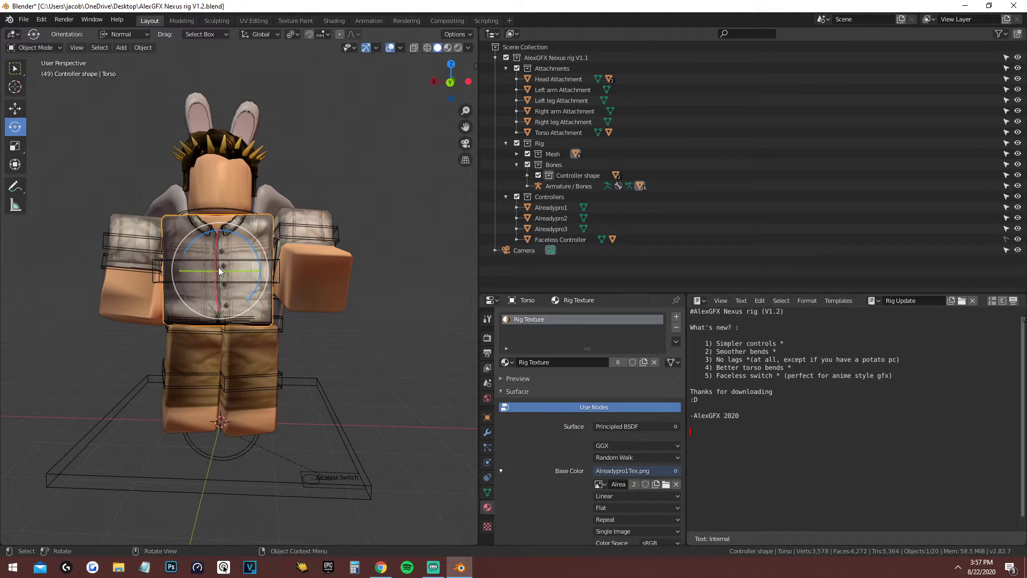
{"action": "left_click_drag", "start_coordinate": [224, 274], "coordinate": [249, 283]}
{"action": "left_click", "coordinate": [362, 323]}
{"action": "mouse_move", "coordinate": [361, 323]}
{"action": "middle_mouse_down"}
{"action": "mouse_move", "coordinate": [392, 329]}
{"action": "mouse_move", "coordinate": [357, 335]}
{"action": "mouse_move", "coordinate": [396, 326]}
{"action": "mouse_move", "coordinate": [353, 337]}
{"action": "middle_mouse_up"}
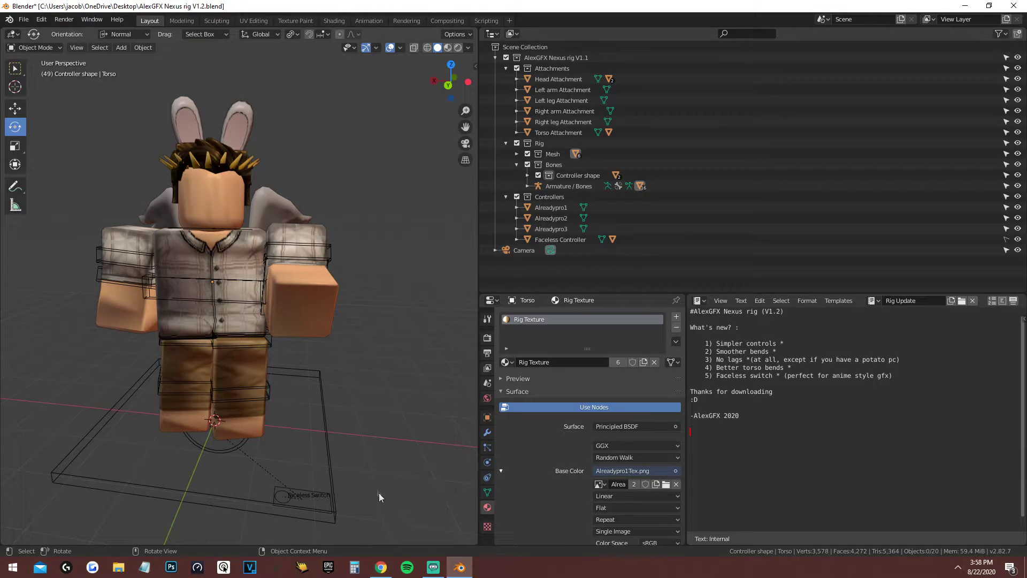
Step: Look through the camera and fly it until the whole character is framed from the front
{"action": "key", "text": "KP_0"}
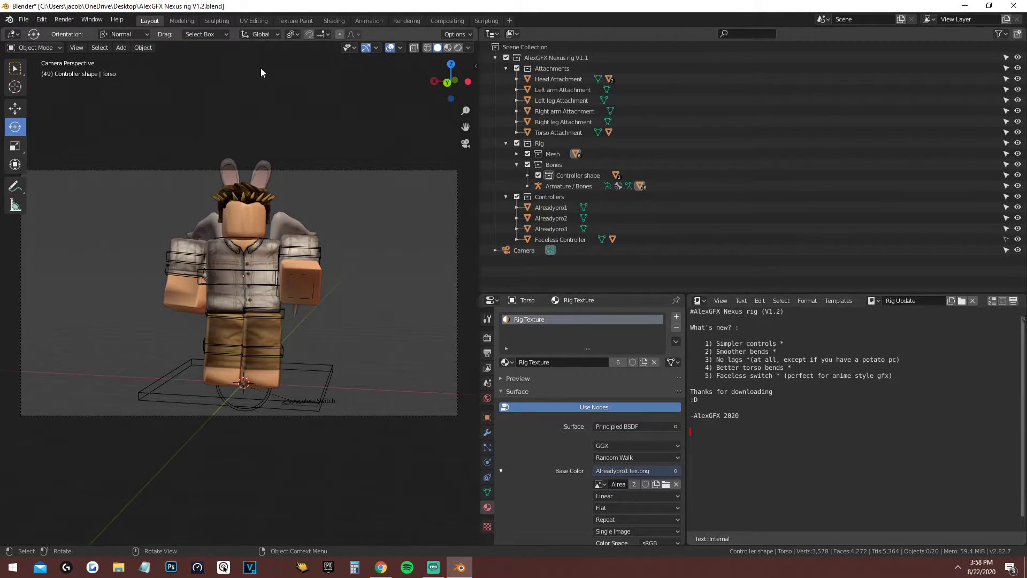
{"action": "key", "text": "shift+grave"}
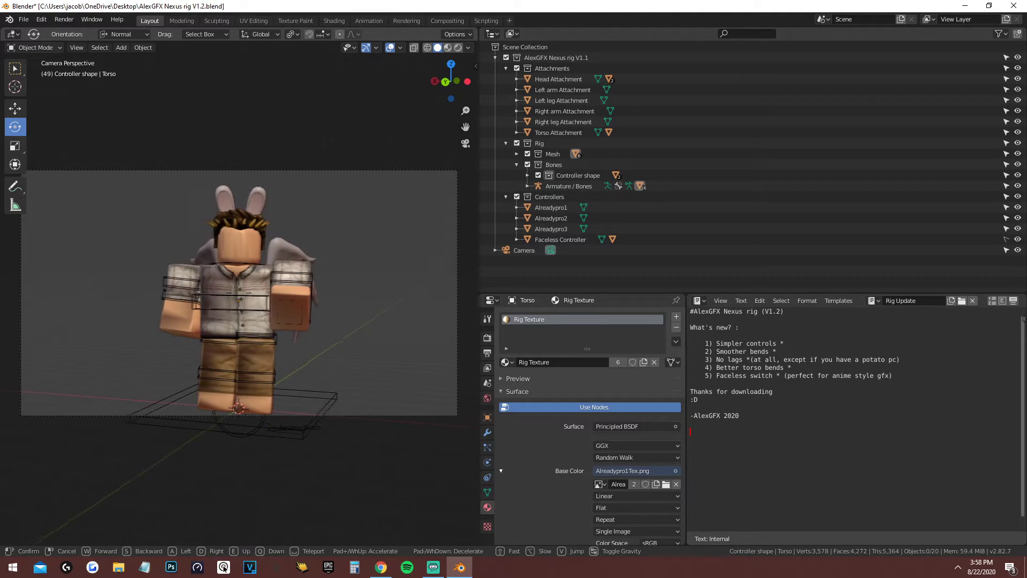
{"action": "left_click", "coordinate": [239, 293]}
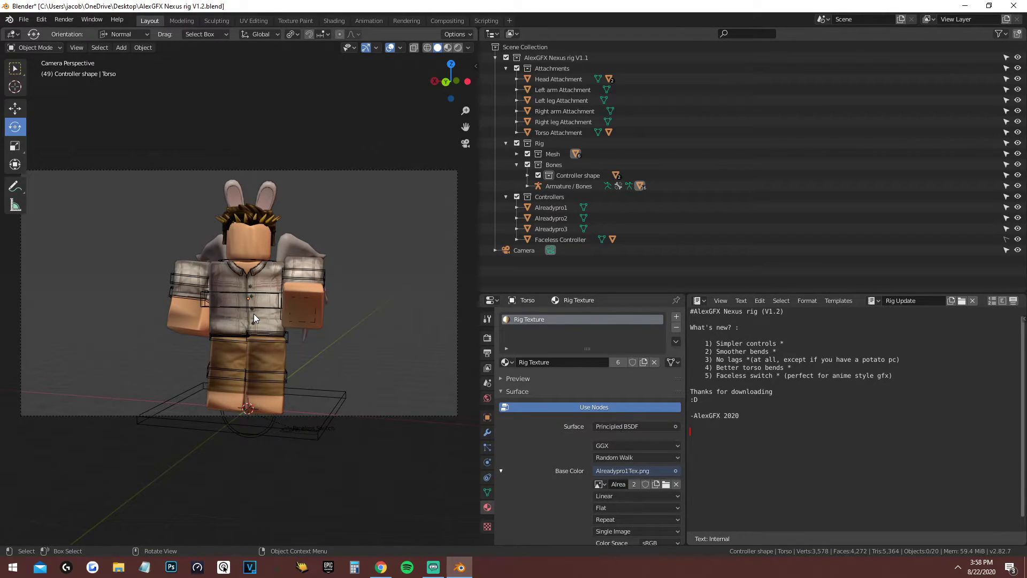
{"action": "key", "text": "shift+grave"}
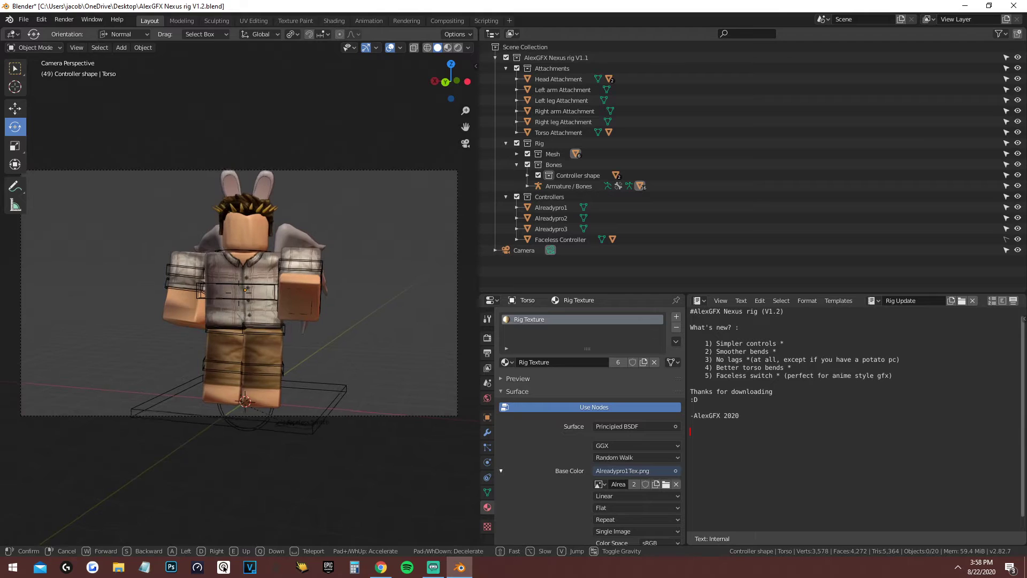
{"action": "left_click", "coordinate": [249, 336]}
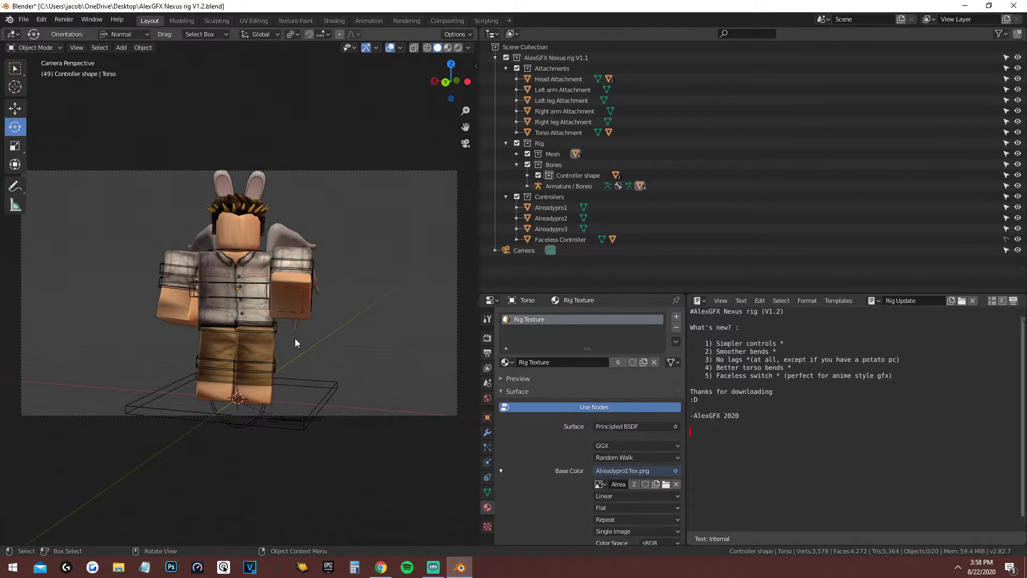
{"action": "key", "text": "shift+grave"}
{"action": "key", "text": "w"}
{"action": "key", "text": "s"}
{"action": "left_click", "coordinate": [238, 293]}
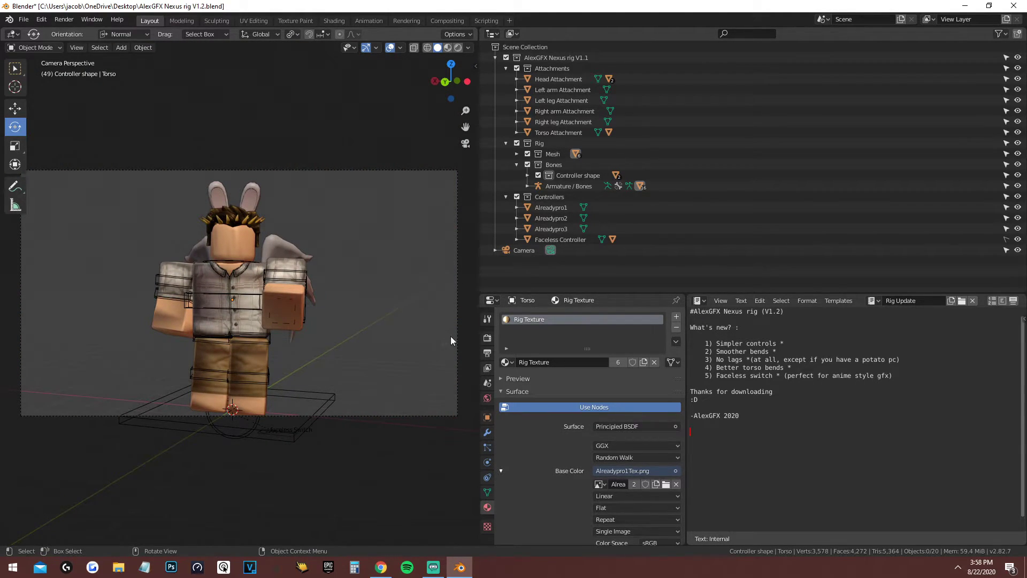
Step: Set the render output resolution to 1500 px by 1500 px
{"action": "left_click", "coordinate": [487, 338]}
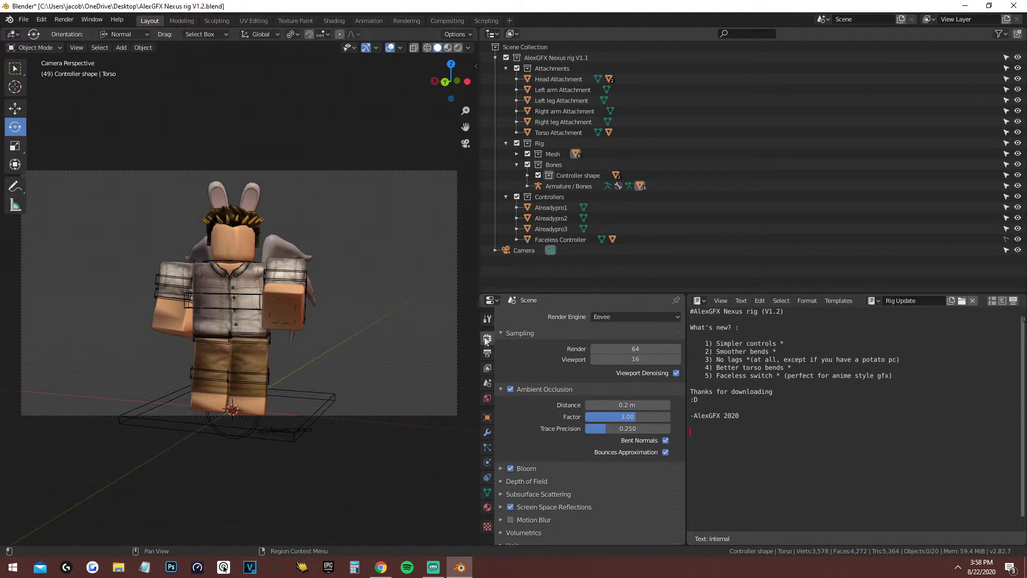
{"action": "left_click", "coordinate": [486, 353]}
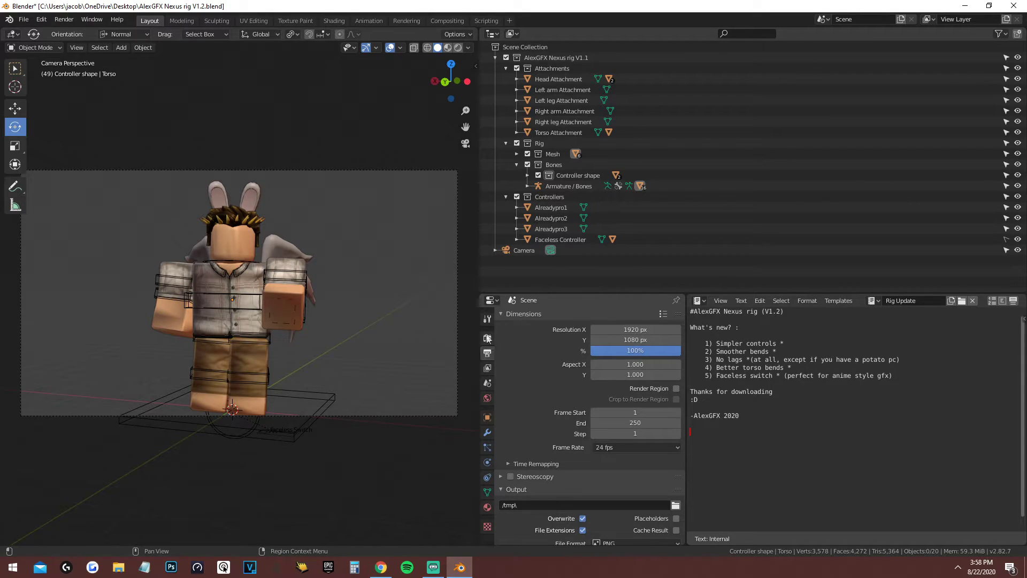
{"action": "left_click", "coordinate": [608, 329]}
{"action": "type", "text": "1500"}
{"action": "key", "text": "Return"}
{"action": "left_click", "coordinate": [615, 339]}
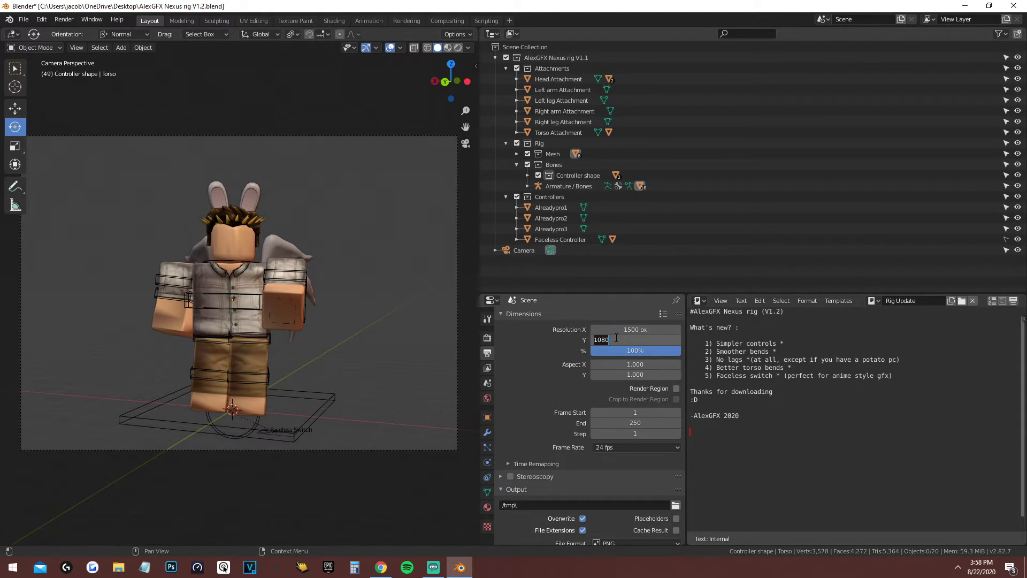
{"action": "type", "text": "1500"}
{"action": "key", "text": "Return"}
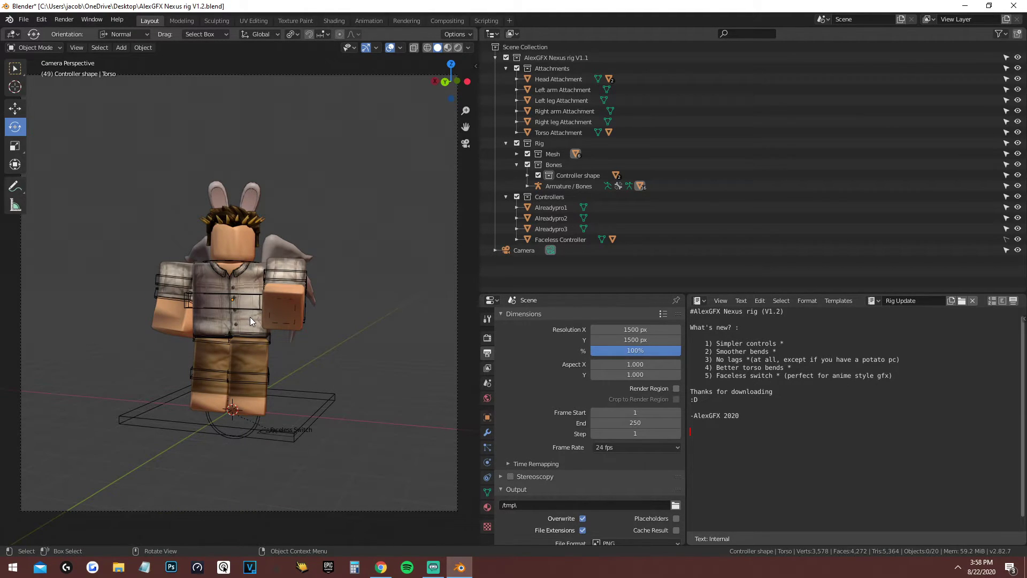
Step: Fly the camera forward so the character fills most of the square frame
{"action": "key", "text": "shift+grave"}
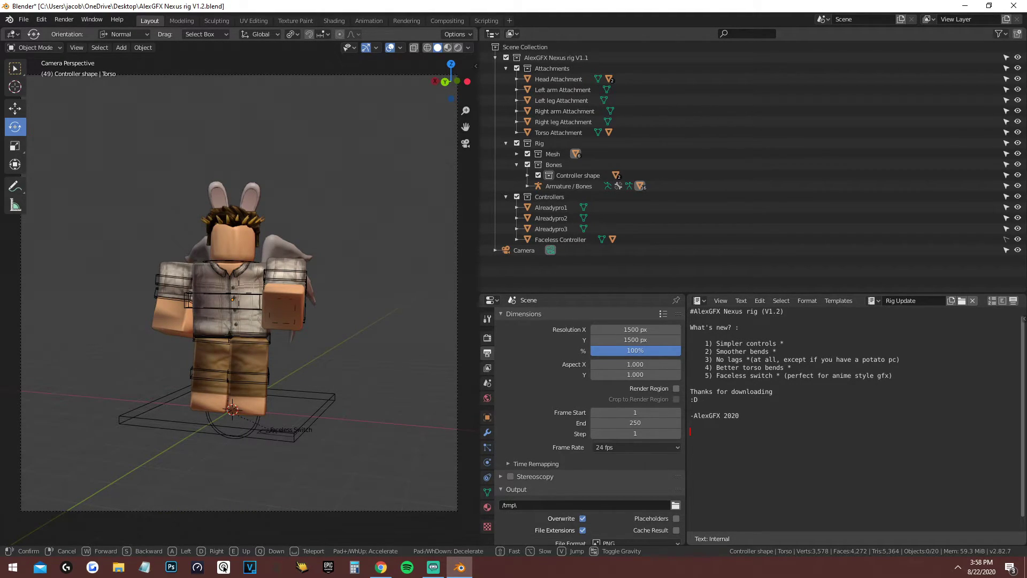
{"action": "key", "text": "w"}
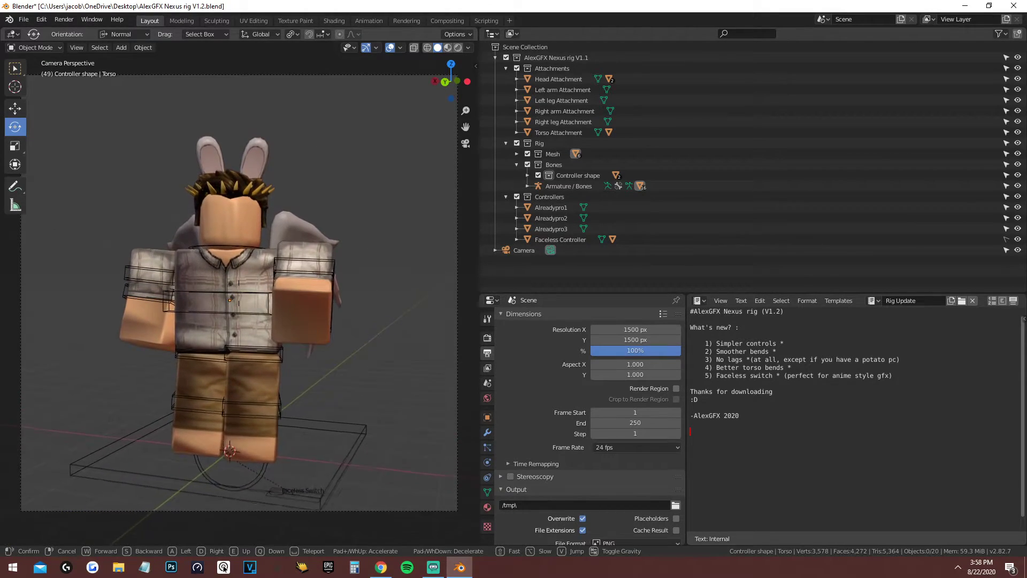
{"action": "key", "text": "w"}
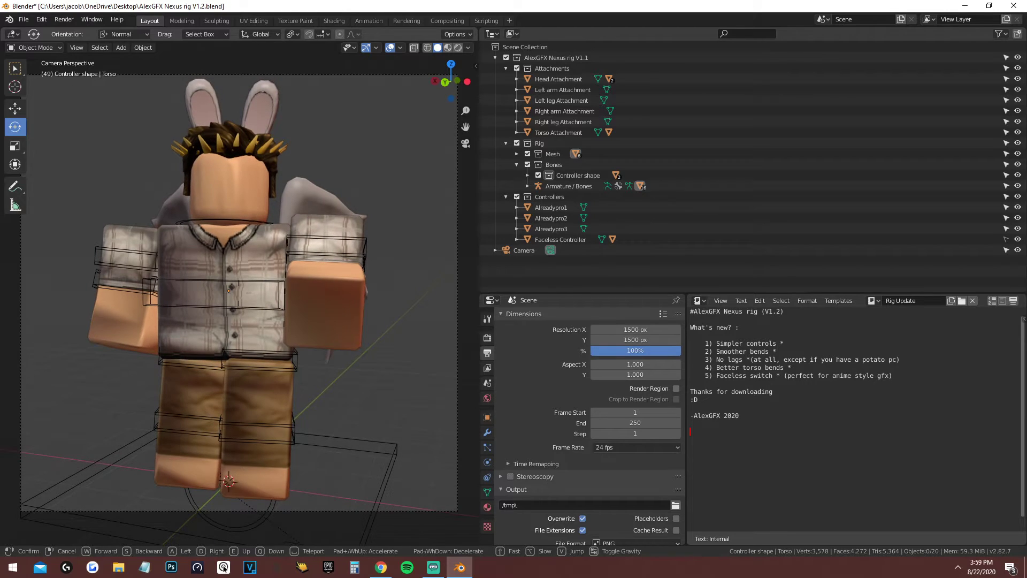
{"action": "key", "text": "Escape"}
{"action": "scroll", "coordinate": [240, 295], "scroll_direction": "up", "scroll_amount": 1}
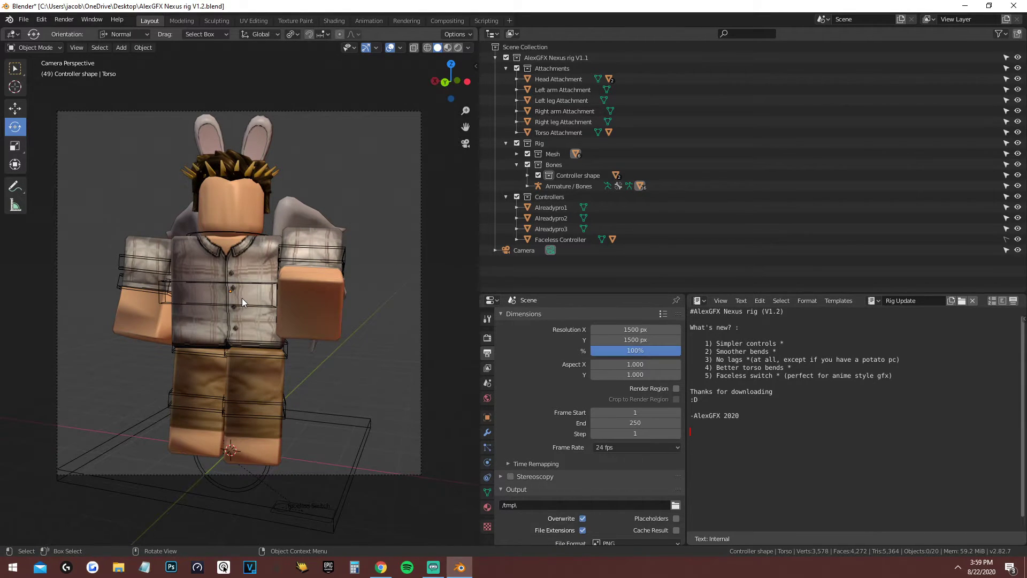
Step: Keep Eevee as the render engine and preview the scene in Rendered viewport shading through the camera
{"action": "left_click", "coordinate": [487, 319]}
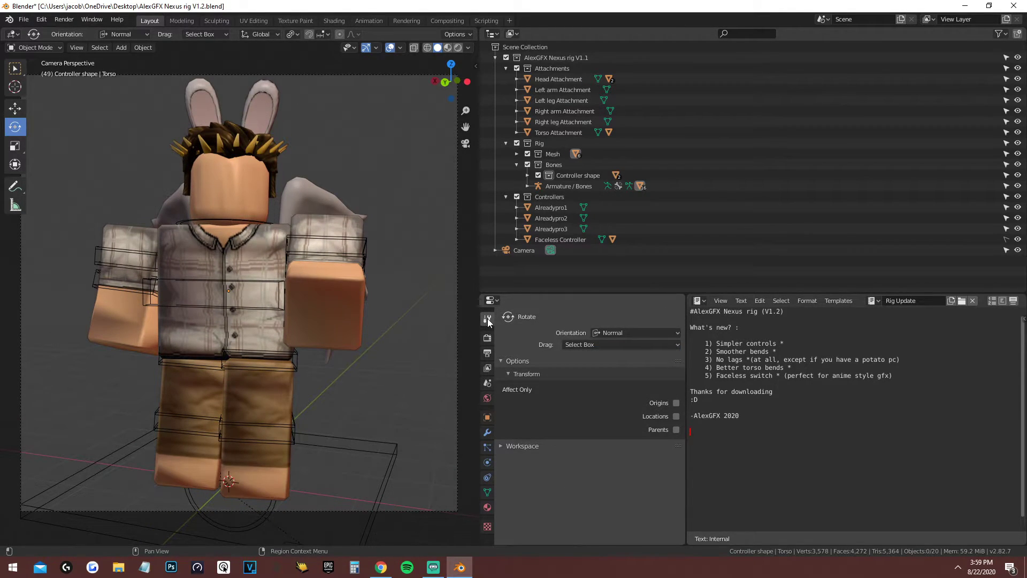
{"action": "left_click", "coordinate": [487, 337]}
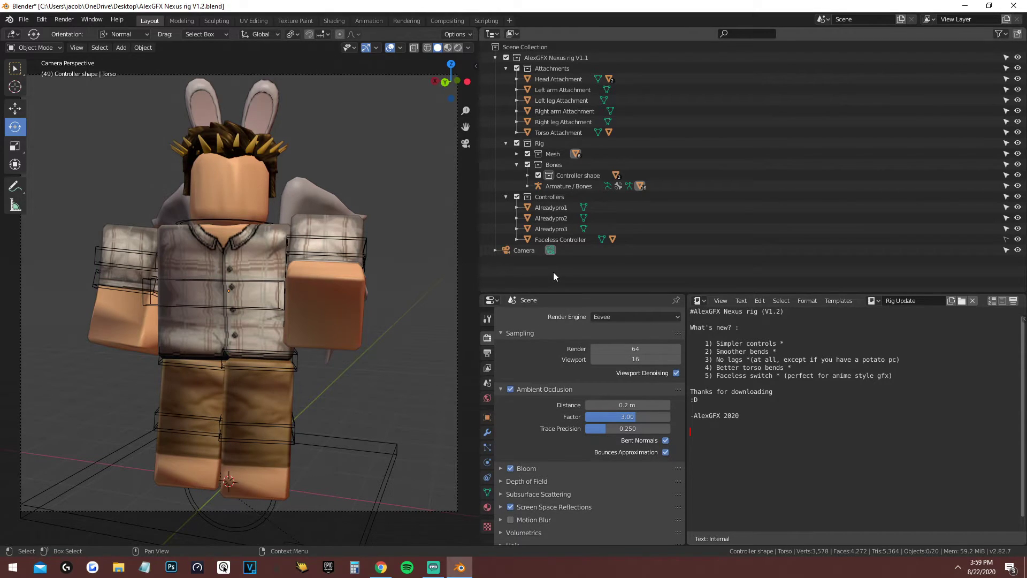
{"action": "left_click", "coordinate": [630, 318]}
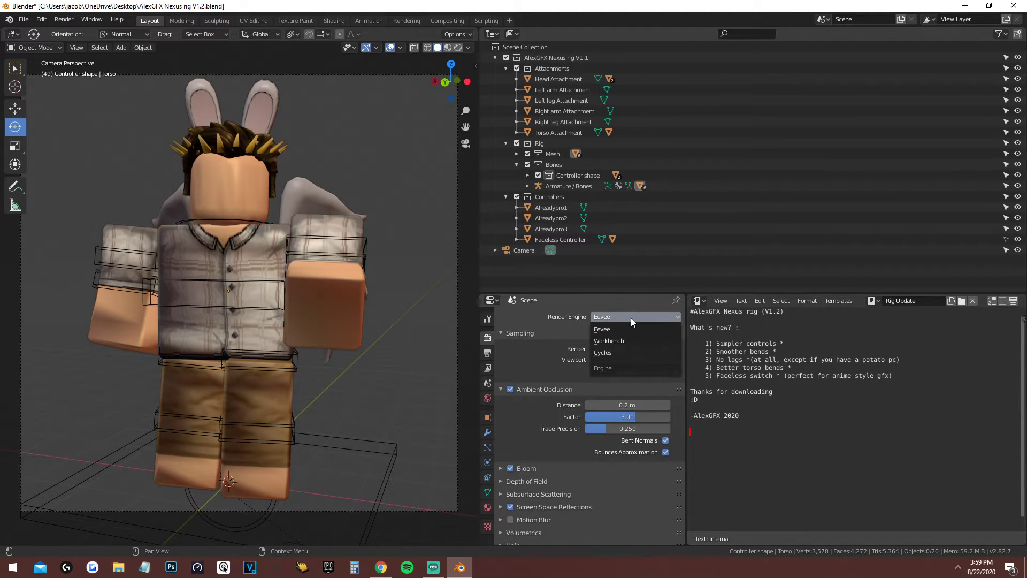
{"action": "left_click", "coordinate": [631, 317]}
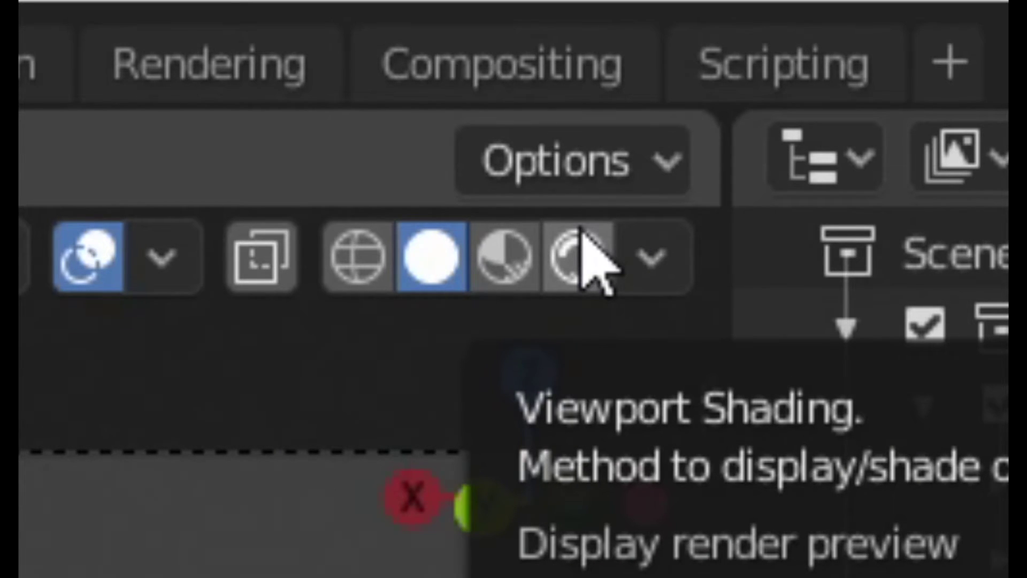
{"action": "left_click", "coordinate": [562, 252]}
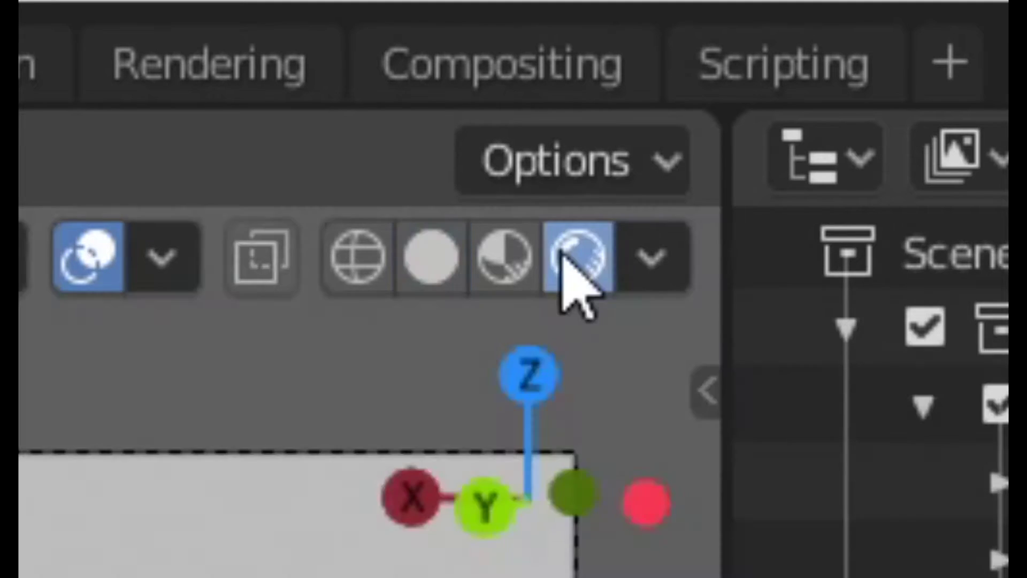
{"action": "scroll", "coordinate": [374, 111], "scroll_direction": "down", "scroll_amount": 3}
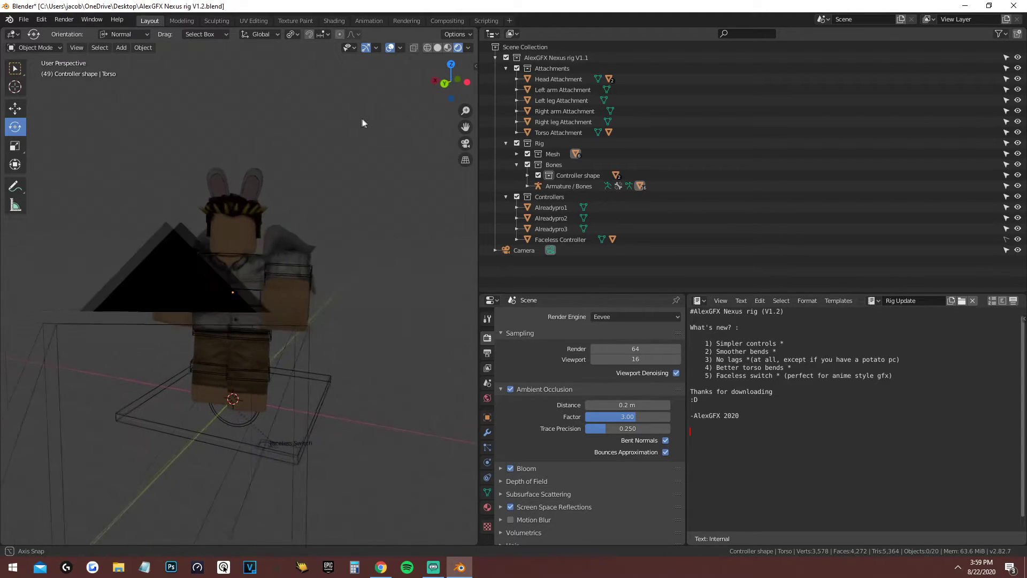
{"action": "key", "text": "KP_0"}
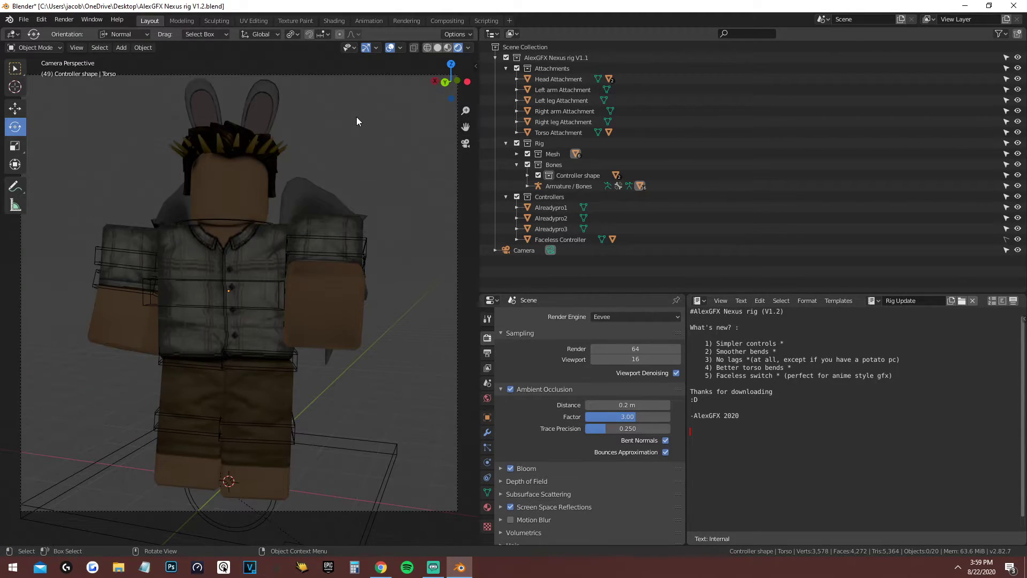
{"action": "scroll", "coordinate": [356, 120], "scroll_direction": "down", "scroll_amount": 2}
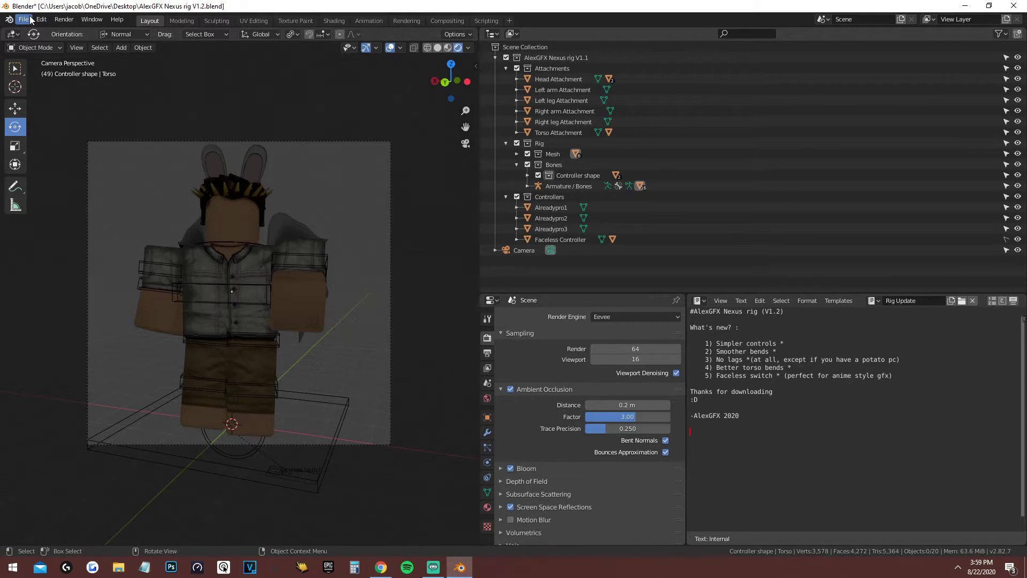
Step: Change the 3D viewport to the Shader Editor and show the World shader nodes
{"action": "left_click", "coordinate": [12, 34]}
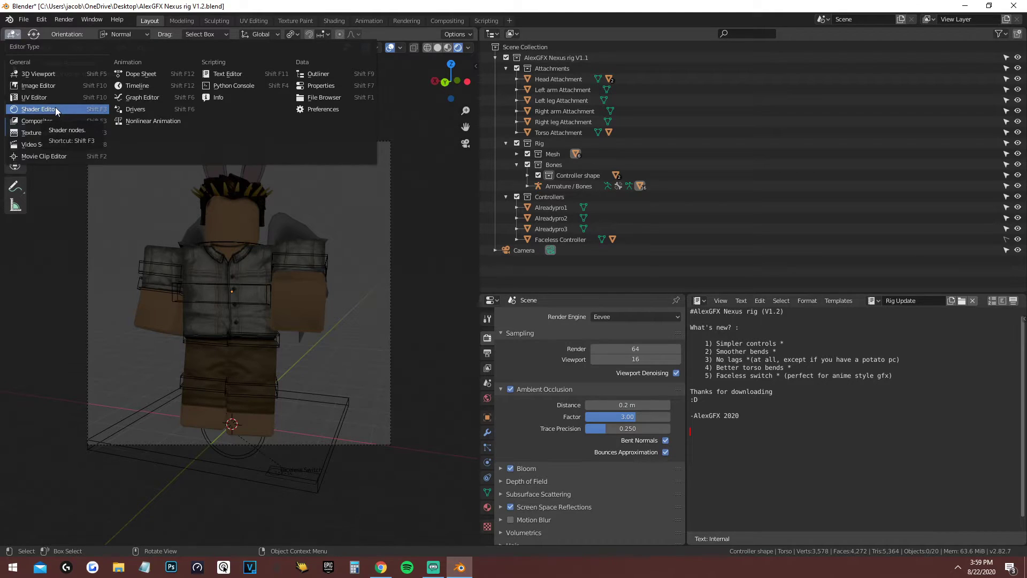
{"action": "left_click", "coordinate": [12, 34]}
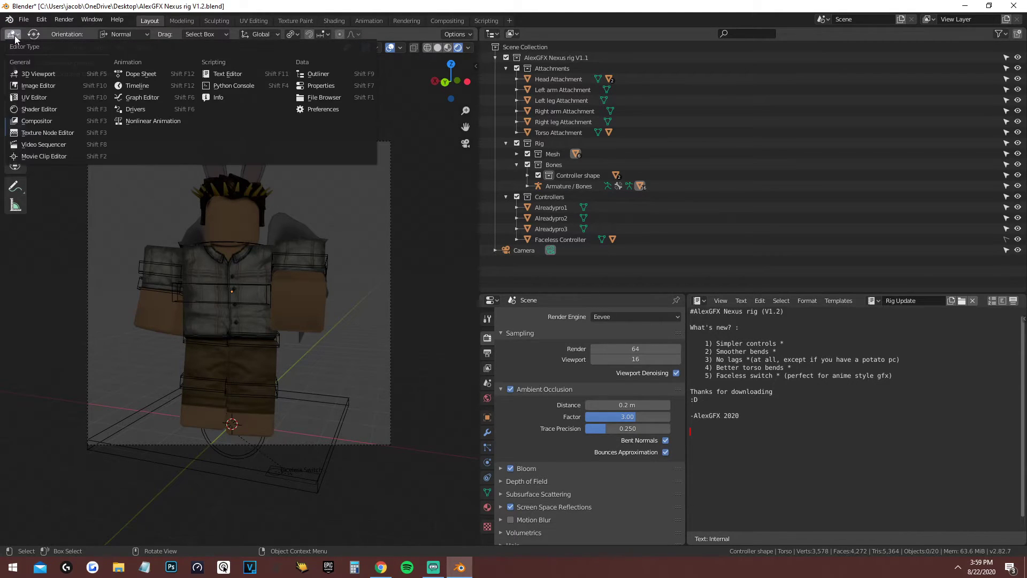
{"action": "left_click", "coordinate": [34, 109]}
{"action": "middle_click_drag", "start_coordinate": [104, 126], "coordinate": [163, 76]}
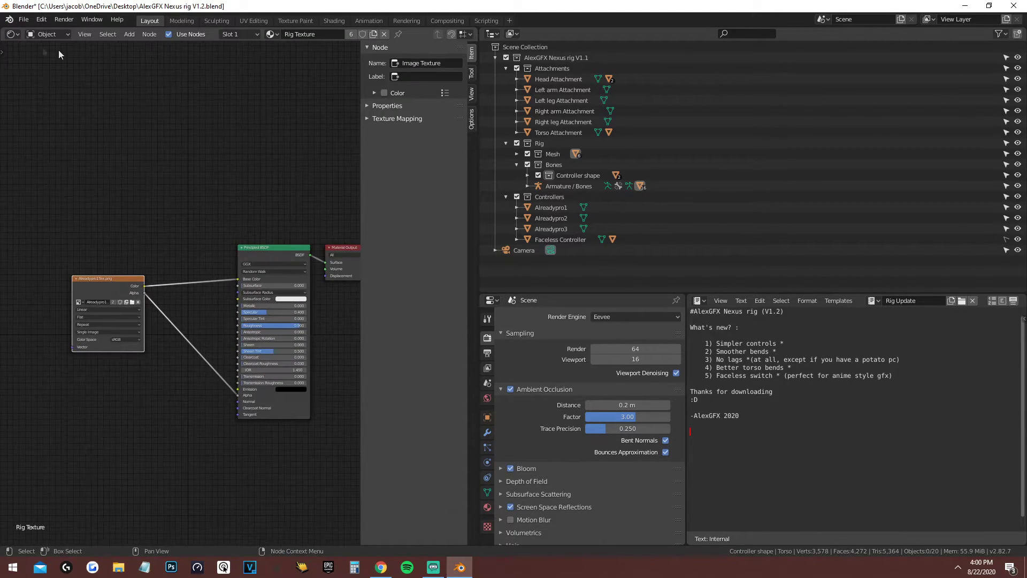
{"action": "left_click", "coordinate": [66, 35]}
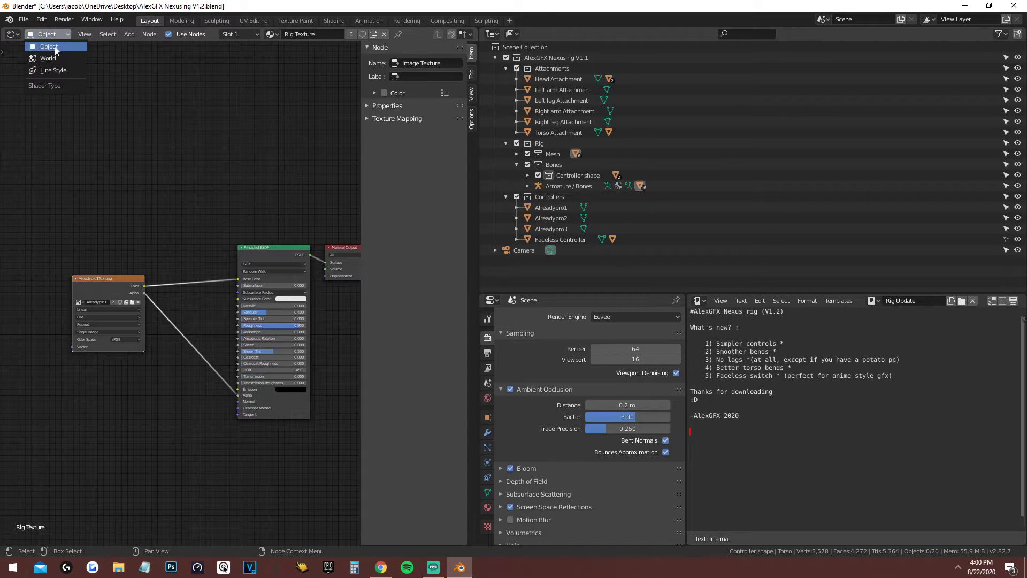
{"action": "left_click", "coordinate": [53, 59]}
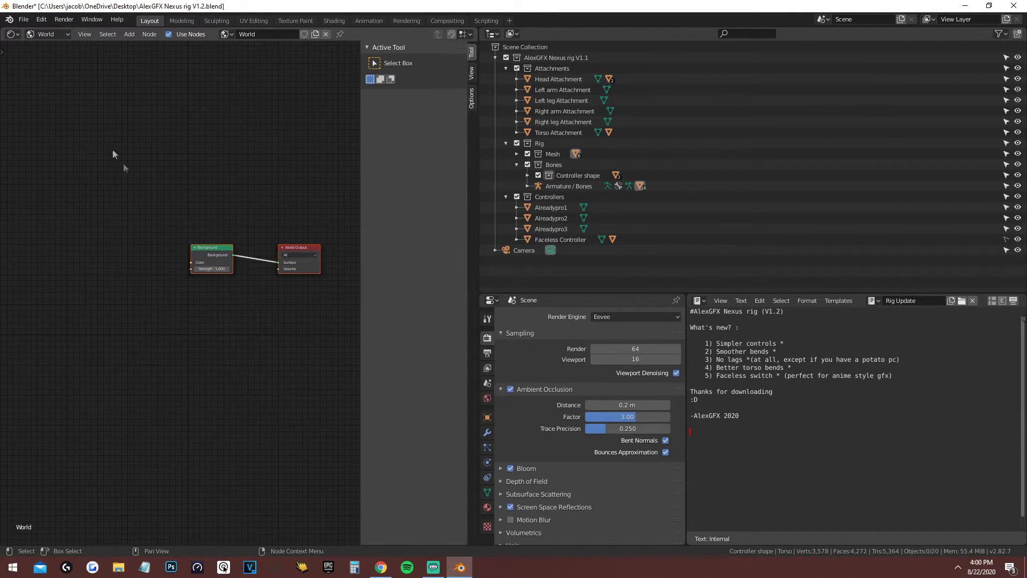
Step: Add an Environment Texture node before the Background node and connect its Color output to the Background's Color input
{"action": "scroll", "coordinate": [154, 206], "scroll_direction": "up", "scroll_amount": 1}
{"action": "left_click", "coordinate": [154, 207]}
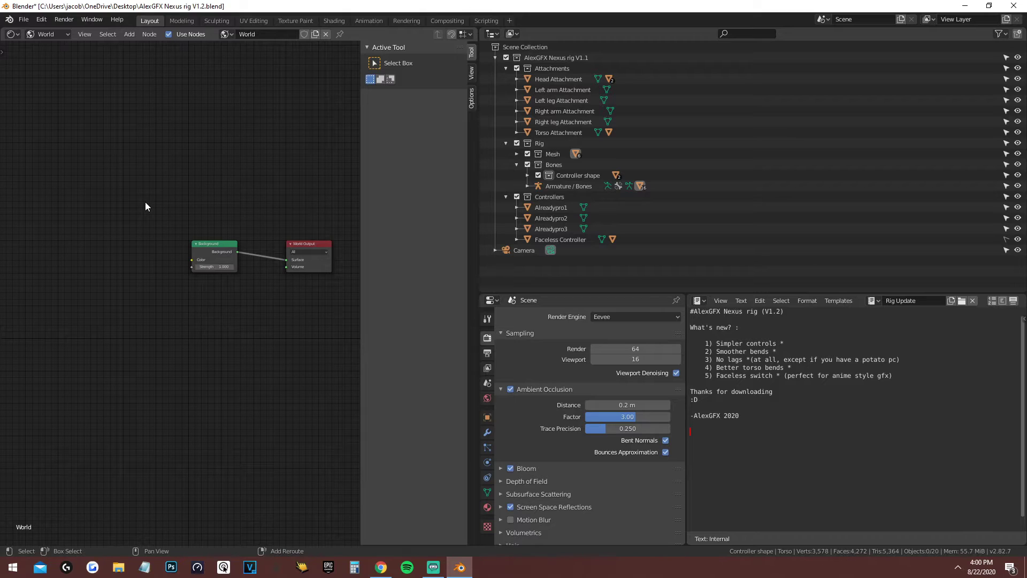
{"action": "key", "text": "shift+a"}
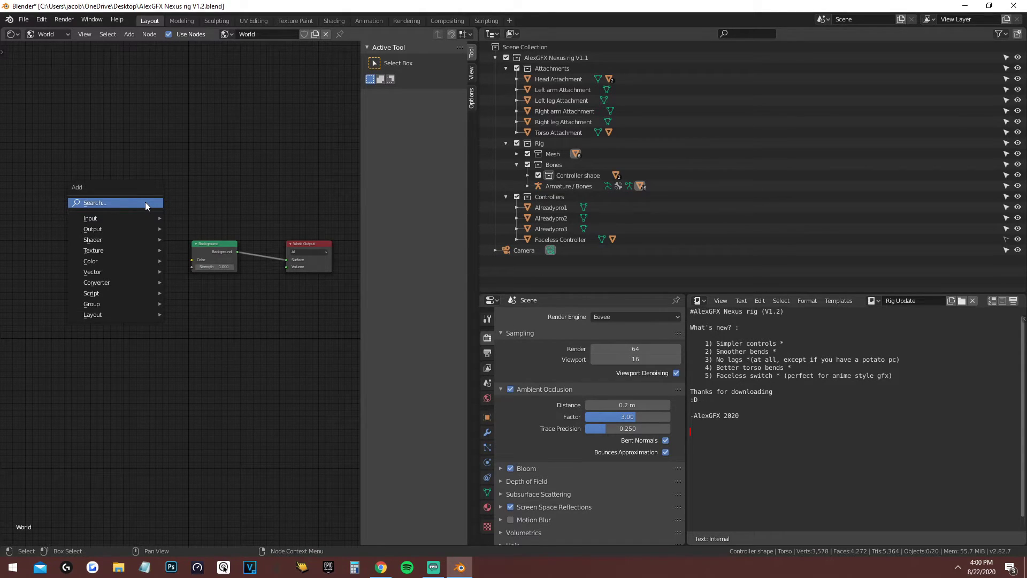
{"action": "left_click", "coordinate": [145, 203]}
{"action": "type", "text": "en"}
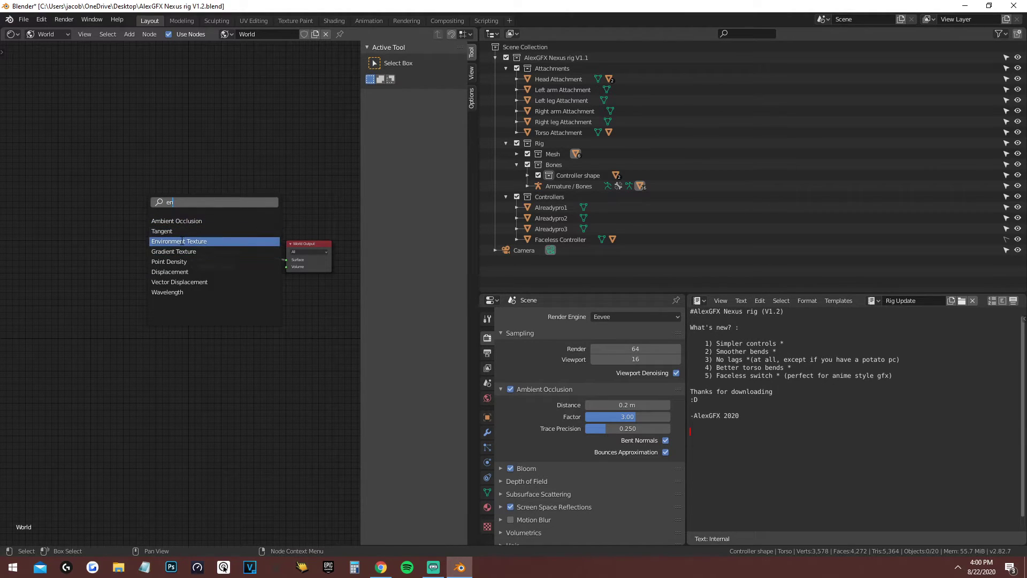
{"action": "left_click", "coordinate": [182, 241]}
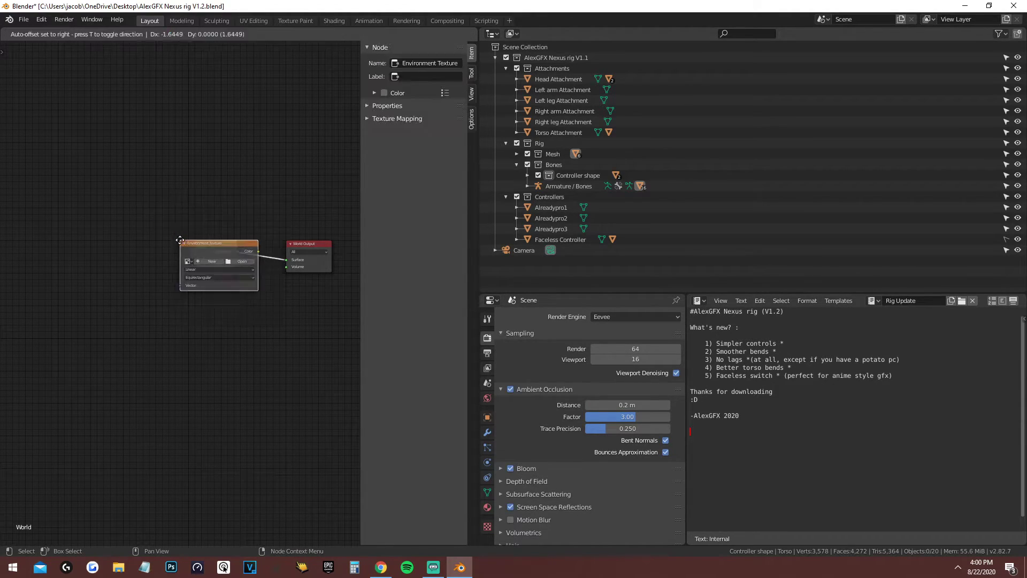
{"action": "left_click", "coordinate": [158, 228]}
{"action": "left_click_drag", "start_coordinate": [161, 234], "coordinate": [190, 260]}
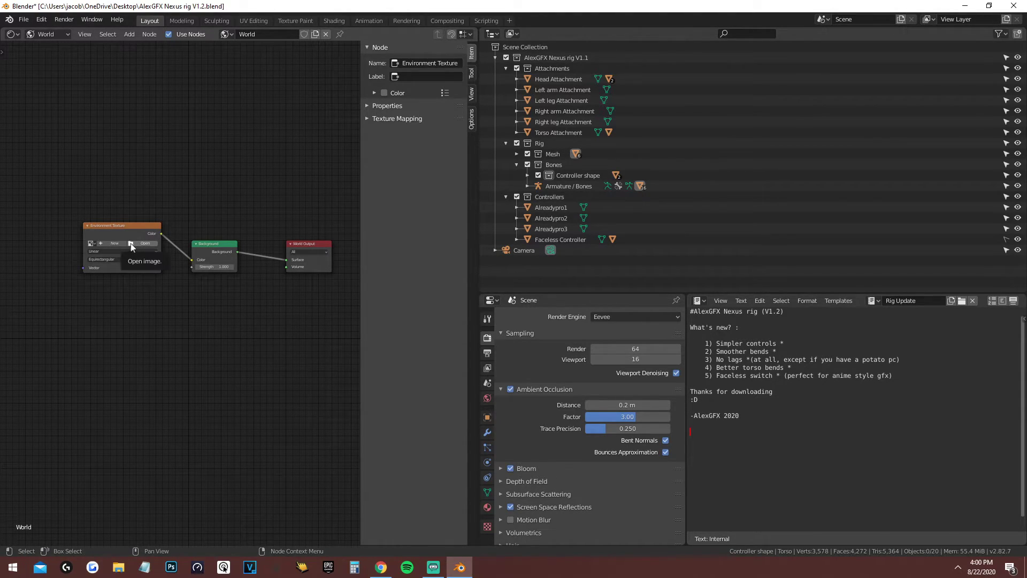
Step: Load spruit_sunrise_4k.hdr from the GFX Stuff folder into the Environment Texture node, filtering the files by "hdr"
{"action": "left_click", "coordinate": [141, 243]}
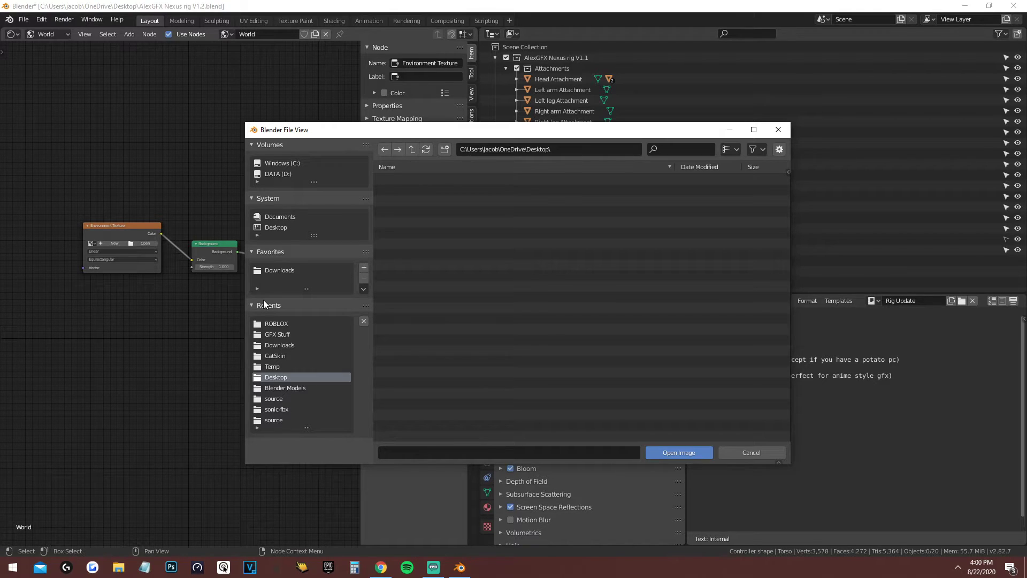
{"action": "left_click", "coordinate": [293, 323]}
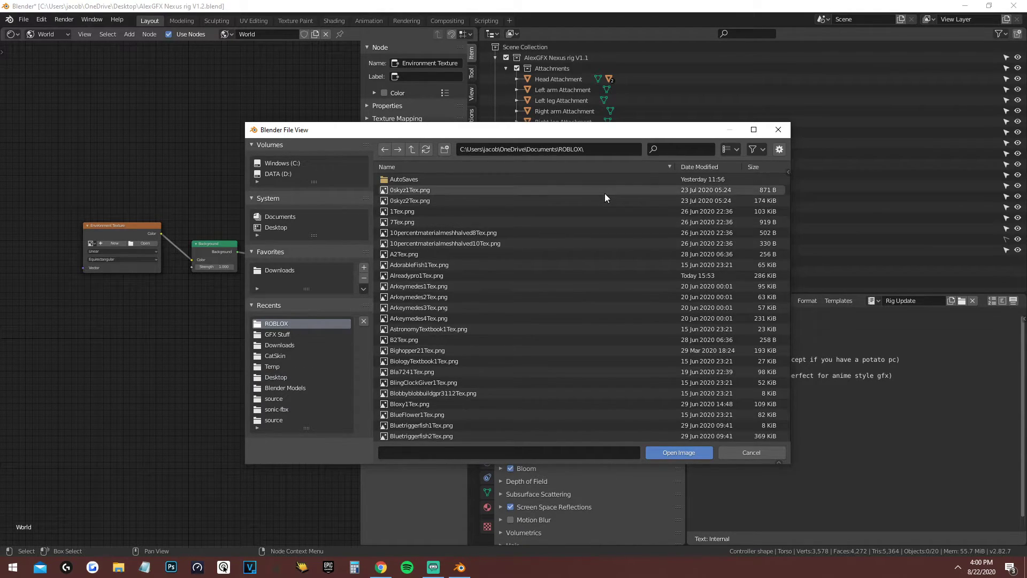
{"action": "left_click", "coordinate": [283, 334]}
{"action": "left_click", "coordinate": [666, 152]}
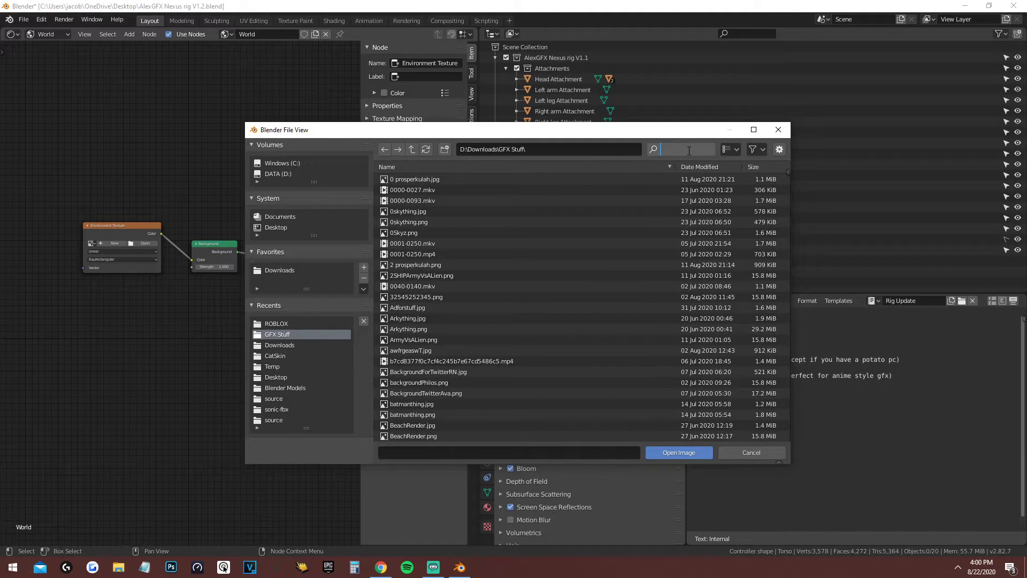
{"action": "type", "text": "hdr"}
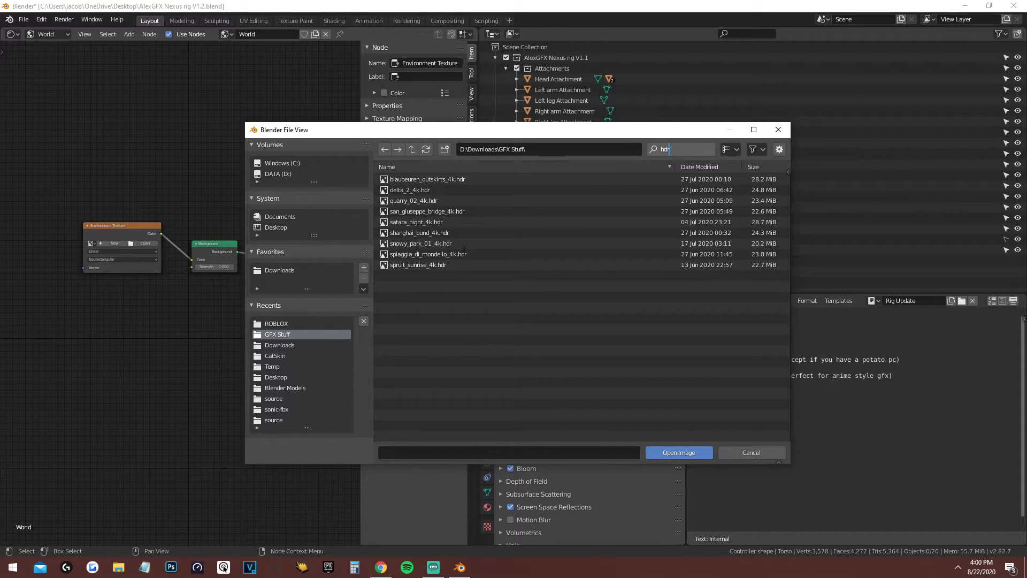
{"action": "key", "text": "Return"}
{"action": "left_click", "coordinate": [472, 264]}
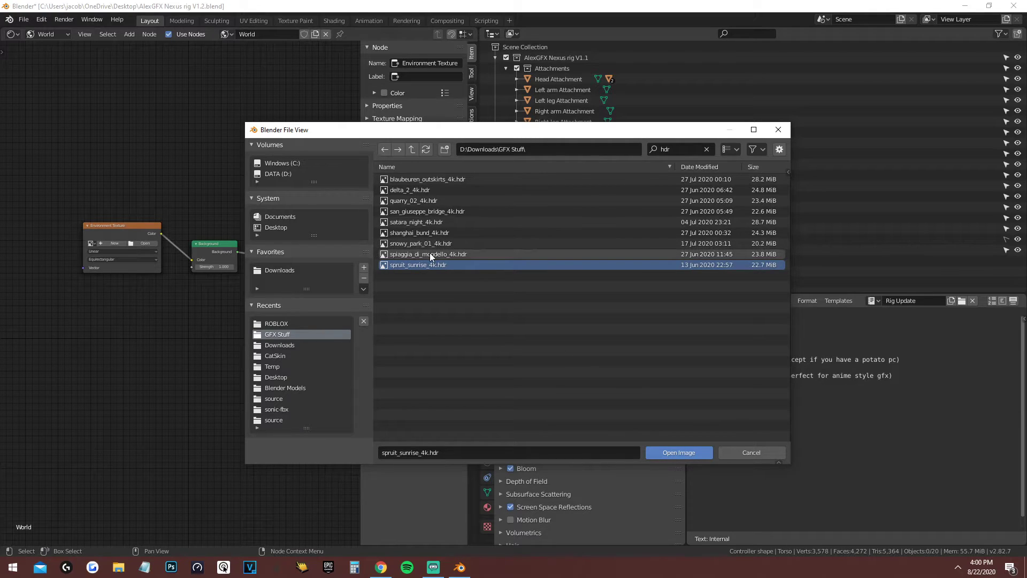
{"action": "left_click", "coordinate": [682, 452]}
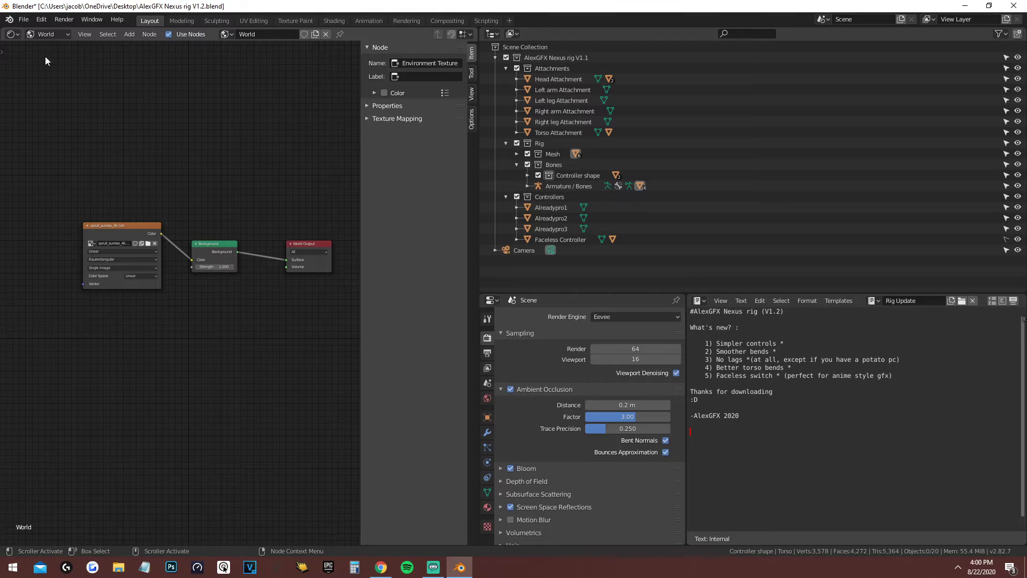
Step: Change the Shader Editor back to the 3D Viewport and inspect the HDR surroundings, finishing in camera view
{"action": "left_click", "coordinate": [11, 34]}
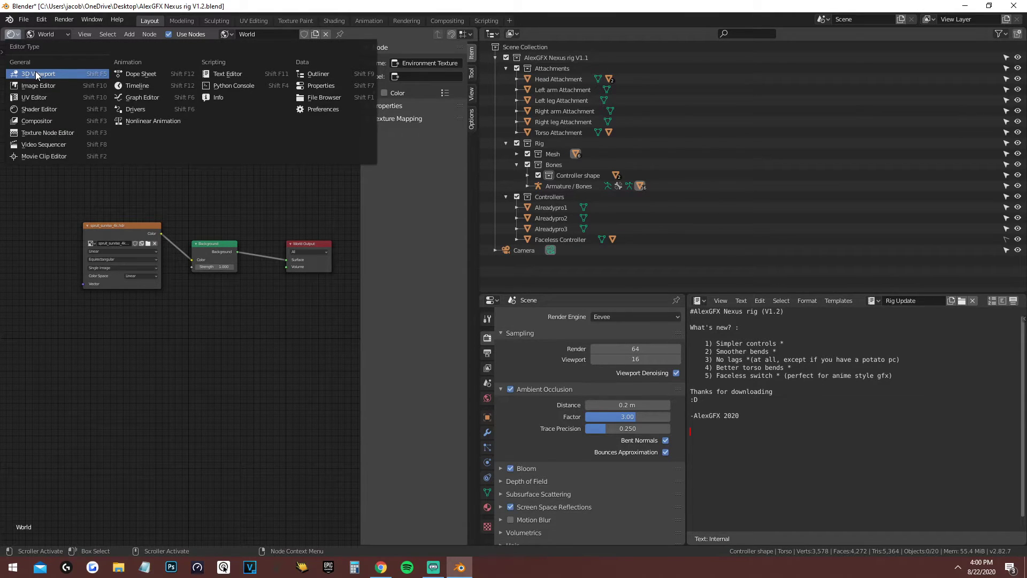
{"action": "left_click", "coordinate": [37, 79]}
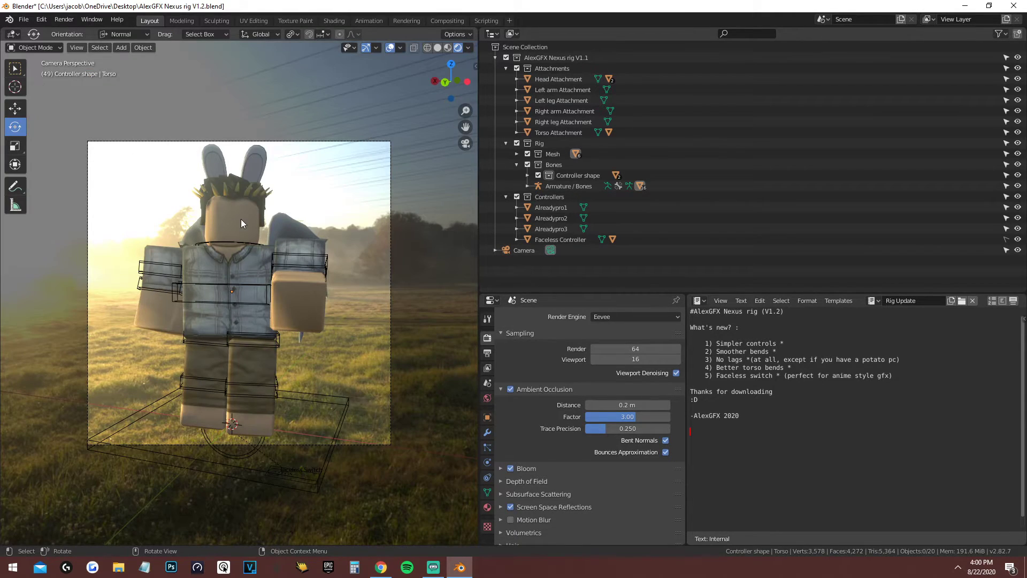
{"action": "middle_click_drag", "start_coordinate": [240, 220], "coordinate": [301, 227]}
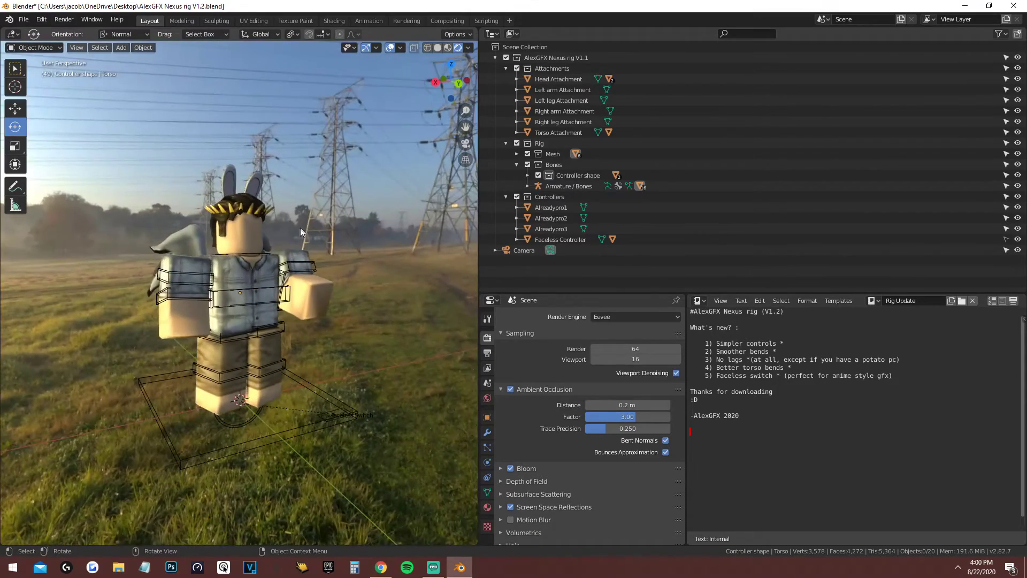
{"action": "key", "text": "KP_0"}
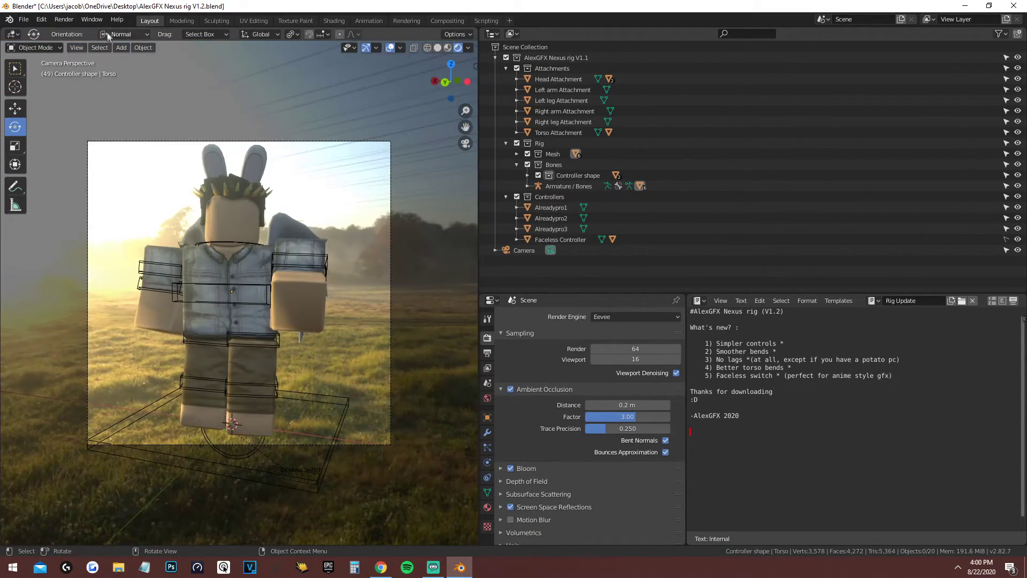
Step: Render a test image of the character against the HDR background, inspect it and close the render window
{"action": "left_click", "coordinate": [64, 20]}
{"action": "left_click", "coordinate": [78, 32]}
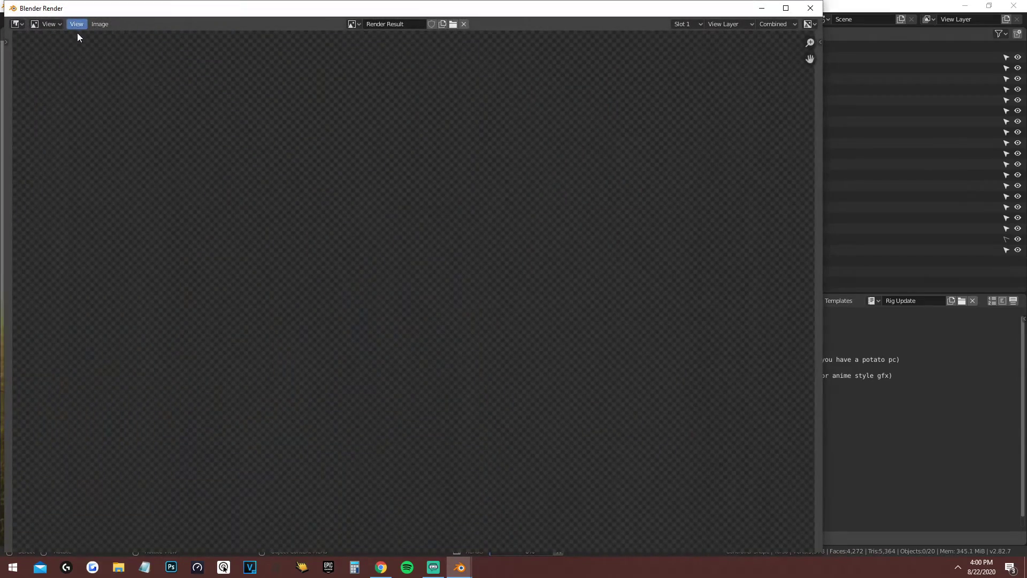
{"action": "scroll", "coordinate": [336, 237], "scroll_direction": "down", "scroll_amount": 1}
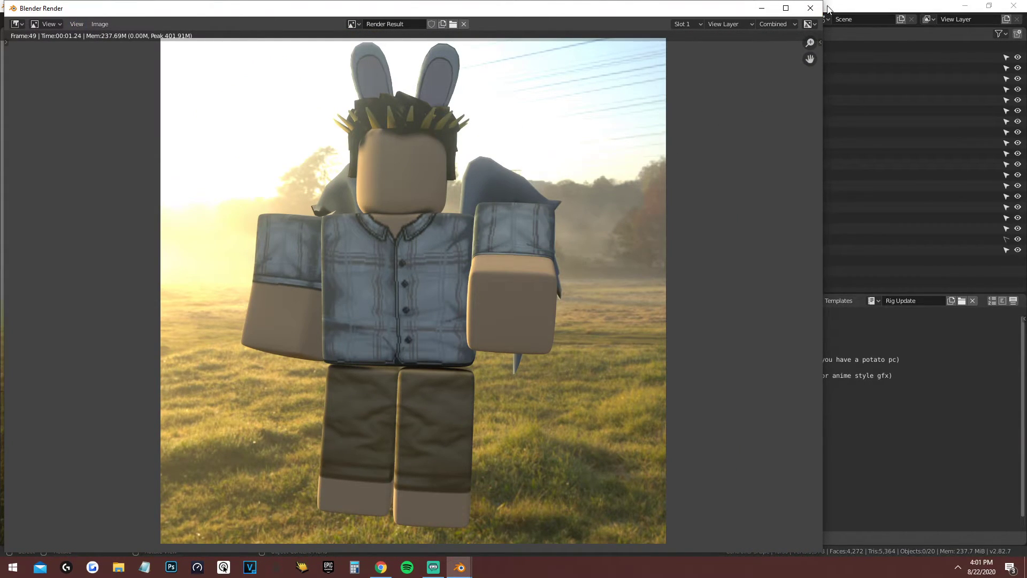
{"action": "left_click", "coordinate": [810, 8]}
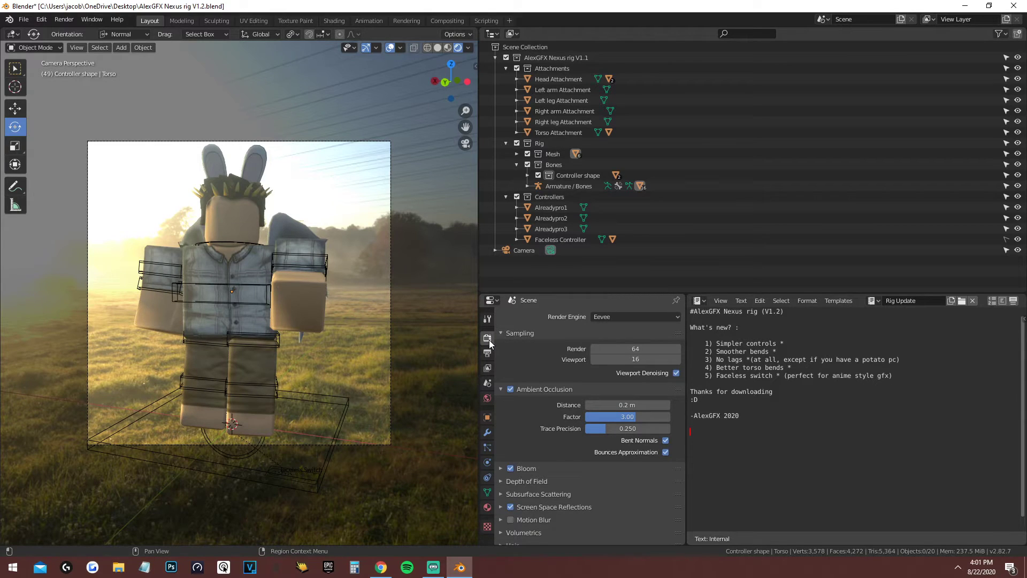
Step: Enable Transparent in the Film render settings and check the character through the camera
{"action": "scroll", "coordinate": [555, 370], "scroll_direction": "down", "scroll_amount": 2}
{"action": "scroll", "coordinate": [553, 372], "scroll_direction": "down", "scroll_amount": 2}
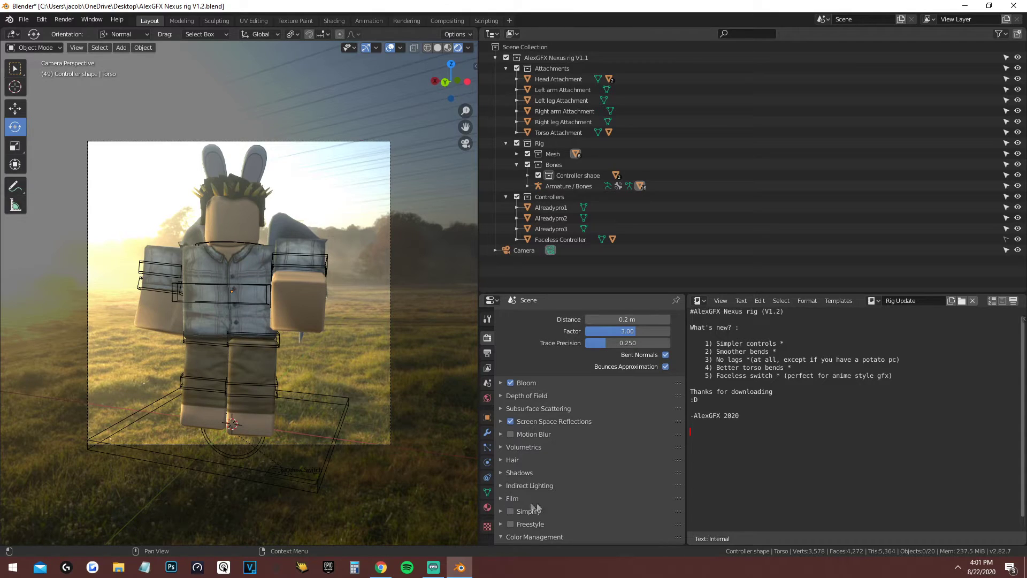
{"action": "left_click", "coordinate": [502, 497]}
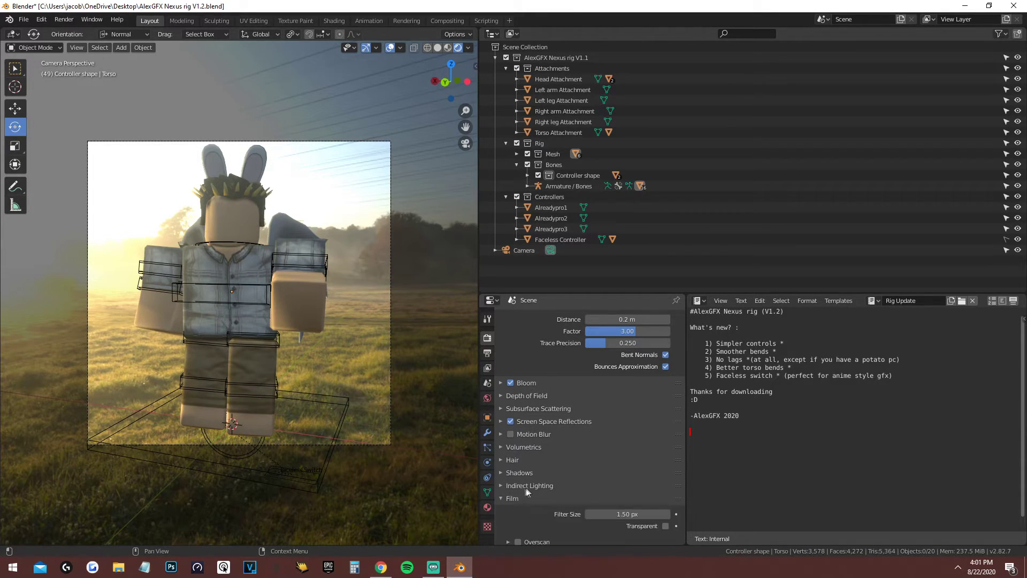
{"action": "scroll", "coordinate": [540, 485], "scroll_direction": "down", "scroll_amount": 2}
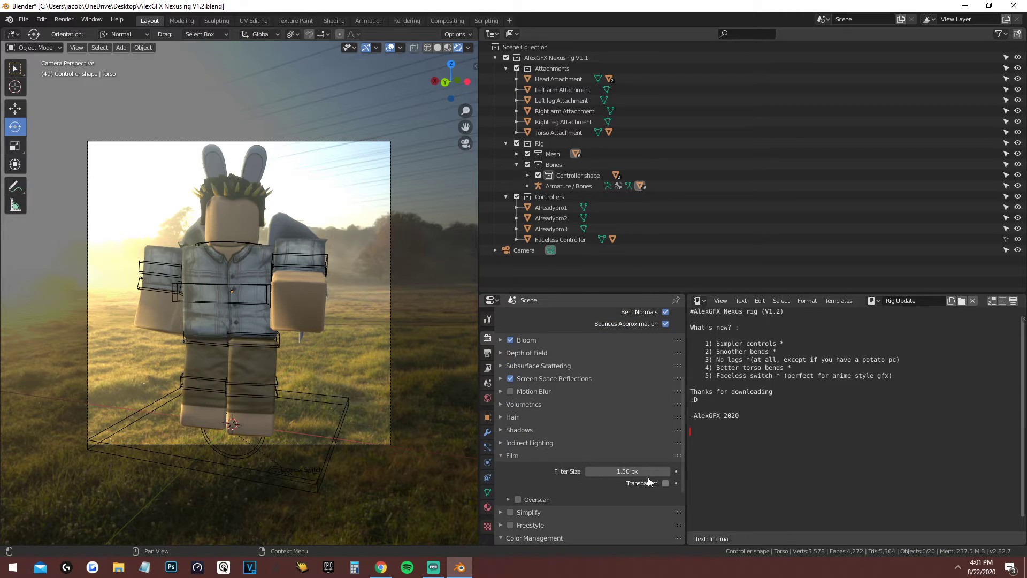
{"action": "left_click", "coordinate": [666, 483]}
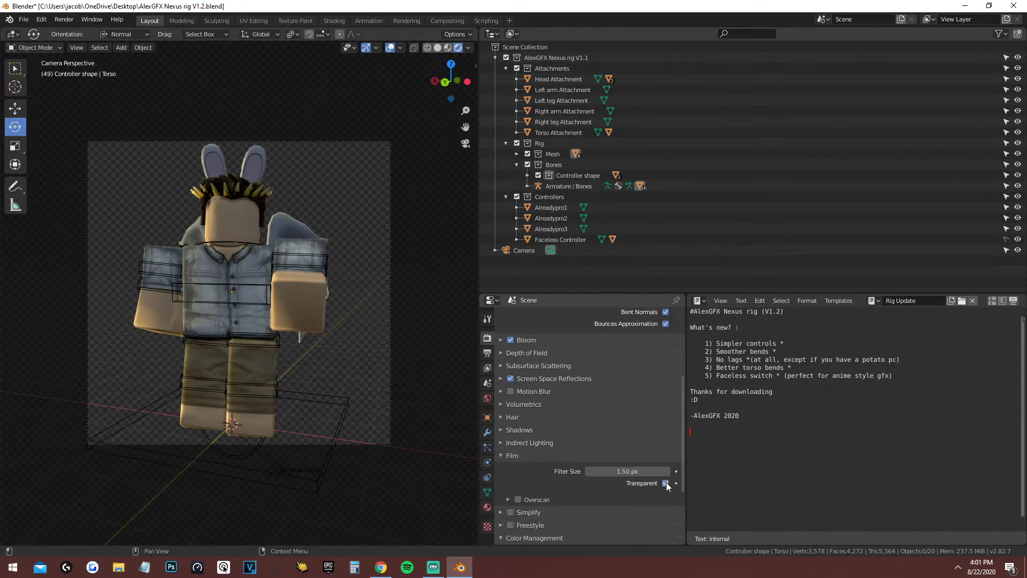
{"action": "mouse_move", "coordinate": [426, 358]}
{"action": "middle_mouse_down"}
{"action": "mouse_move", "coordinate": [28, 359]}
{"action": "mouse_move", "coordinate": [454, 361]}
{"action": "mouse_move", "coordinate": [430, 350]}
{"action": "mouse_move", "coordinate": [21, 351]}
{"action": "mouse_move", "coordinate": [461, 354]}
{"action": "mouse_move", "coordinate": [435, 348]}
{"action": "middle_mouse_up"}
{"action": "key", "text": "KP_0"}
{"action": "key", "text": "KP_0"}
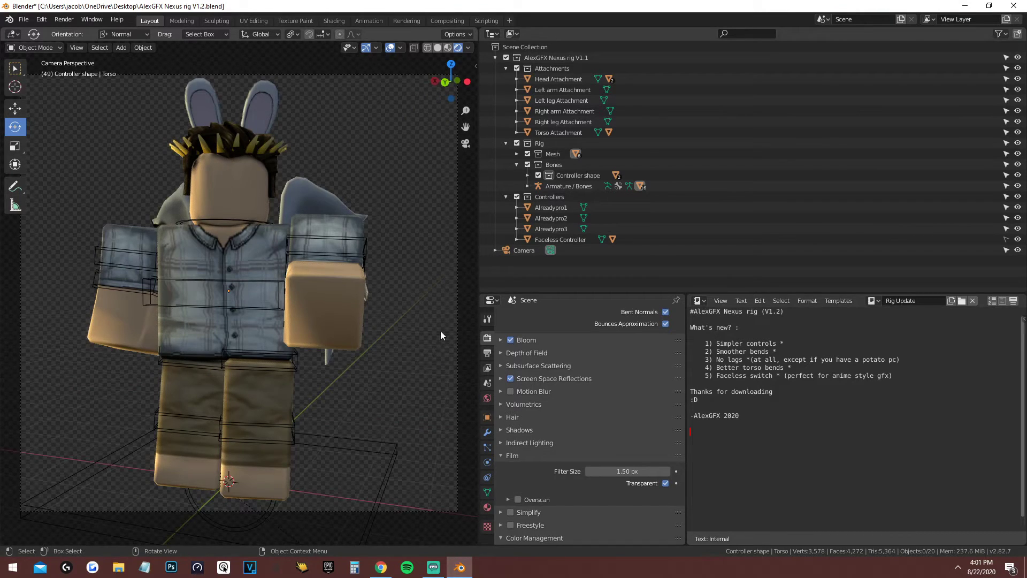
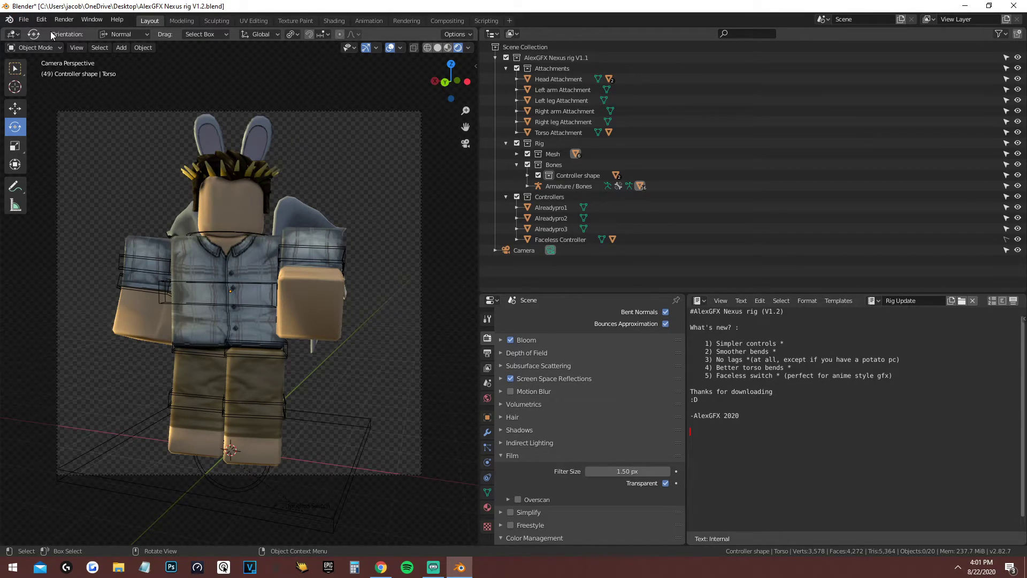
{"action": "left_click", "coordinate": [120, 52]}
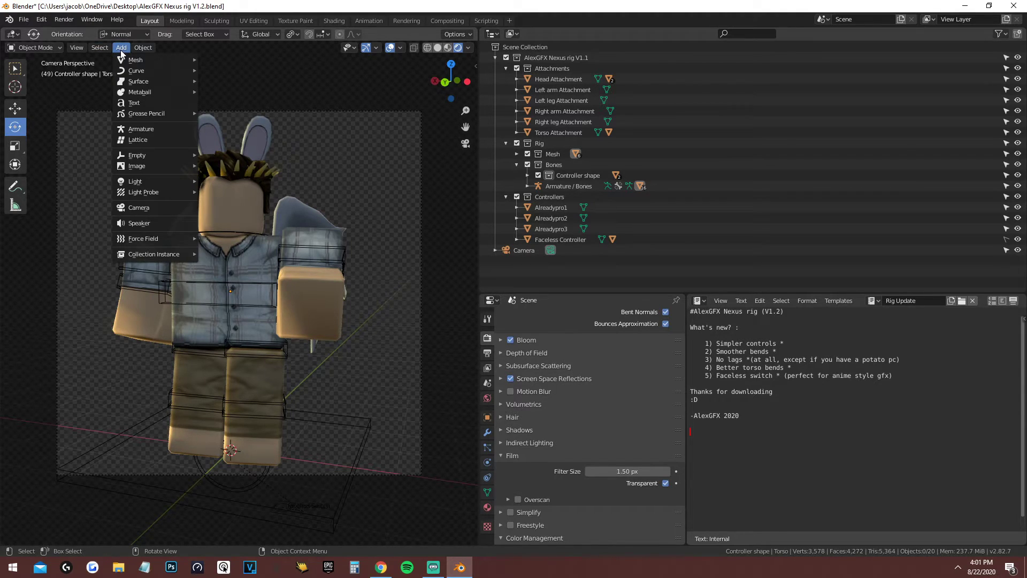
{"action": "mouse_move", "coordinate": [174, 185]}
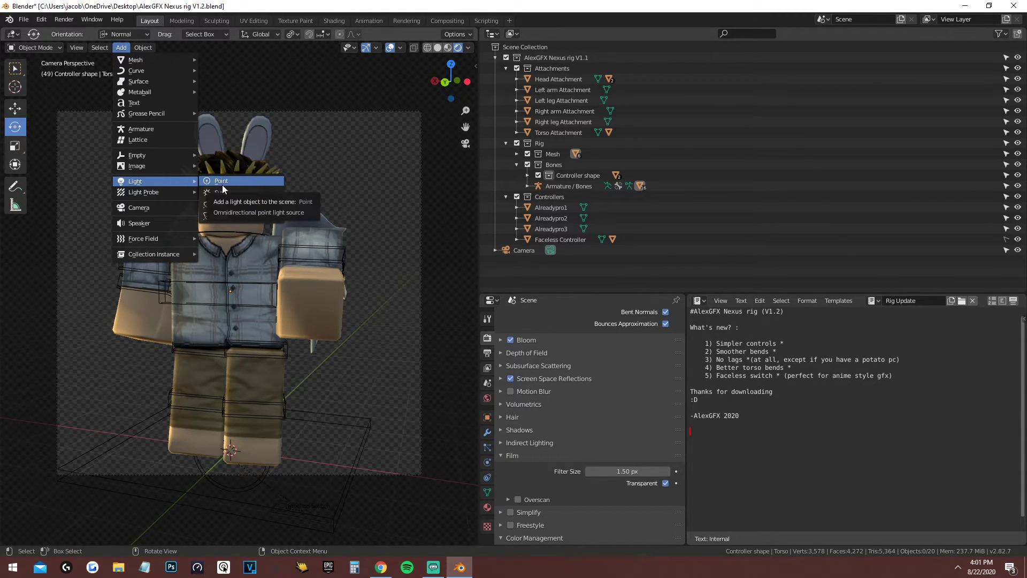
{"action": "left_click", "coordinate": [219, 214]}
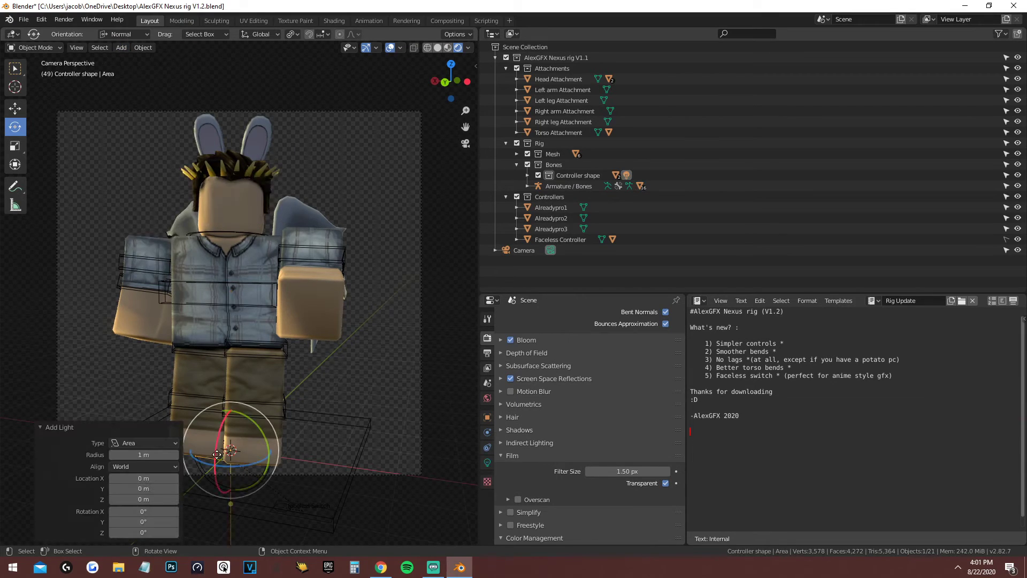
{"action": "left_click_drag", "start_coordinate": [242, 471], "coordinate": [264, 507]}
{"action": "right_click", "coordinate": [281, 463]}
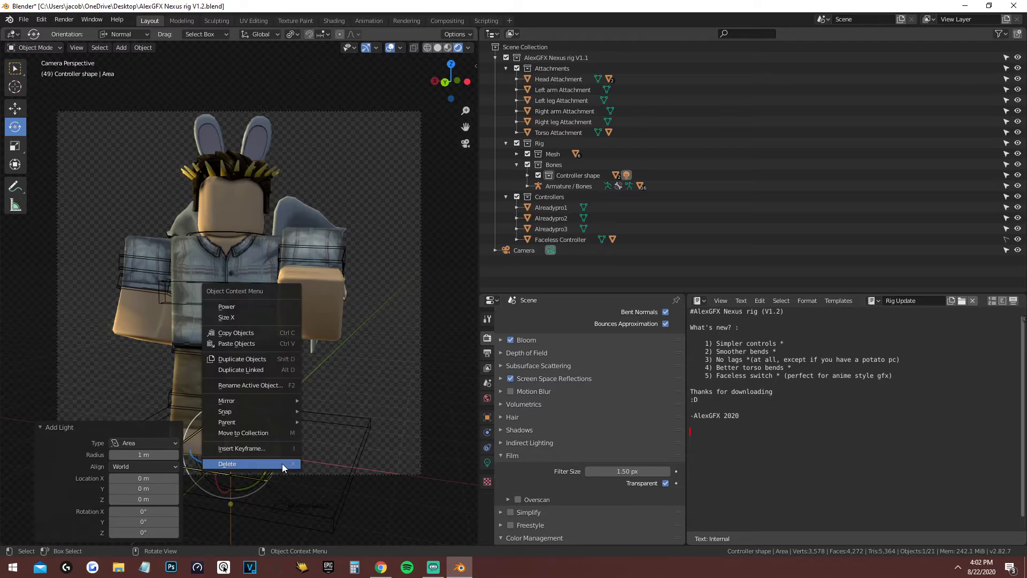
{"action": "left_click", "coordinate": [282, 463]}
Step: Add a point light at the character's feet and move it up about 1.39 m along Z
{"action": "left_click", "coordinate": [121, 47]}
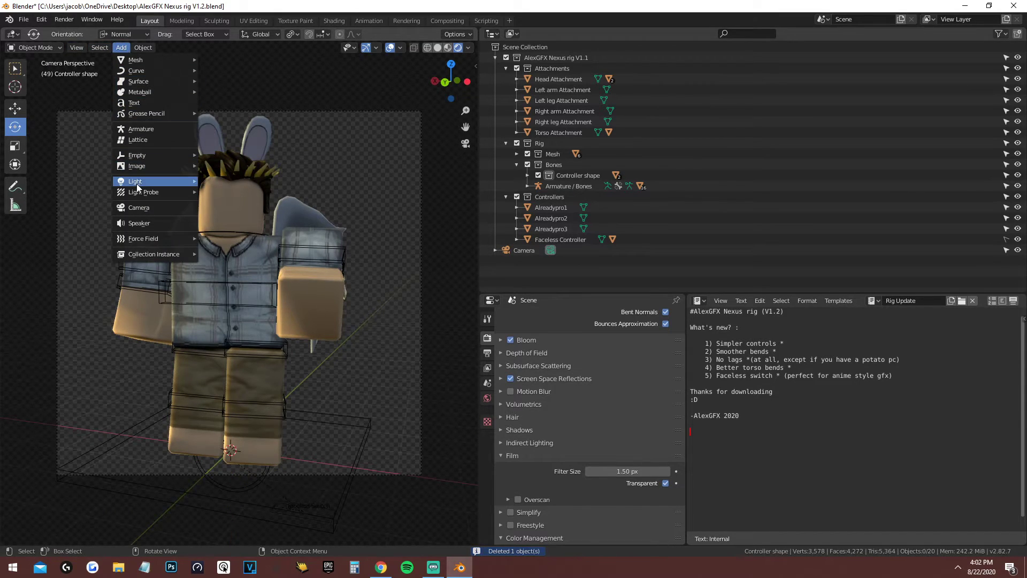
{"action": "left_click", "coordinate": [262, 181]}
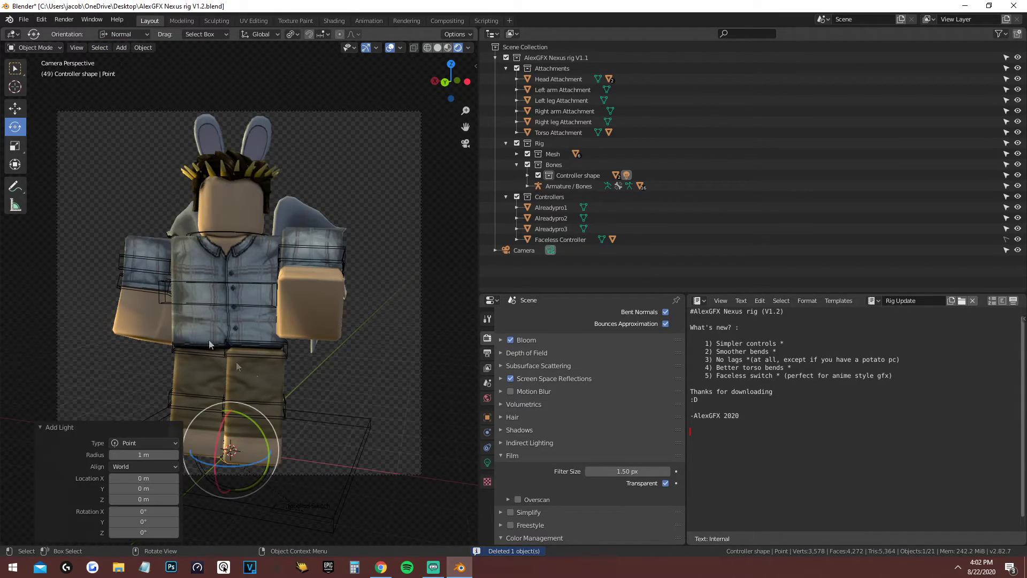
{"action": "left_click", "coordinate": [15, 108]}
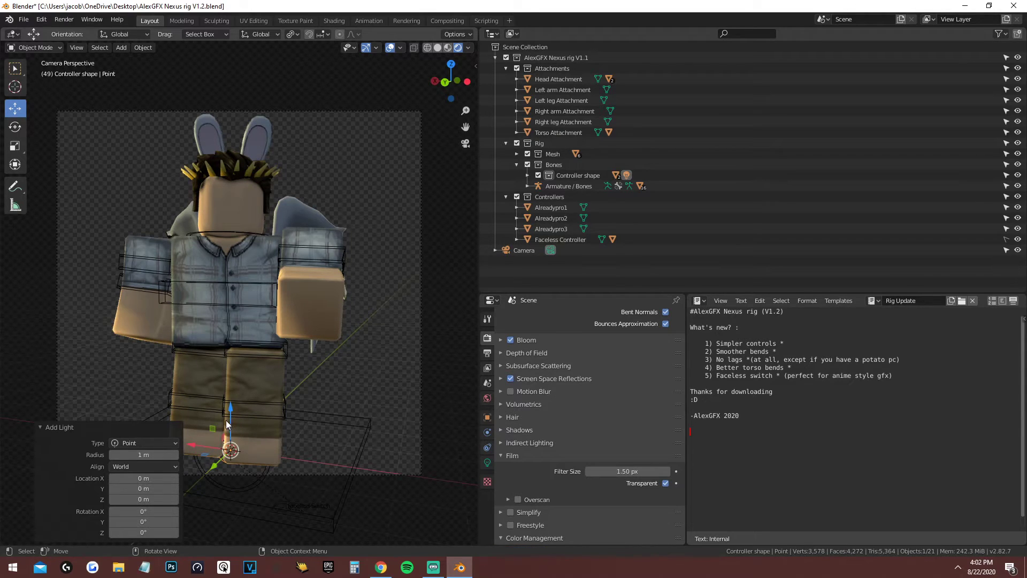
{"action": "left_click_drag", "start_coordinate": [235, 425], "coordinate": [235, 374]}
Step: Move the point light forward along Y, up to head height and sideways above the character's right shoulder
{"action": "middle_click_drag", "start_coordinate": [290, 321], "coordinate": [187, 368]}
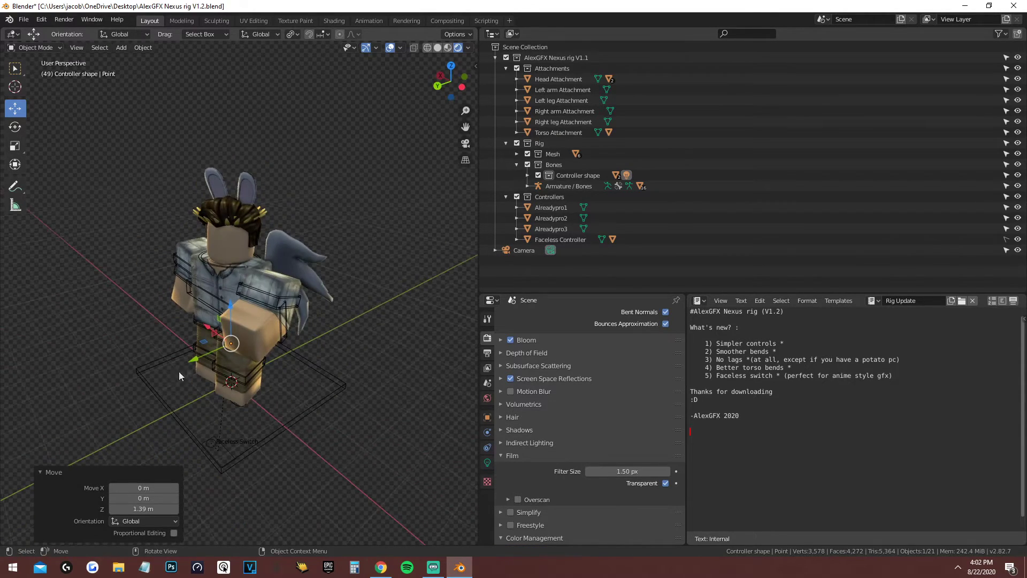
{"action": "left_click_drag", "start_coordinate": [192, 363], "coordinate": [161, 374]}
{"action": "left_click_drag", "start_coordinate": [203, 339], "coordinate": [230, 248]}
{"action": "middle_click_drag", "start_coordinate": [230, 248], "coordinate": [277, 240]}
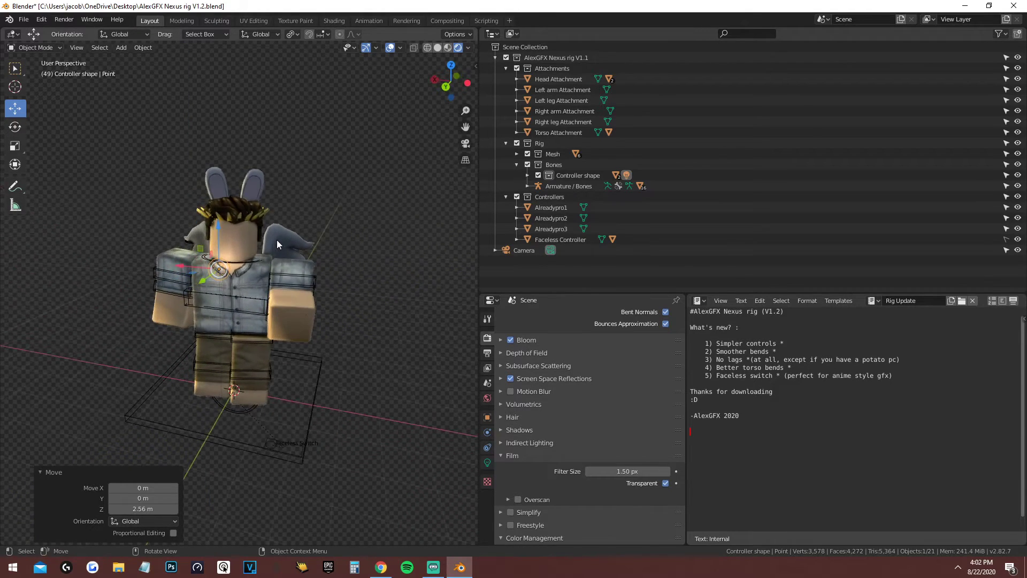
{"action": "left_click_drag", "start_coordinate": [179, 263], "coordinate": [192, 269]}
{"action": "left_click_drag", "start_coordinate": [197, 230], "coordinate": [198, 216]}
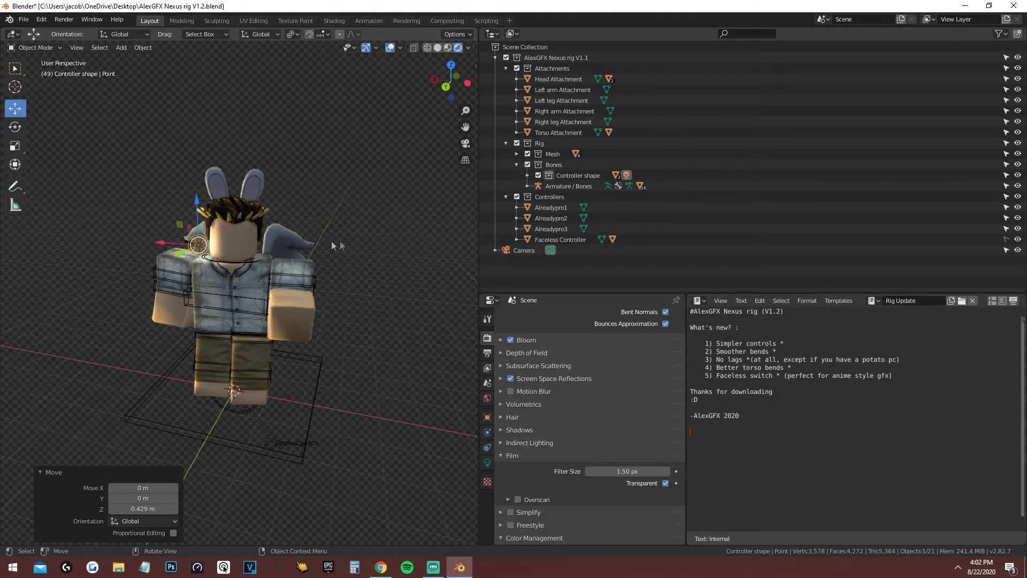
{"action": "key", "text": "KP_0"}
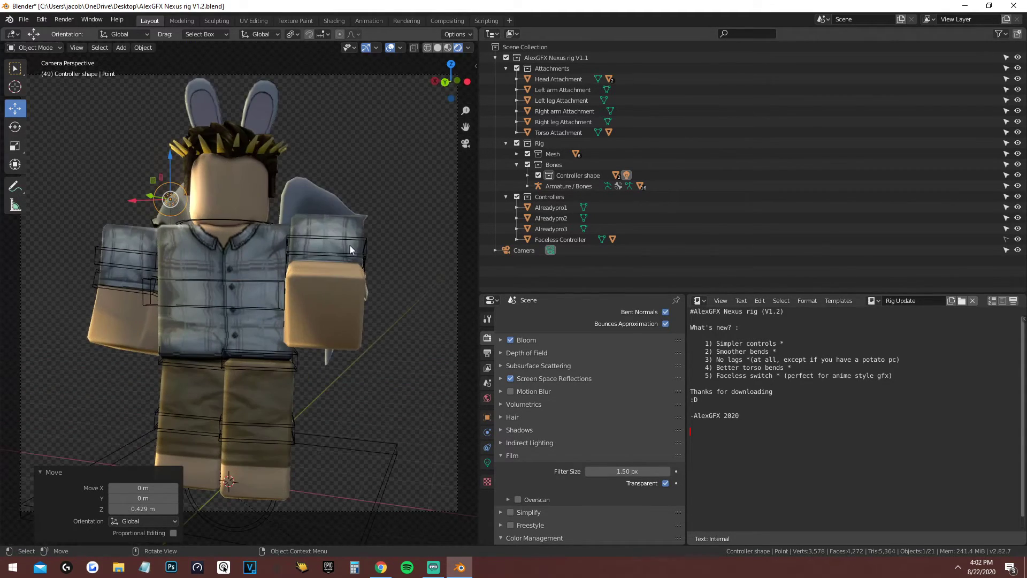
{"action": "left_click_drag", "start_coordinate": [170, 163], "coordinate": [170, 170]}
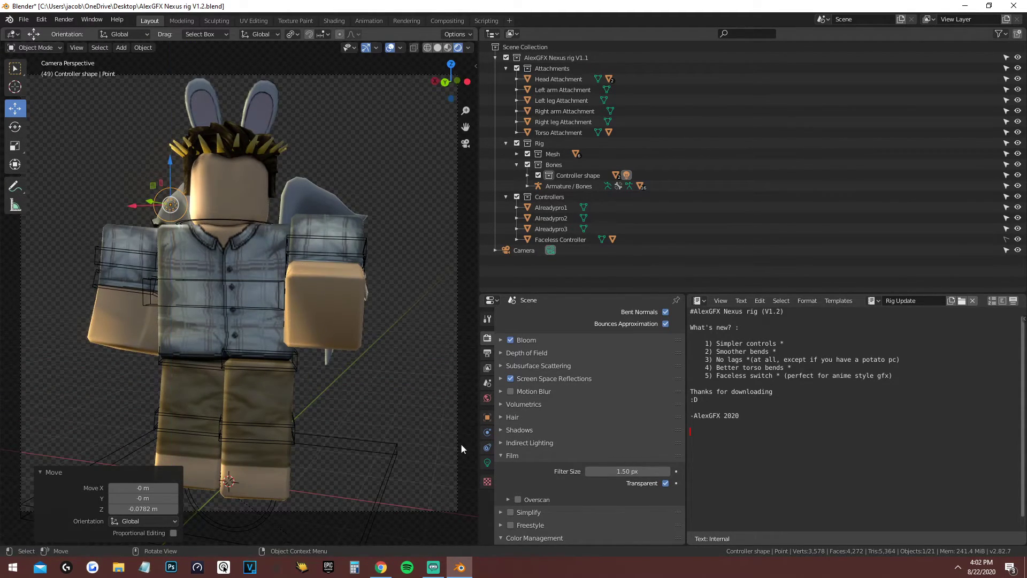
Step: Select the point light within the rig's Controller shape collection and set its power to 10000 W
{"action": "left_click", "coordinate": [527, 175]}
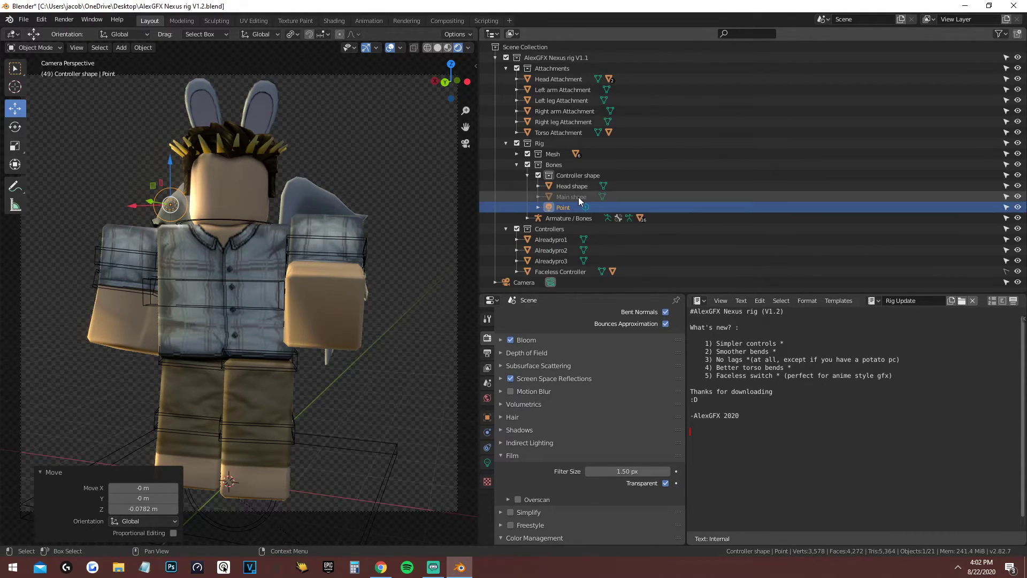
{"action": "left_click", "coordinate": [570, 207]}
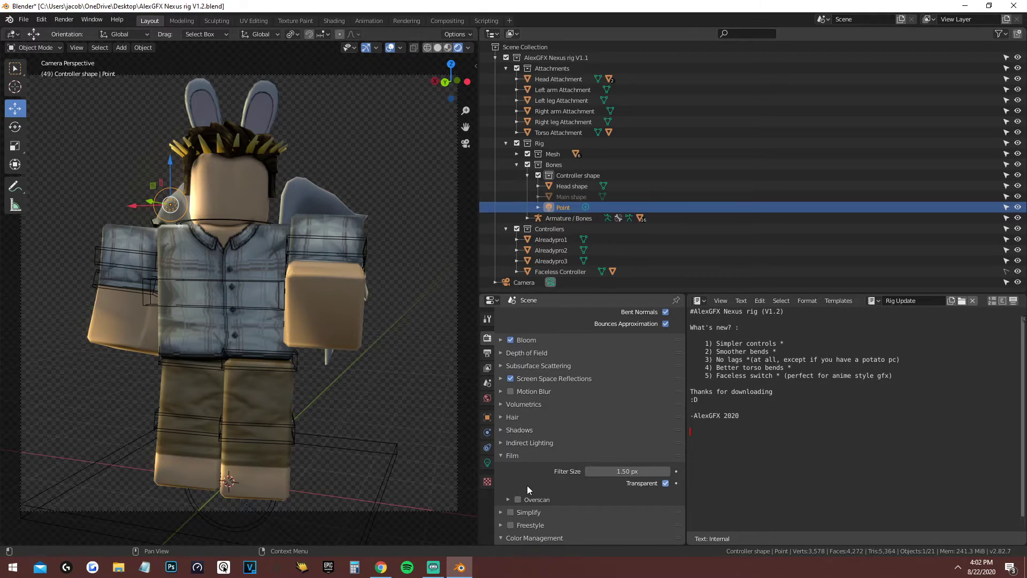
{"action": "left_click", "coordinate": [487, 463]}
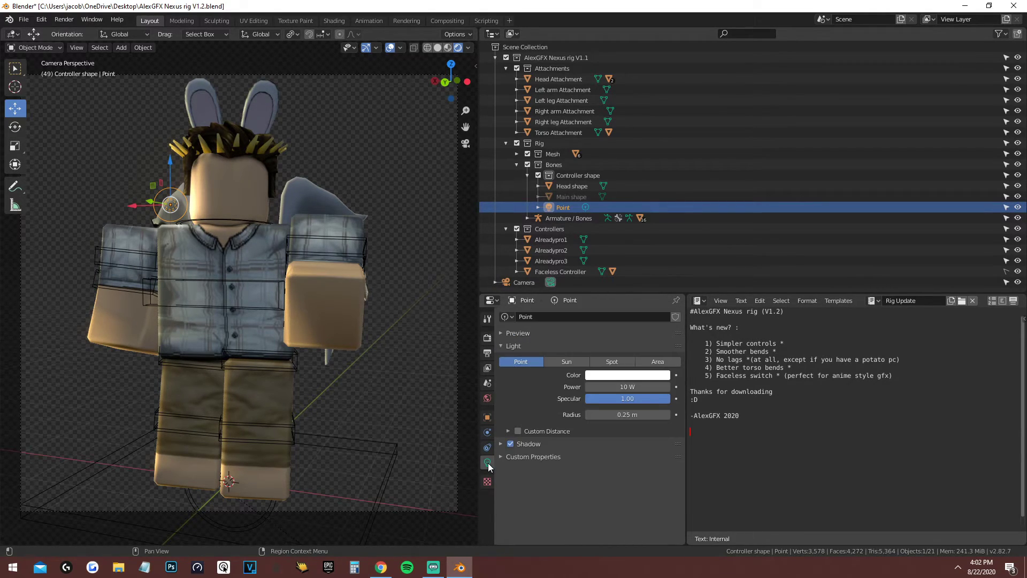
{"action": "left_click", "coordinate": [605, 386]}
{"action": "type", "text": "1000"}
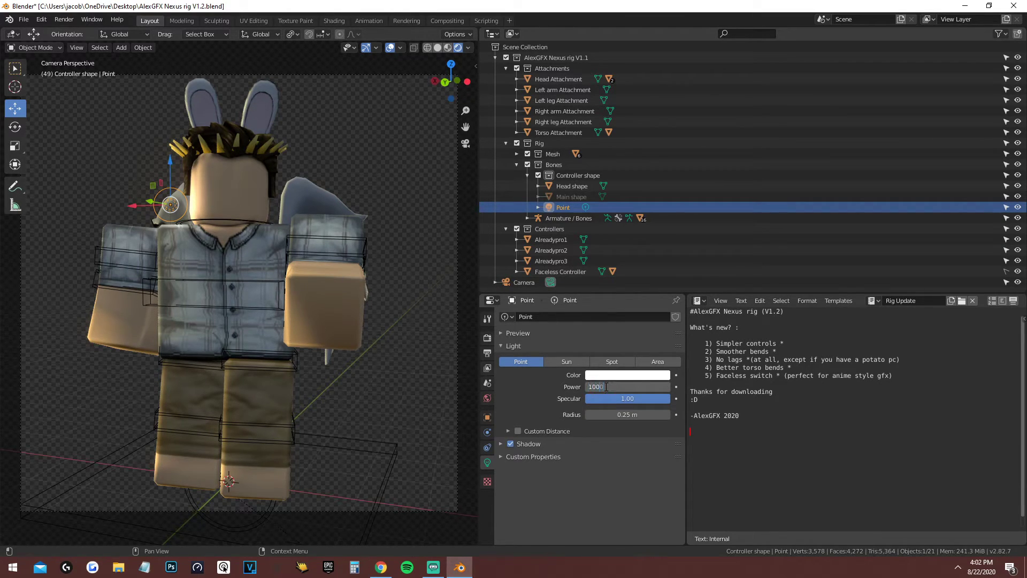
{"action": "type", "text": "0"}
{"action": "key", "text": "Return"}
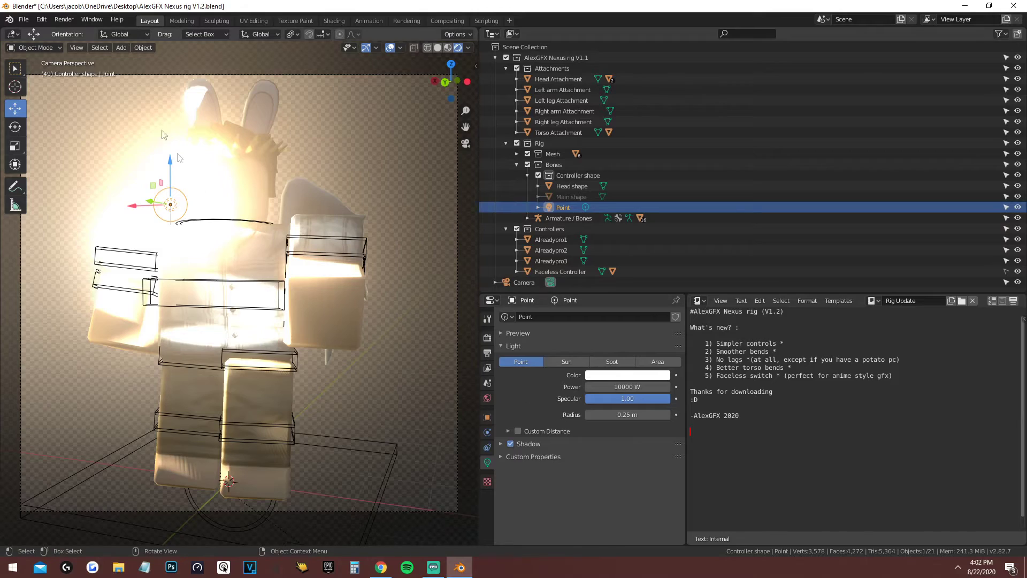
Step: Move the point light about -2.17 m along Y so it sits behind the character
{"action": "middle_click_drag", "start_coordinate": [170, 206], "coordinate": [240, 251]}
{"action": "left_click_drag", "start_coordinate": [240, 251], "coordinate": [220, 261]}
{"action": "key", "text": "KP_0"}
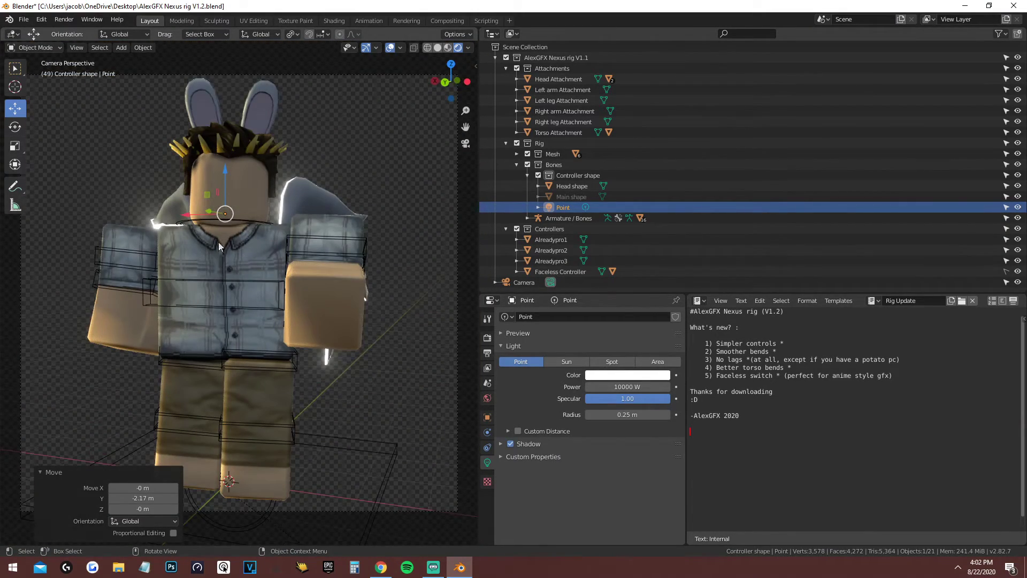
Step: Raise the point light about 0.61 m along Z and shift it about 1.36 m along X
{"action": "left_click_drag", "start_coordinate": [210, 213], "coordinate": [193, 212]}
{"action": "middle_click_drag", "start_coordinate": [193, 213], "coordinate": [192, 235]}
{"action": "left_click_drag", "start_coordinate": [192, 236], "coordinate": [189, 248]}
{"action": "key", "text": "KP_0"}
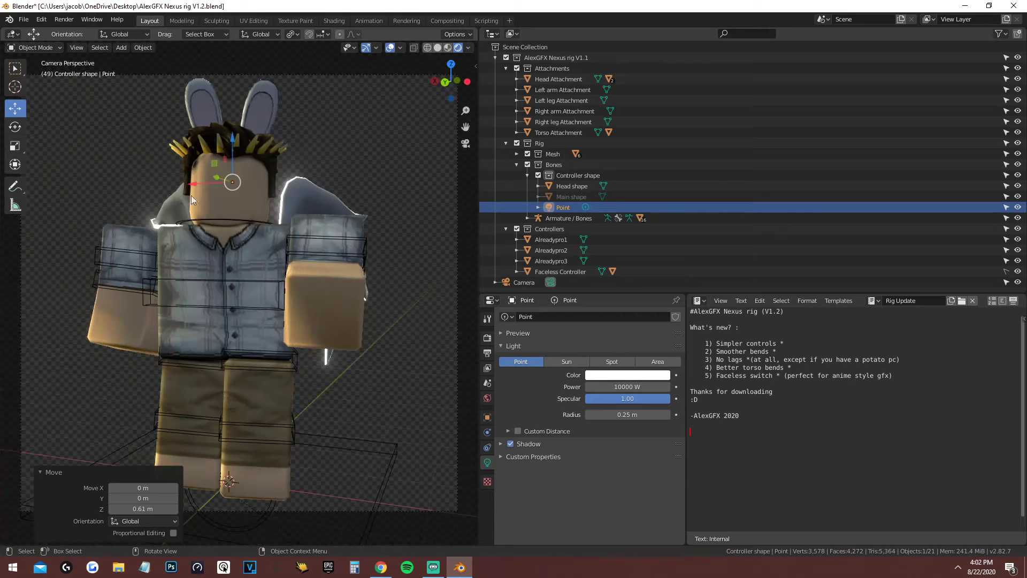
{"action": "left_click_drag", "start_coordinate": [194, 183], "coordinate": [129, 184]}
Step: Set the point light's color to a saturated orange
{"action": "left_click", "coordinate": [618, 375]}
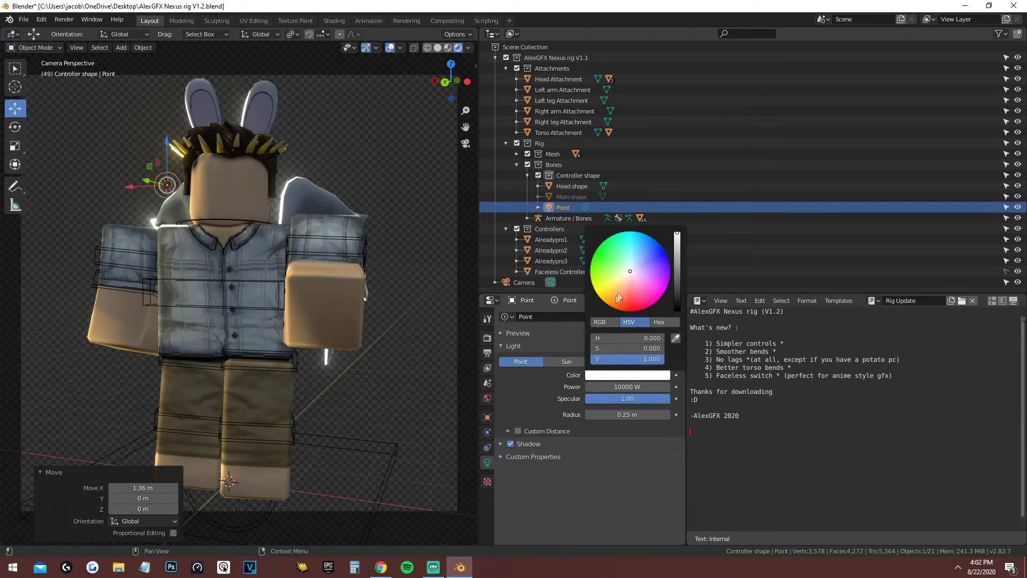
{"action": "left_click", "coordinate": [622, 286]}
{"action": "mouse_move", "coordinate": [622, 286]}
{"action": "left_mouse_down"}
{"action": "mouse_move", "coordinate": [656, 270]}
{"action": "mouse_move", "coordinate": [601, 262]}
{"action": "mouse_move", "coordinate": [617, 303]}
{"action": "left_mouse_up"}
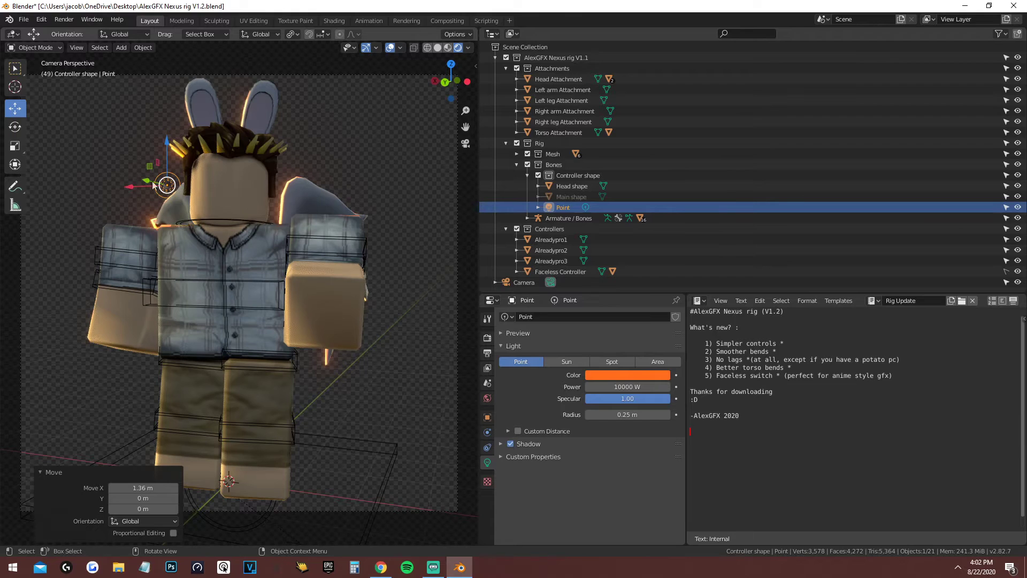
Step: Move the point light about 0.981 m further along X and check the orange rim light through the camera
{"action": "key", "text": "g"}
{"action": "key", "text": "x"}
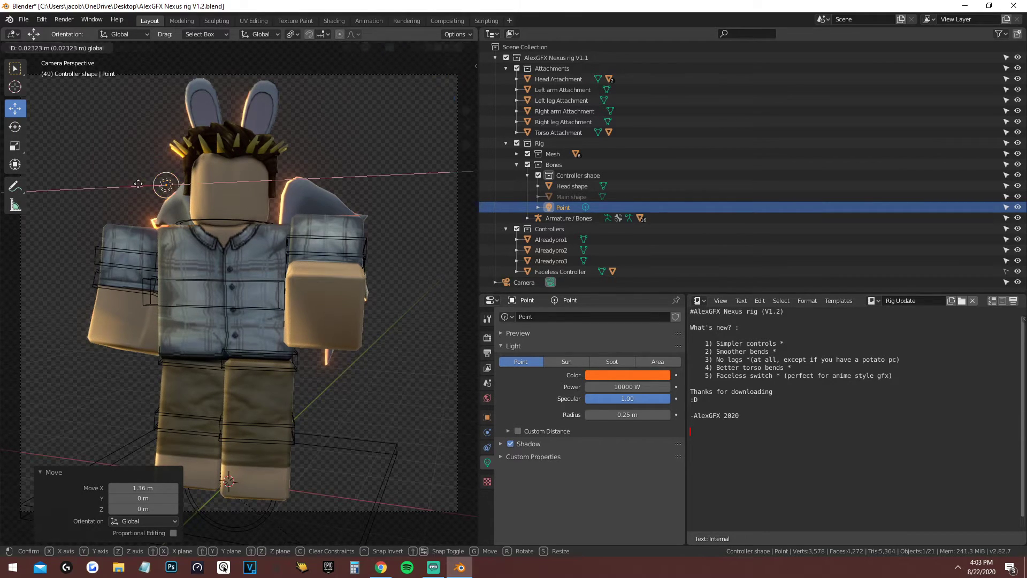
{"action": "left_click", "coordinate": [96, 185]}
{"action": "middle_click_drag", "start_coordinate": [96, 185], "coordinate": [227, 249]}
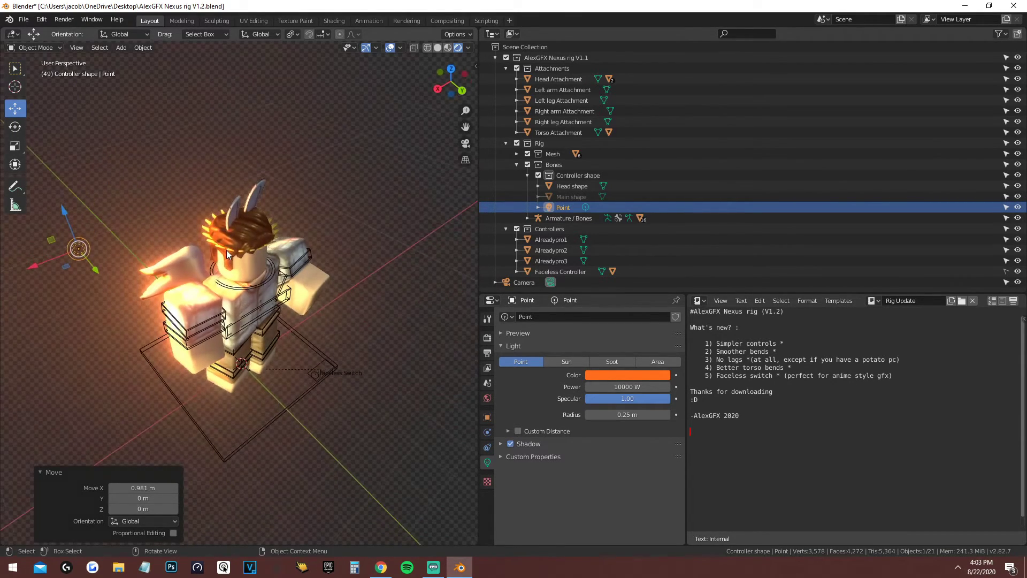
{"action": "left_click_drag", "start_coordinate": [43, 253], "coordinate": [19, 266]}
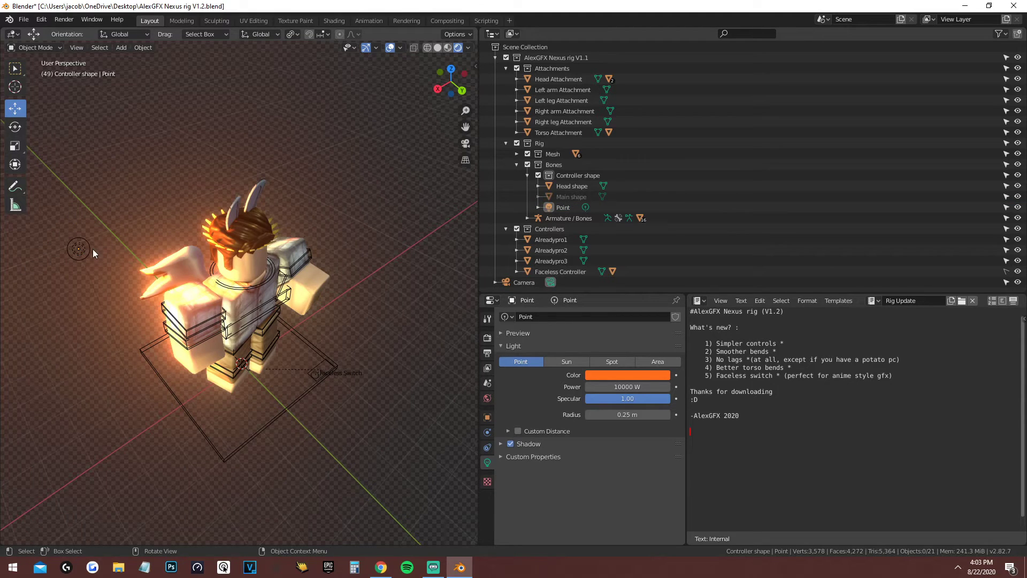
{"action": "key", "text": "KP_0"}
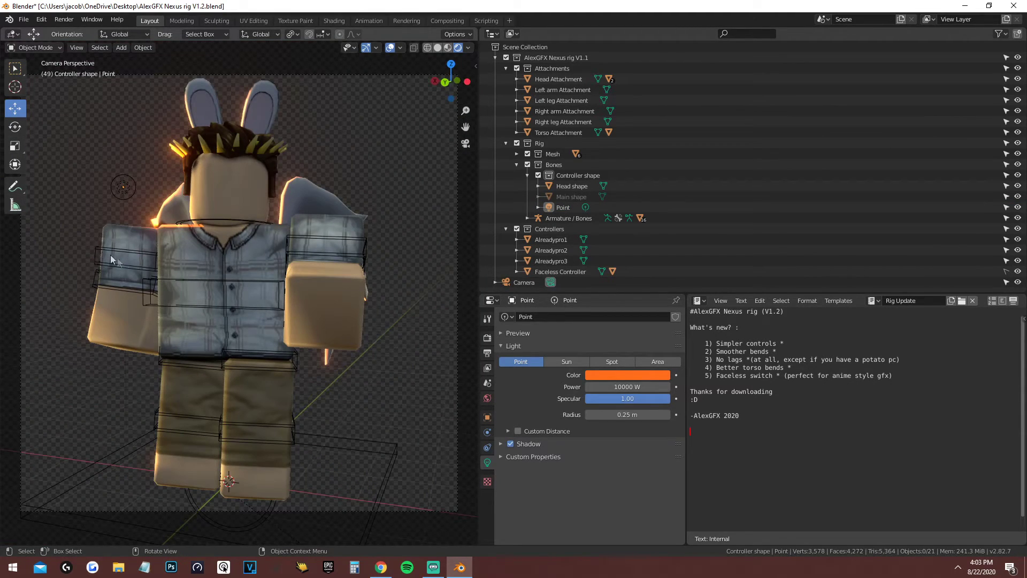
{"action": "scroll", "coordinate": [186, 286], "scroll_direction": "down", "scroll_amount": 1}
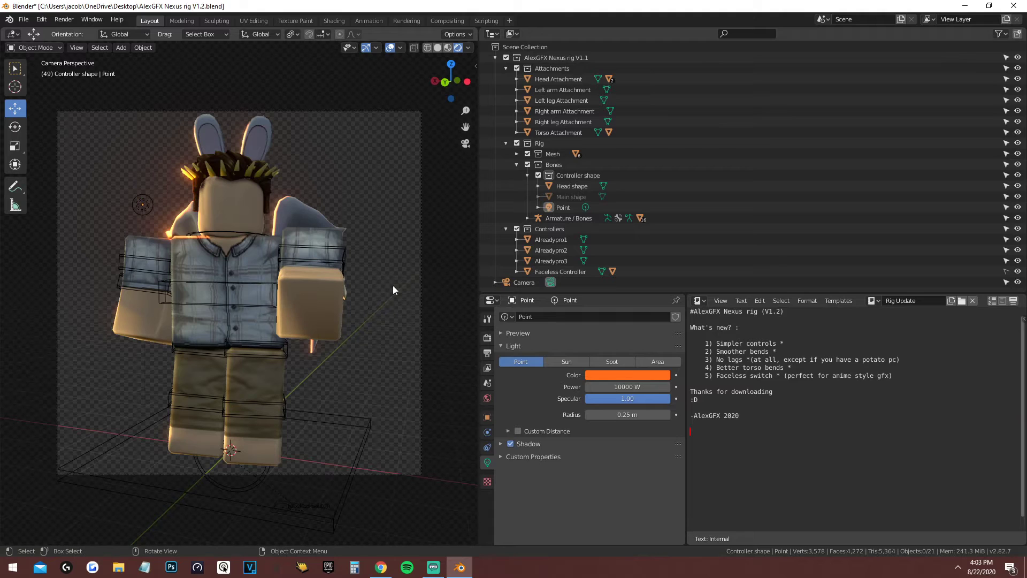
{"action": "scroll", "coordinate": [408, 273], "scroll_direction": "up", "scroll_amount": 1}
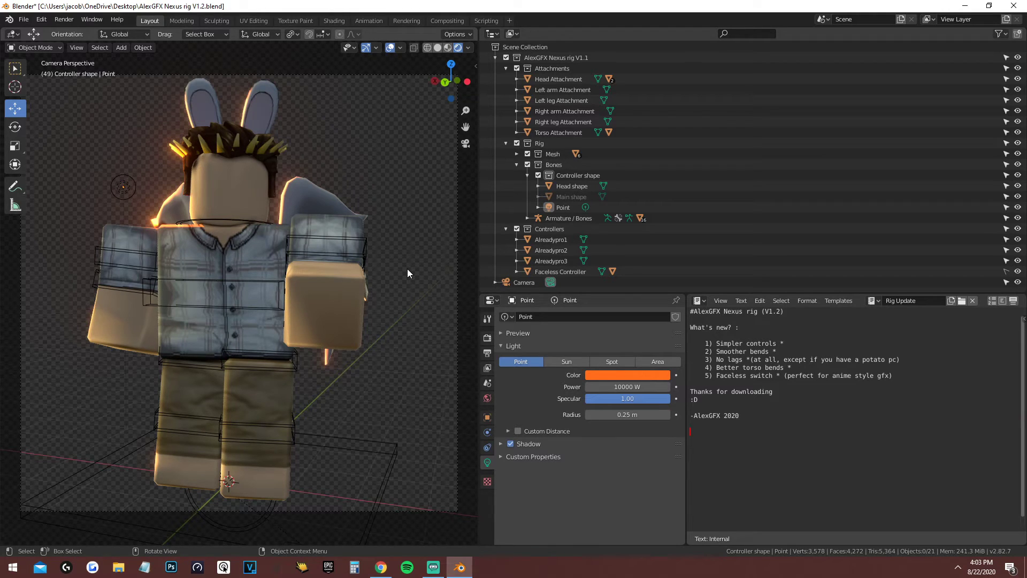
Step: Check the Eevee render settings and render an image of the orange-lit character
{"action": "left_click", "coordinate": [488, 338]}
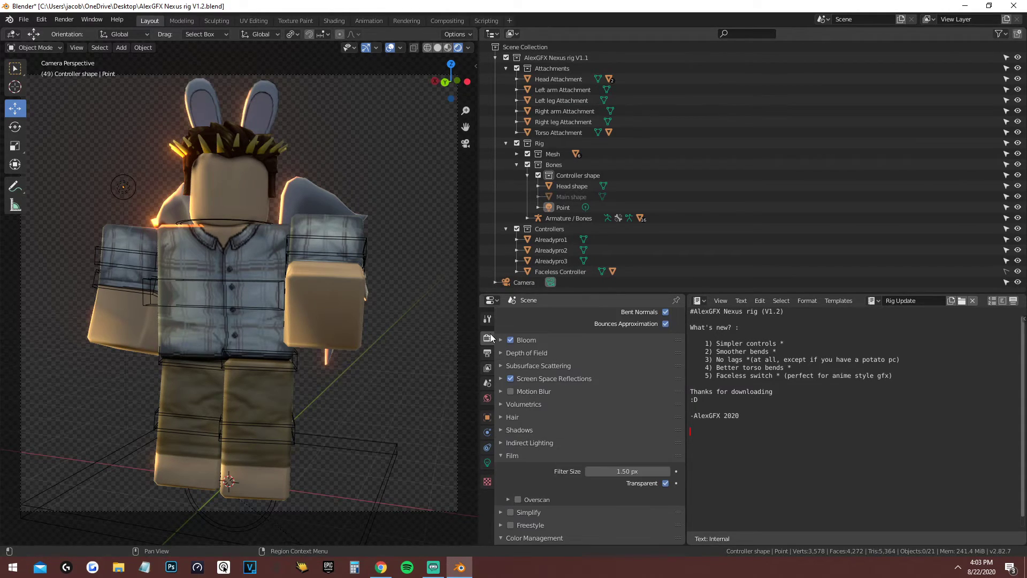
{"action": "left_click", "coordinate": [487, 319]}
{"action": "left_click", "coordinate": [487, 337]}
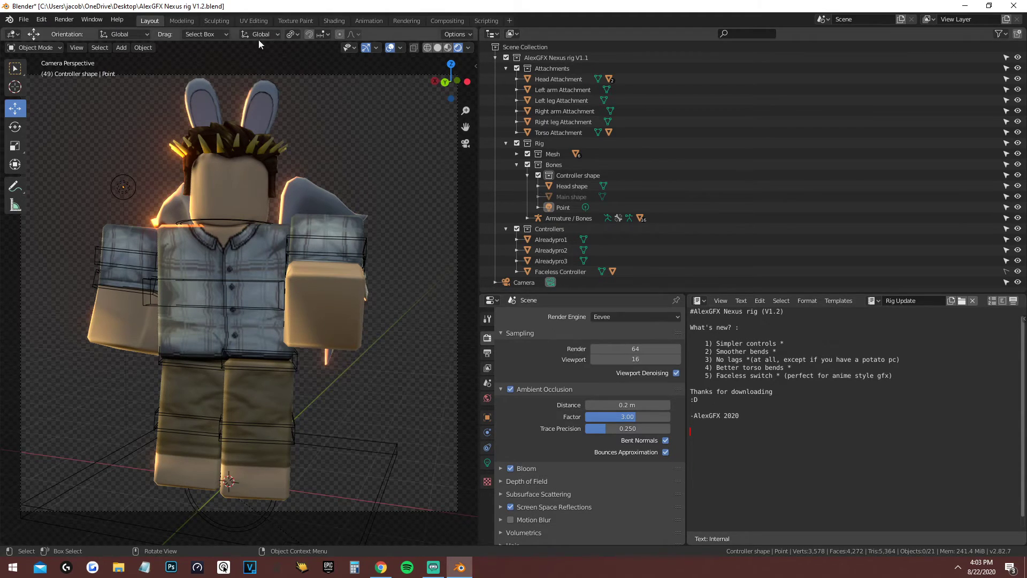
{"action": "left_click", "coordinate": [64, 19]}
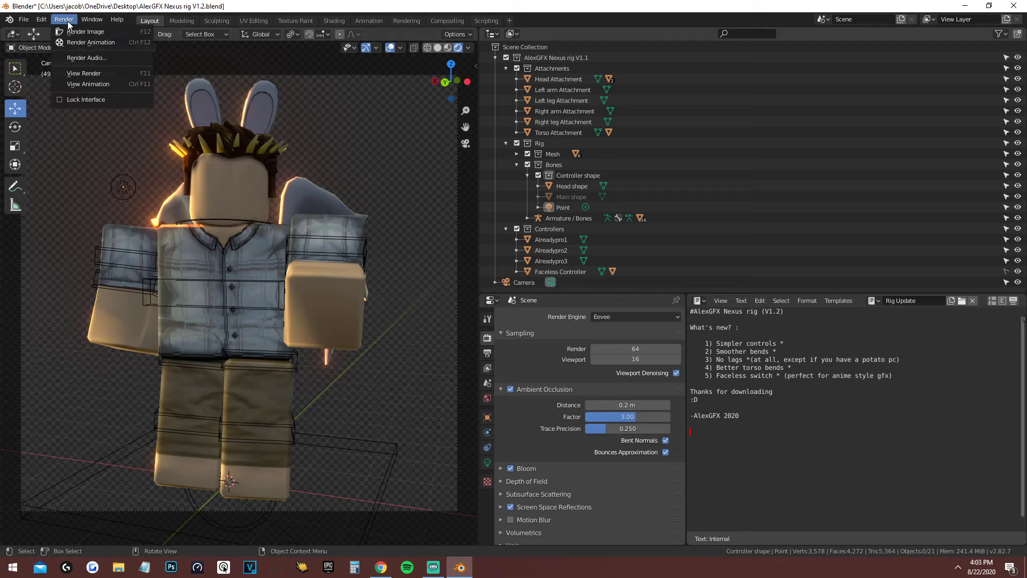
{"action": "left_click", "coordinate": [71, 34]}
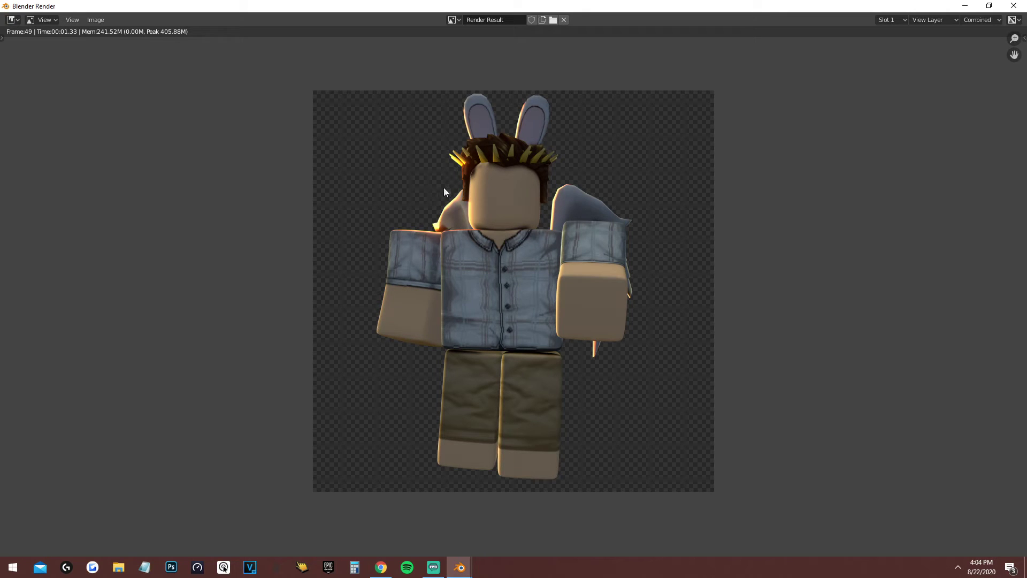
Step: Open the save dialog for the rendered image to view its file name and PNG options, cancel it and close the render window
{"action": "left_click", "coordinate": [106, 21]}
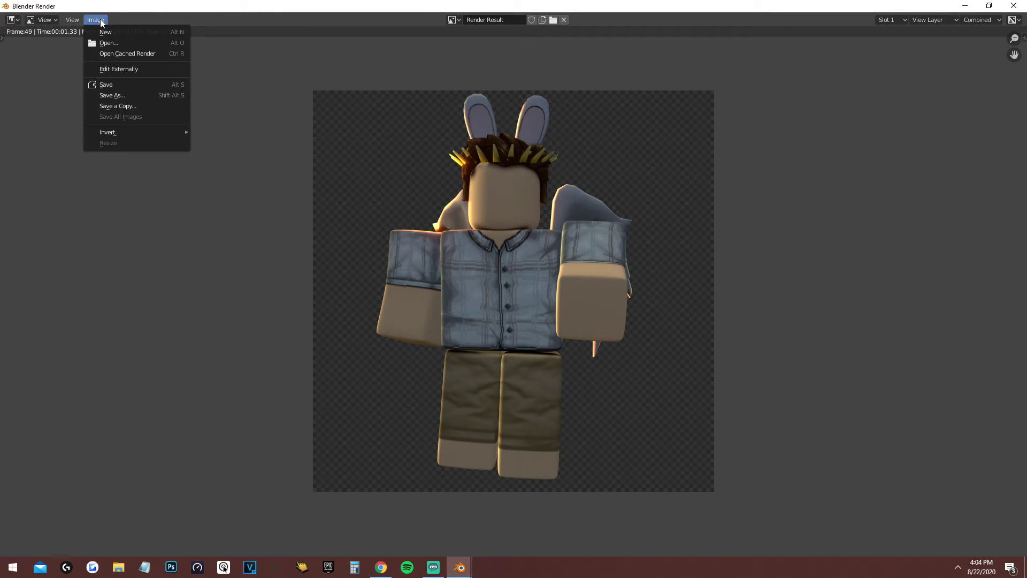
{"action": "left_click", "coordinate": [114, 95]}
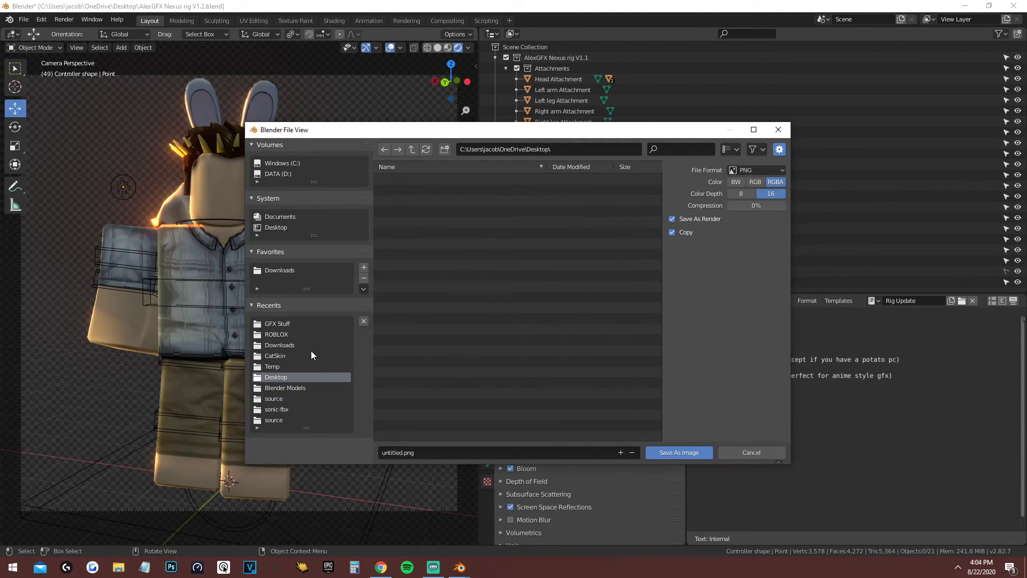
{"action": "left_click", "coordinate": [398, 454]}
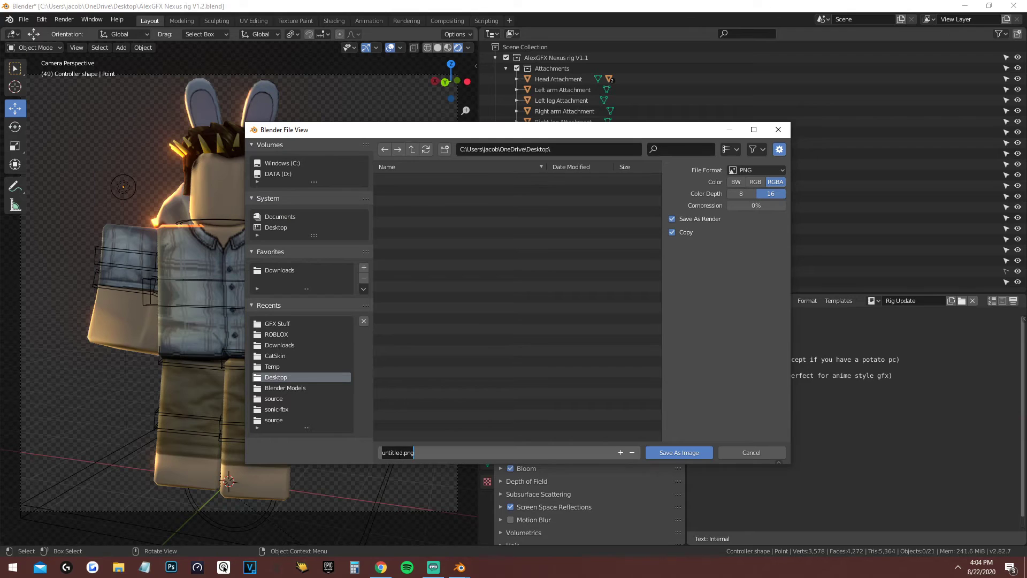
{"action": "left_click", "coordinate": [402, 453]}
{"action": "key", "text": "Escape"}
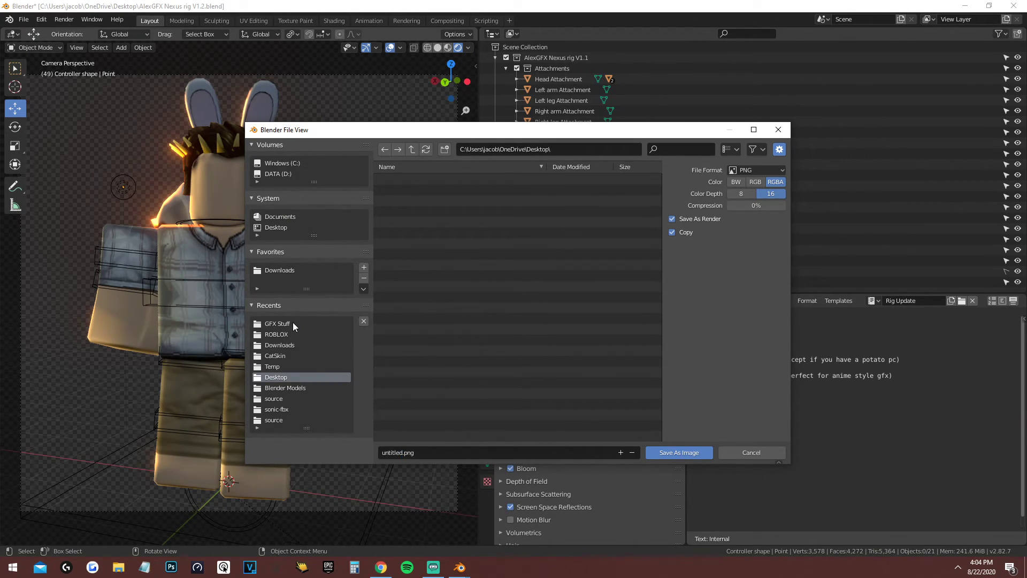
{"action": "left_click", "coordinate": [778, 130]}
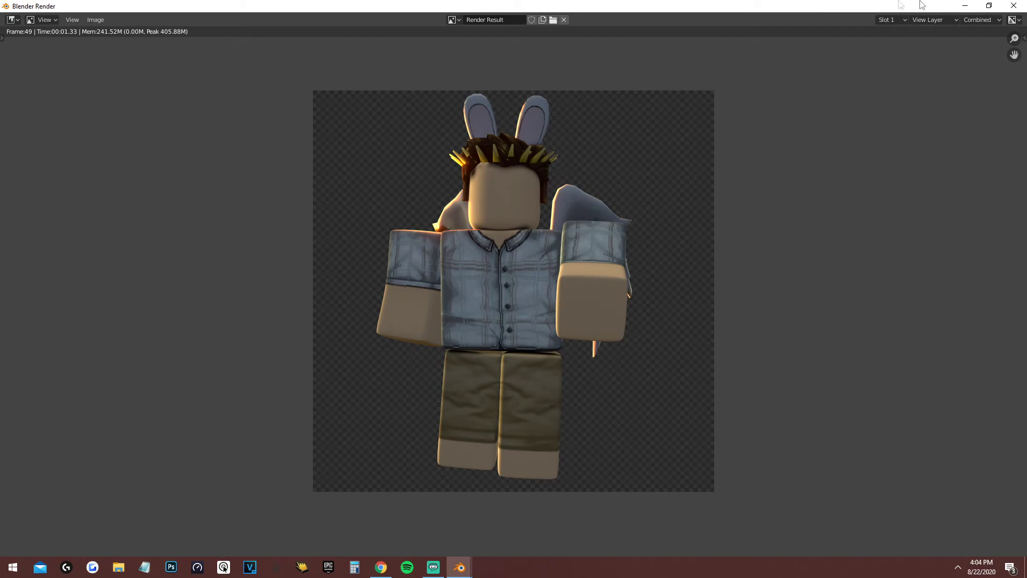
{"action": "left_click", "coordinate": [1013, 5]}
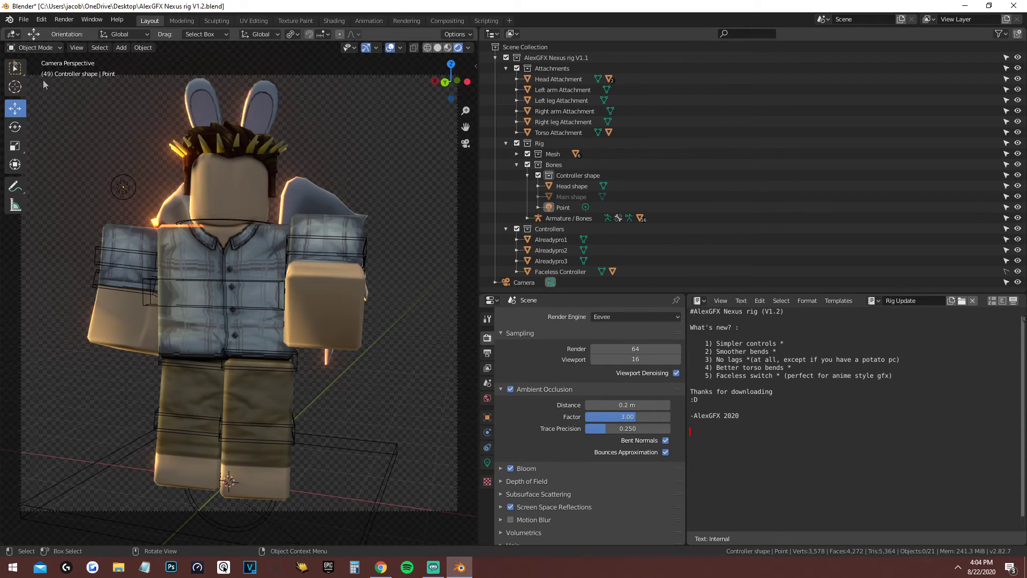
Step: Collapse and restore the viewport's toolbar, and put the rig's armature into Pose Mode
{"action": "left_click", "coordinate": [27, 76]}
{"action": "left_click_drag", "start_coordinate": [27, 75], "coordinate": [9, 81]}
{"action": "left_click", "coordinate": [385, 195]}
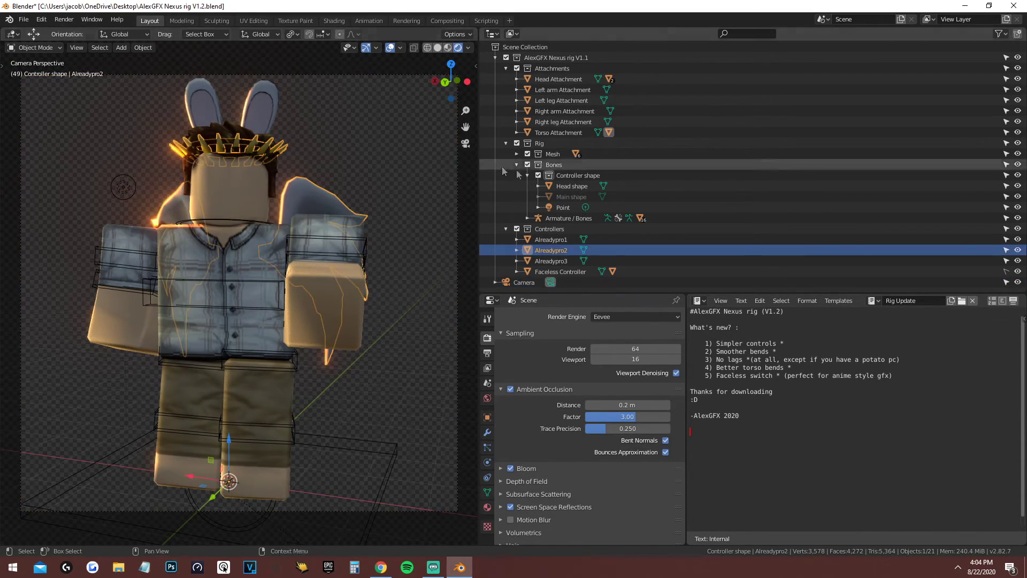
{"action": "left_click", "coordinate": [315, 239]}
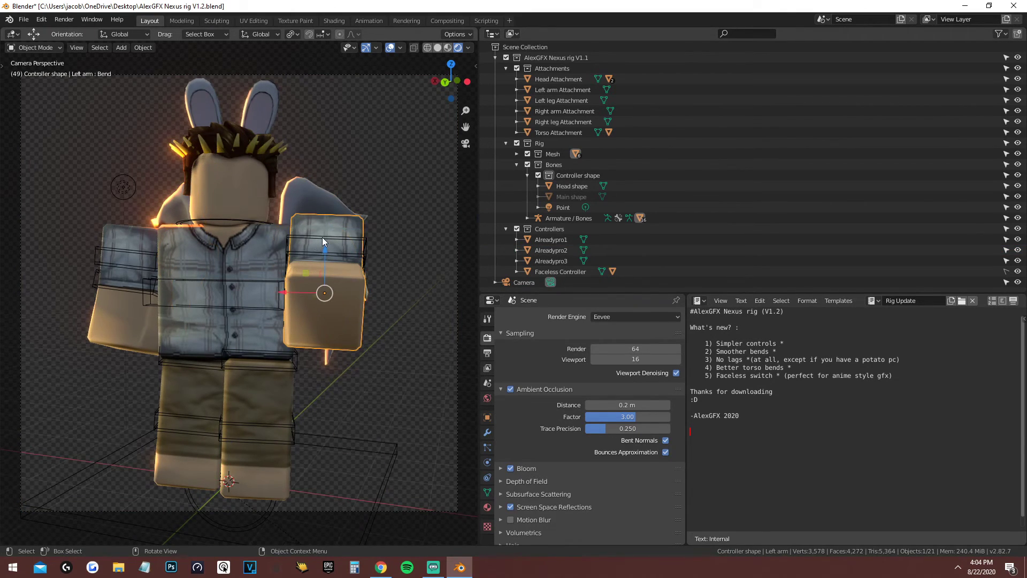
{"action": "left_click", "coordinate": [38, 47]}
{"action": "left_click", "coordinate": [43, 81]}
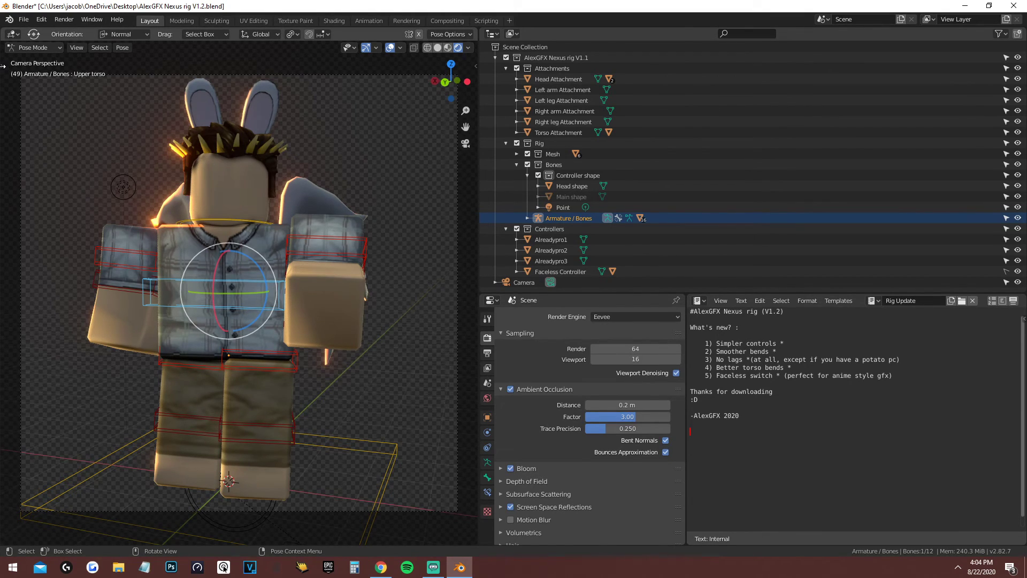
{"action": "left_click", "coordinate": [2, 65]}
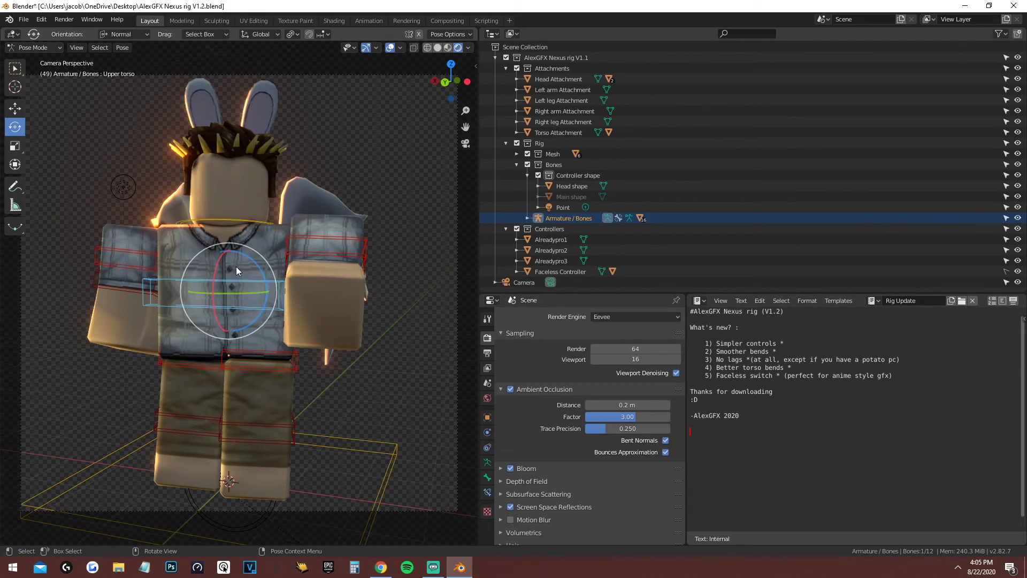
Step: Try rotating the left shoulder bone about -8.46° around its X axis, and undo the arm rotations
{"action": "left_click", "coordinate": [329, 249]}
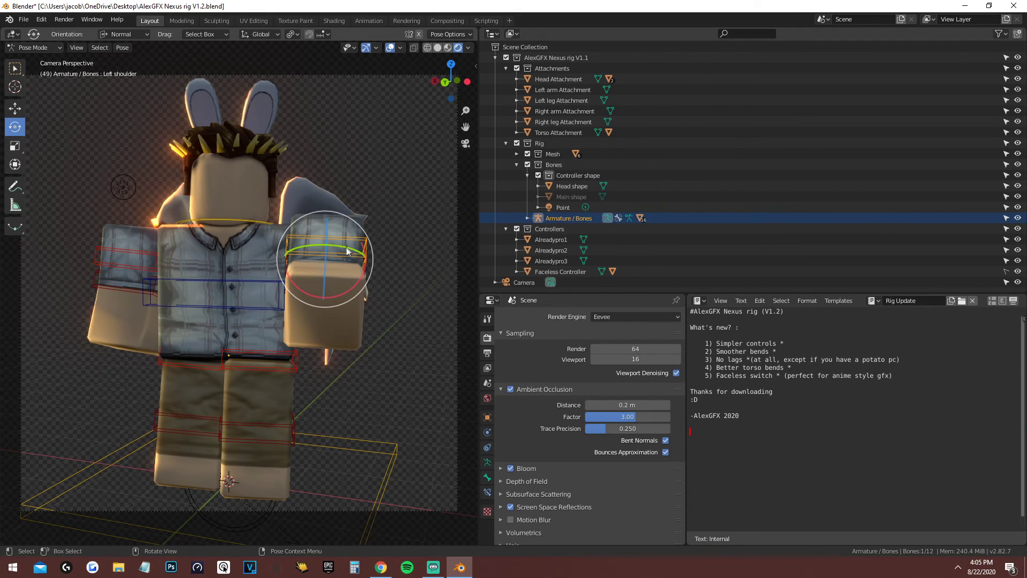
{"action": "left_click_drag", "start_coordinate": [336, 248], "coordinate": [341, 227]}
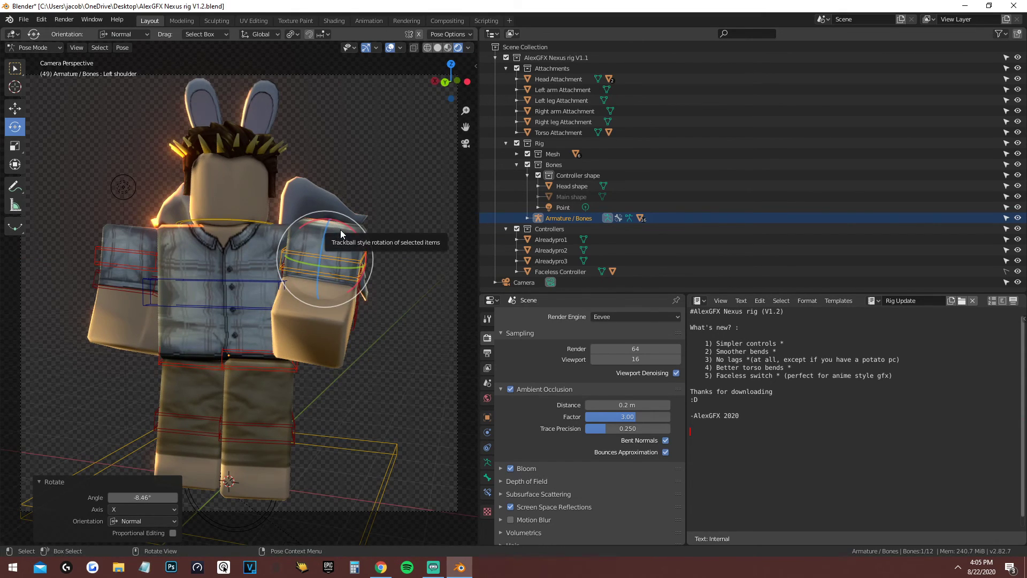
{"action": "key", "text": "ctrl+z"}
{"action": "key", "text": "ctrl+z"}
{"action": "key", "text": "ctrl+z"}
{"action": "key", "text": "ctrl+z"}
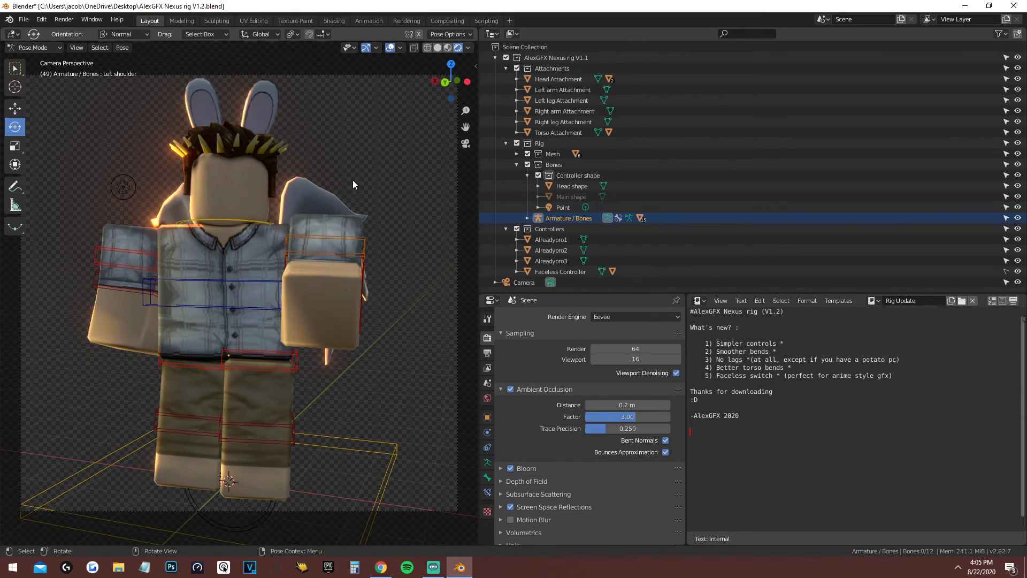